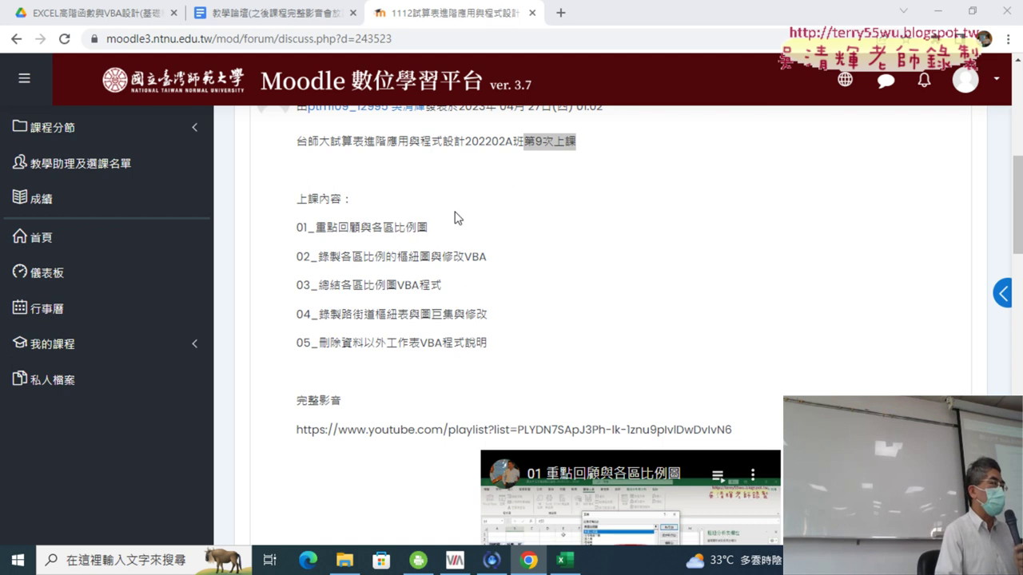
# Step: Highlight key phrases in the Moodle lesson topics: 各區比例圖, 錄製, VBA, 修改 and worksheet deletion
pyautogui.moveTo(372, 228); pyautogui.dragTo(467, 240)
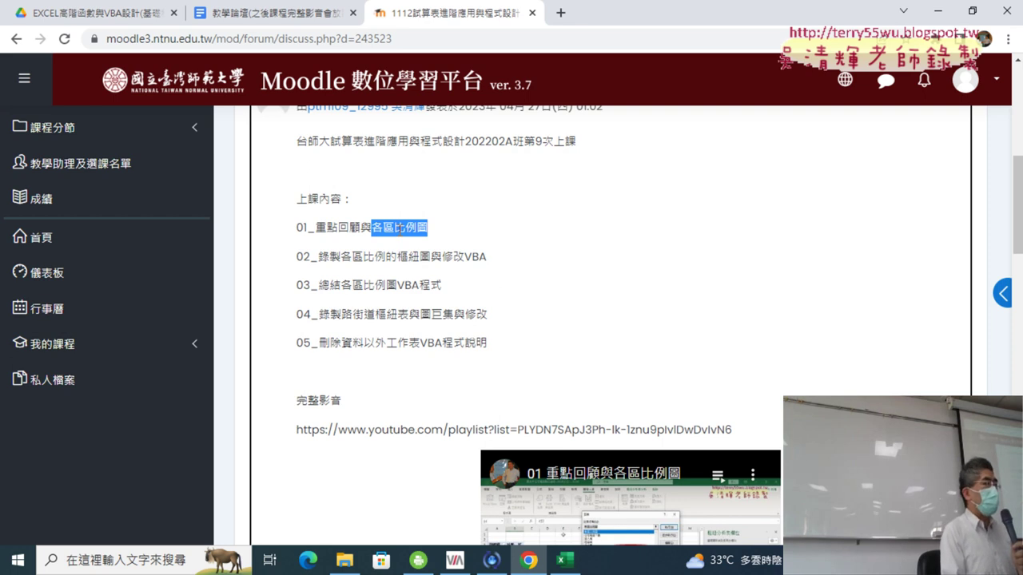
pyautogui.moveTo(318, 257); pyautogui.dragTo(342, 259)
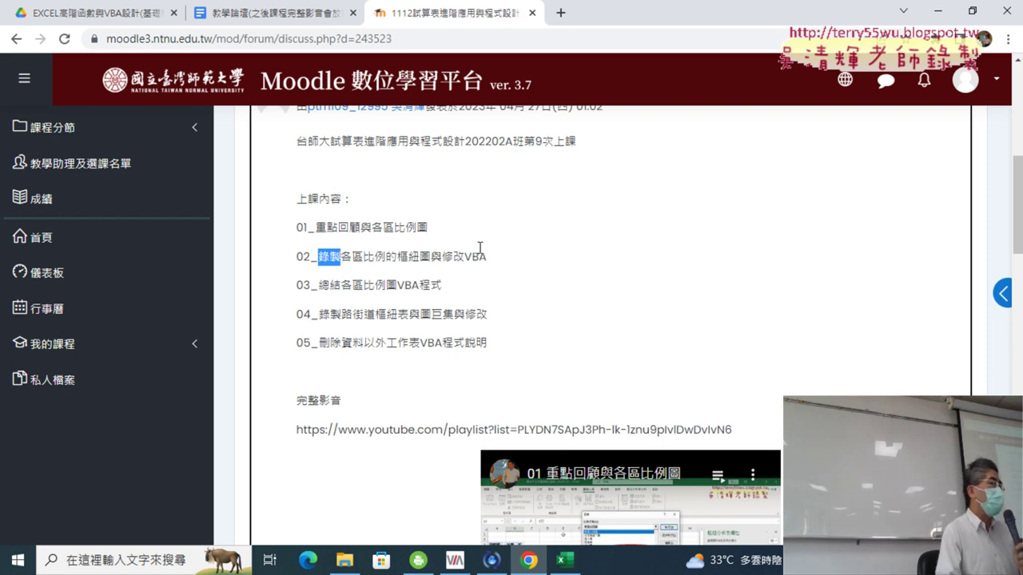
pyautogui.moveTo(465, 260); pyautogui.dragTo(494, 265)
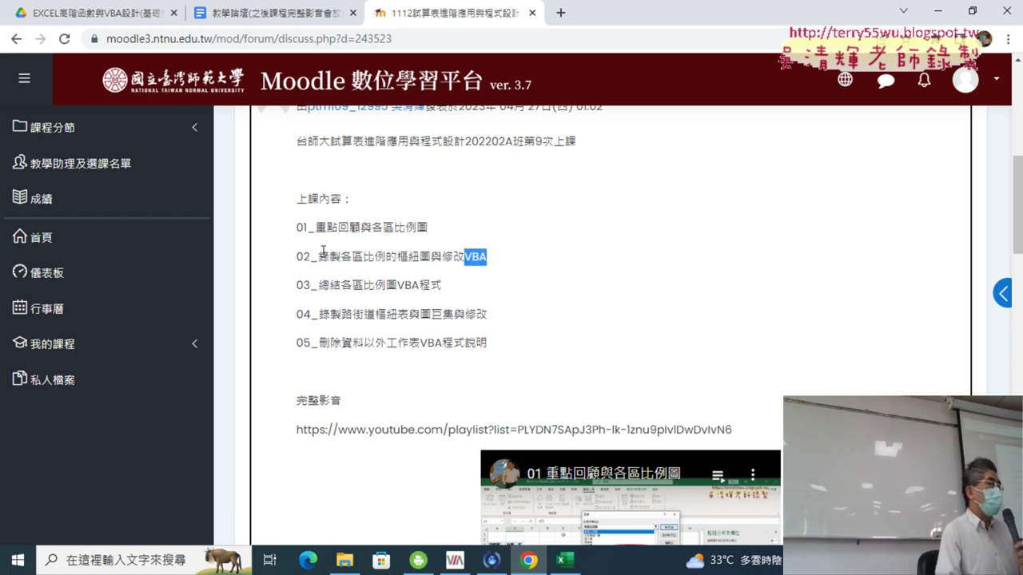
pyautogui.moveTo(318, 257); pyautogui.dragTo(342, 257)
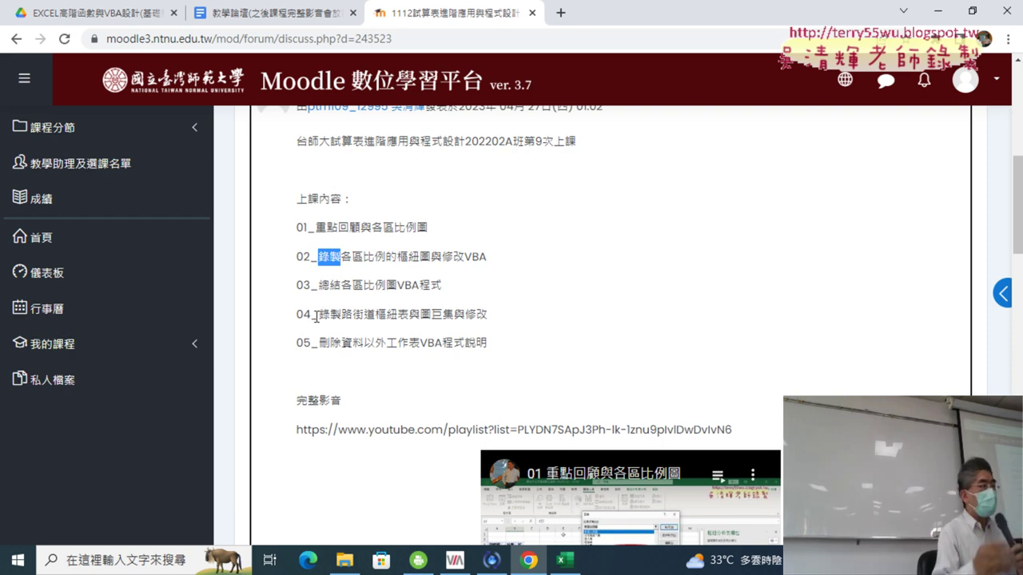
pyautogui.click(342, 318)
pyautogui.moveTo(342, 318); pyautogui.dragTo(445, 320)
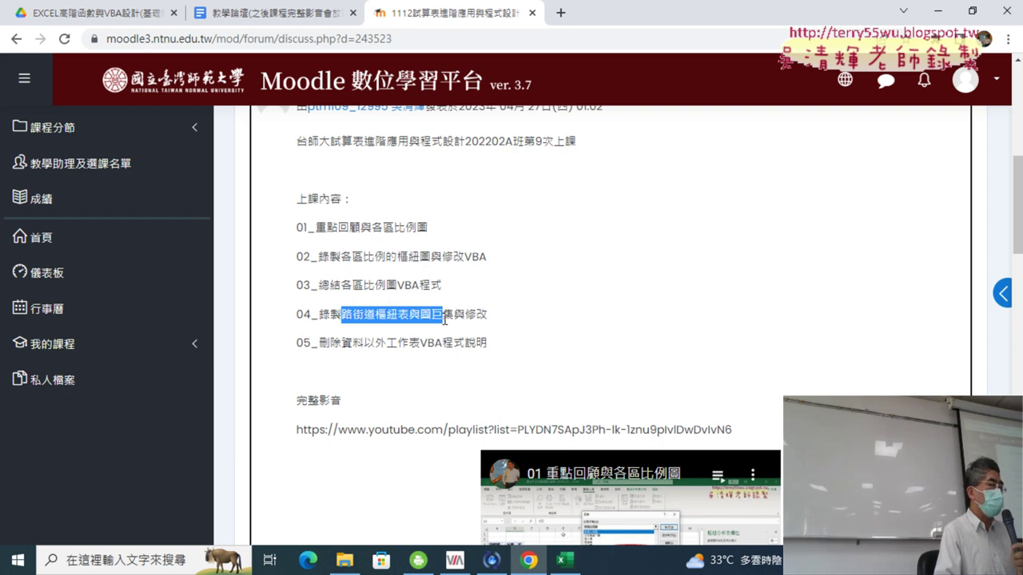
pyautogui.moveTo(466, 317); pyautogui.dragTo(494, 323)
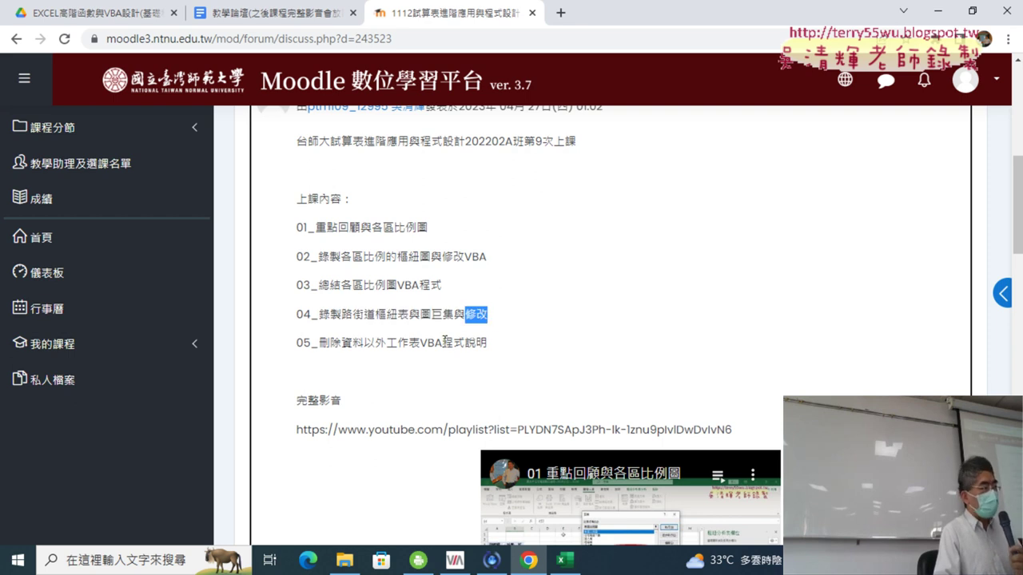
pyautogui.moveTo(319, 343); pyautogui.dragTo(420, 343)
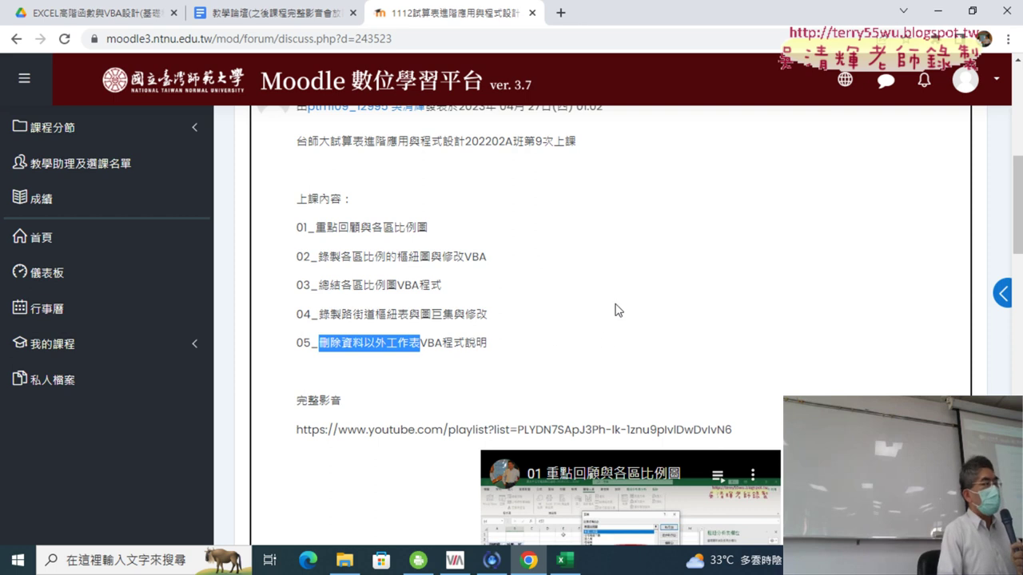
# Step: Highlight the rest of topic 05, scroll to the end of the post, and minimize Chrome
pyautogui.scroll(-1, 624, 336)
pyautogui.scroll(-1, 624, 337)
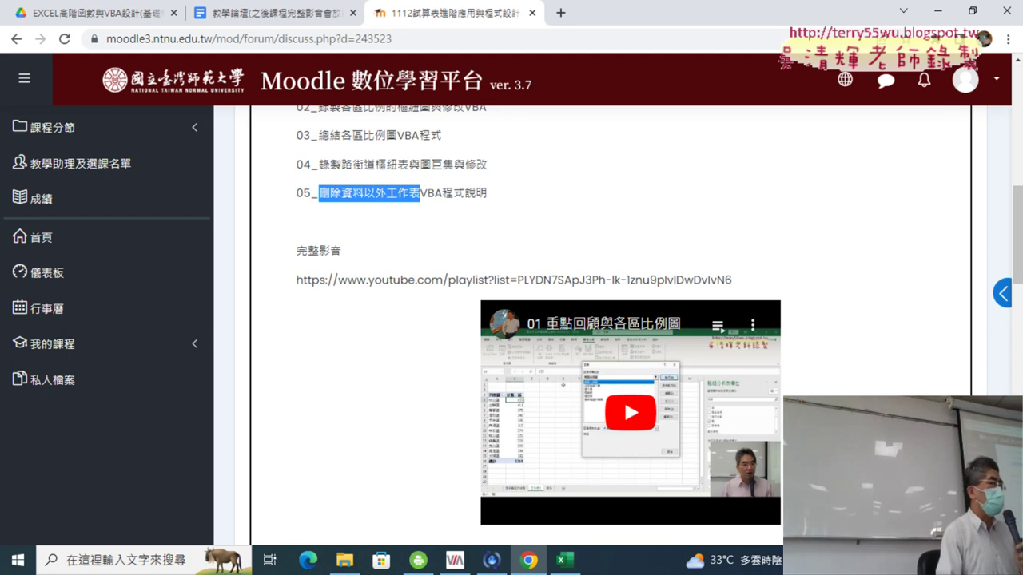
pyautogui.moveTo(502, 199); pyautogui.dragTo(353, 192)
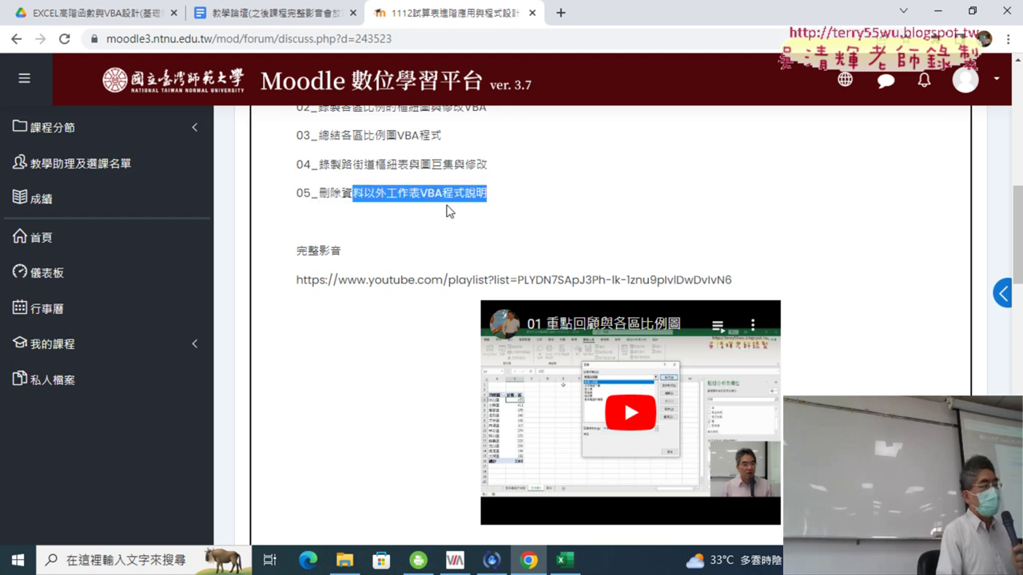
pyautogui.scroll(-3, 431, 217)
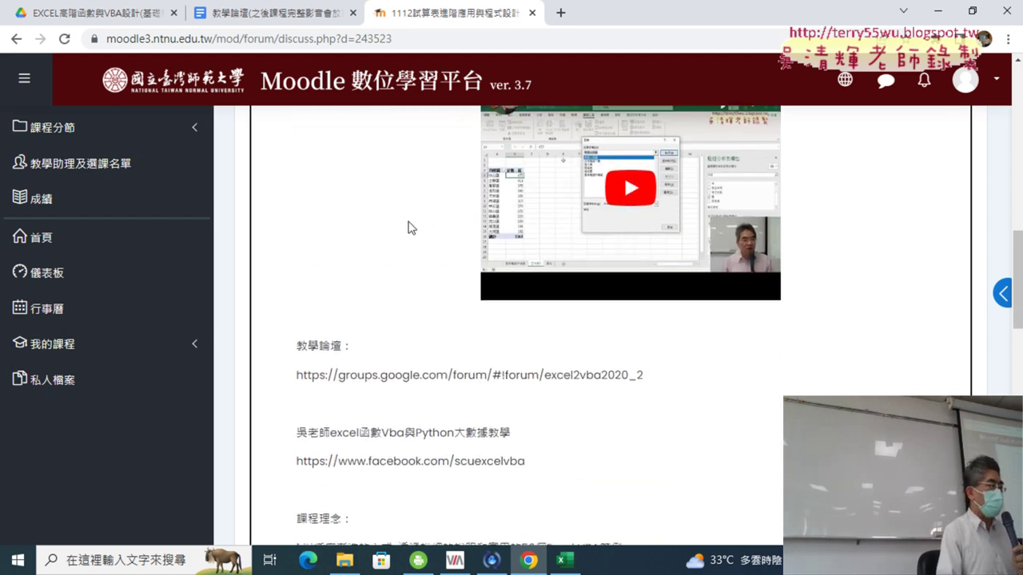
pyautogui.scroll(-4, 408, 228)
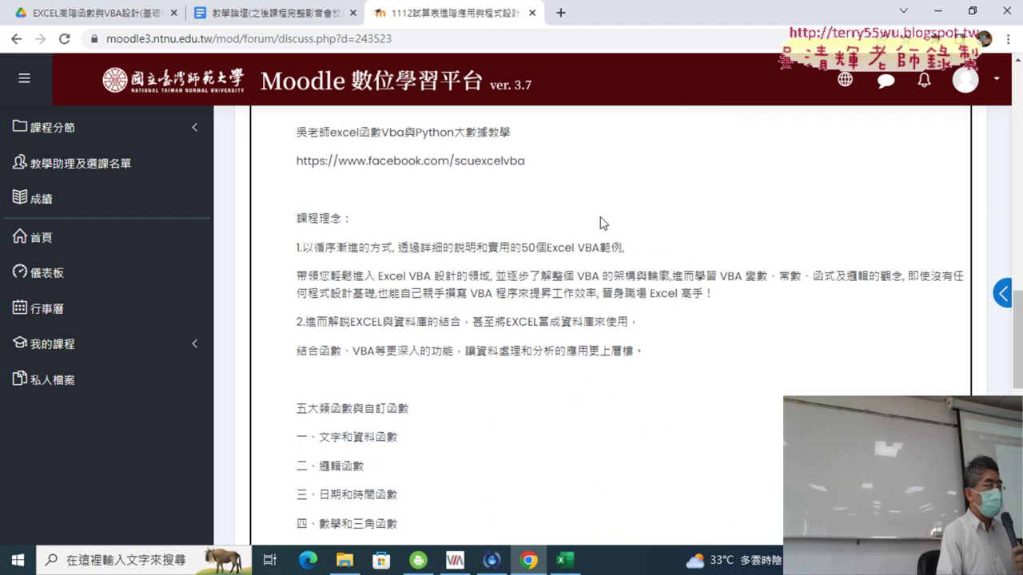
pyautogui.scroll(-3, 603, 223)
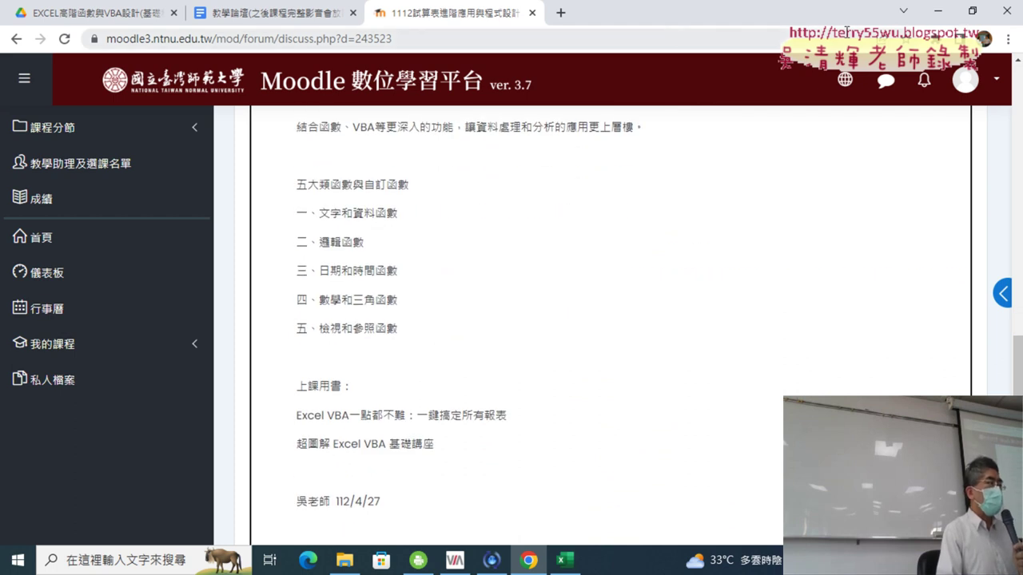
pyautogui.click(938, 11)
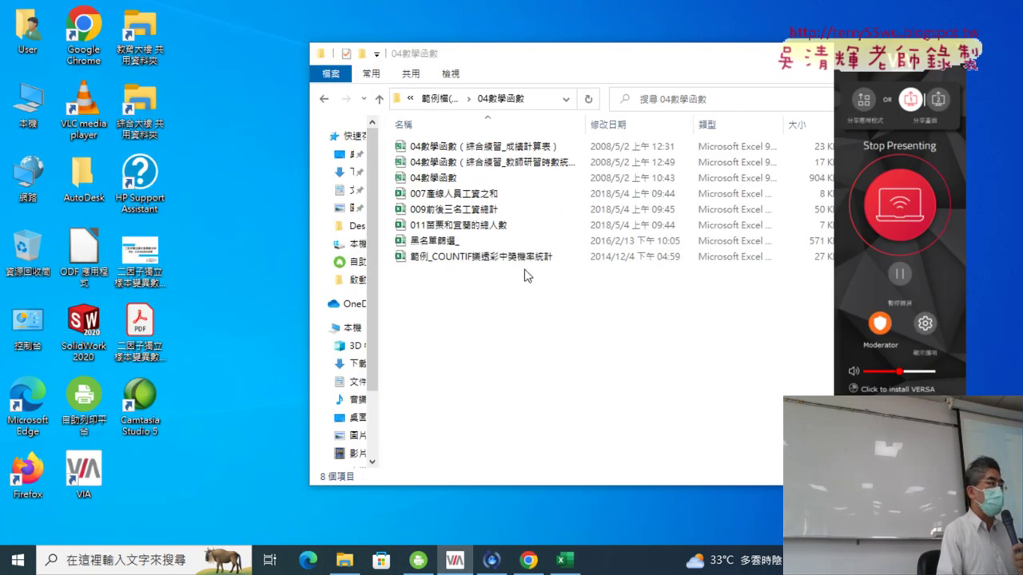
# Step: Open the 範例_COUNTIF樂透彩中獎機率統計 workbook from the 04數學函數 folder in Excel
pyautogui.click(512, 262)
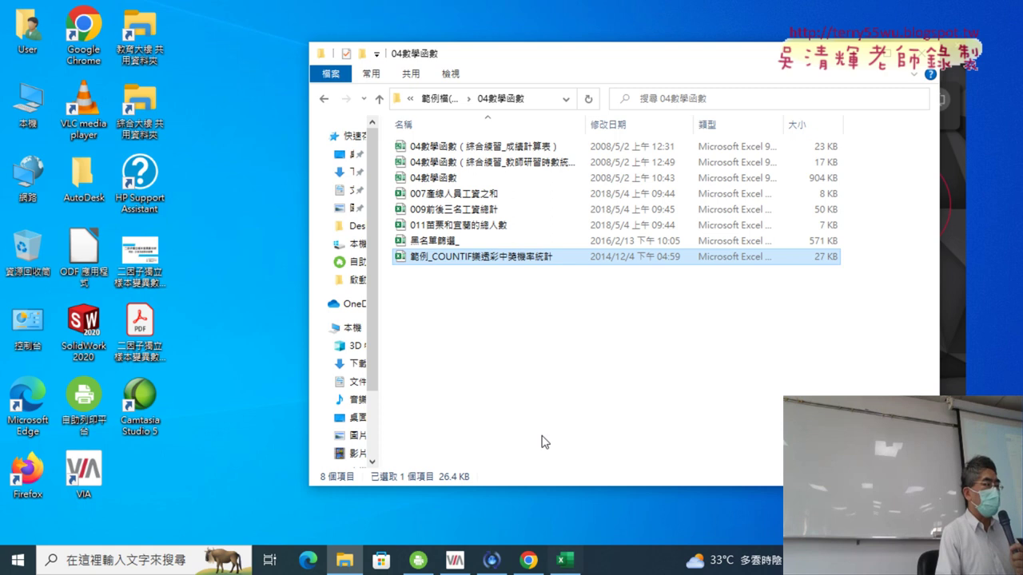
pyautogui.moveTo(480, 256)
pyautogui.doubleClick(490, 264)
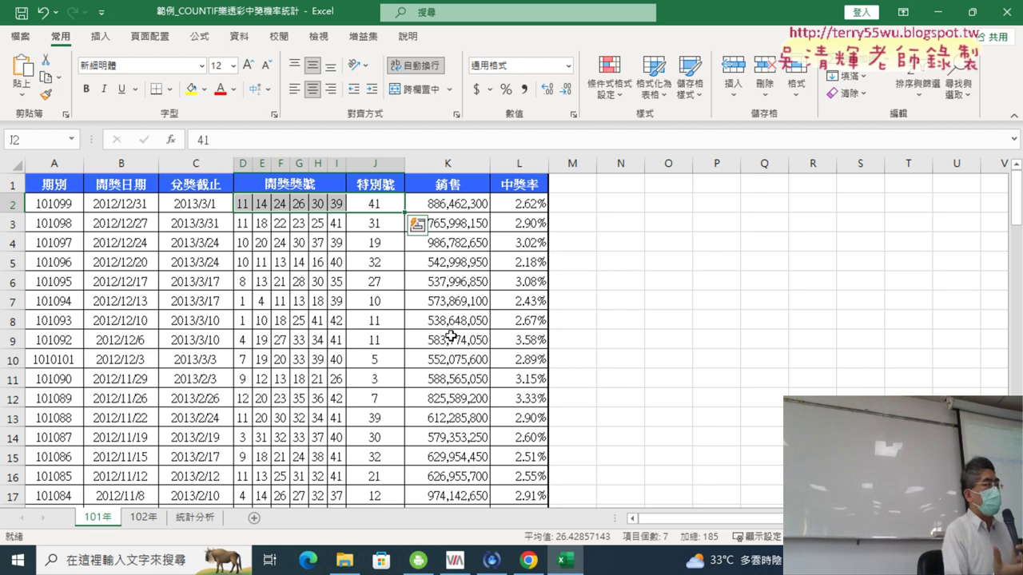
# Step: Compare the 101年 and 102年 sheets and confirm the 101年 draw numbers, dates and deadlines end at row 100
pyautogui.click(146, 521)
pyautogui.click(100, 523)
pyautogui.click(133, 522)
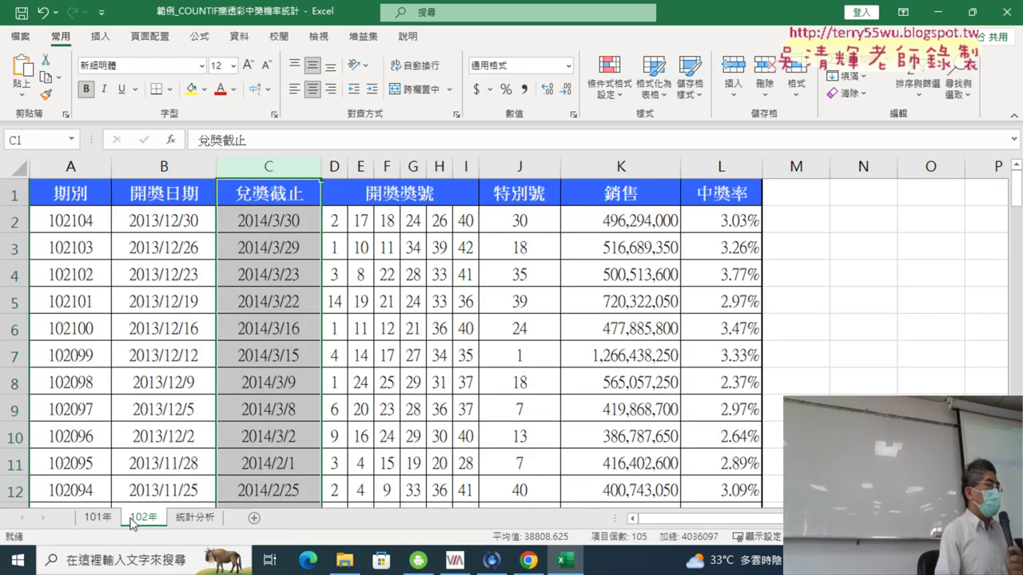
pyautogui.click(98, 520)
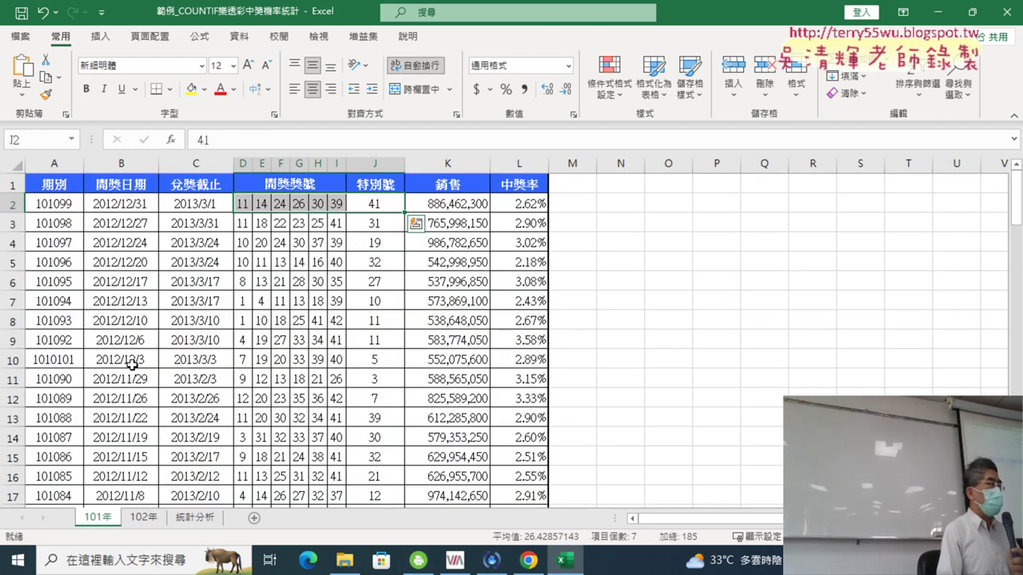
pyautogui.click(49, 203)
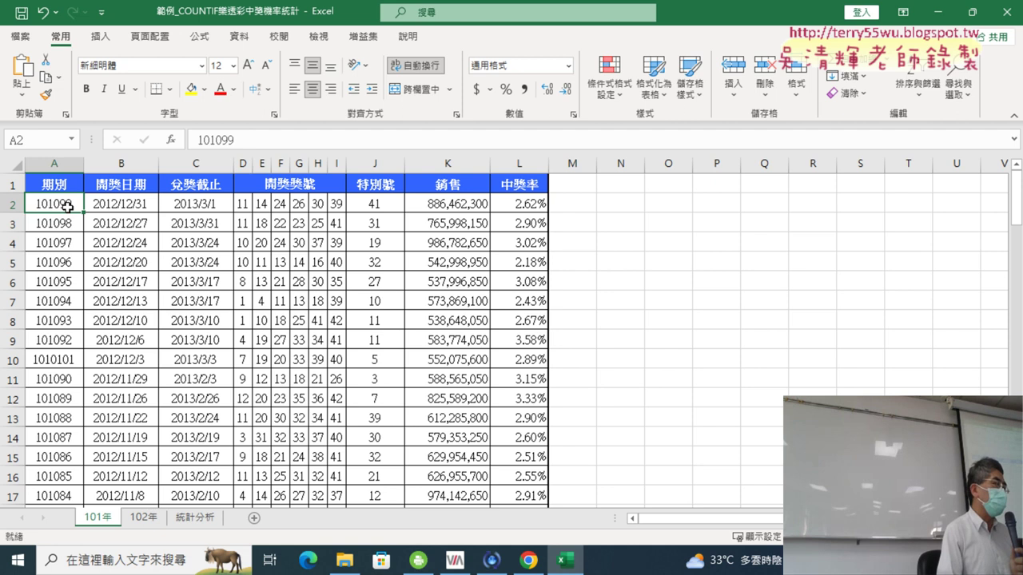
pyautogui.hotkey('ctrl', 'Down')
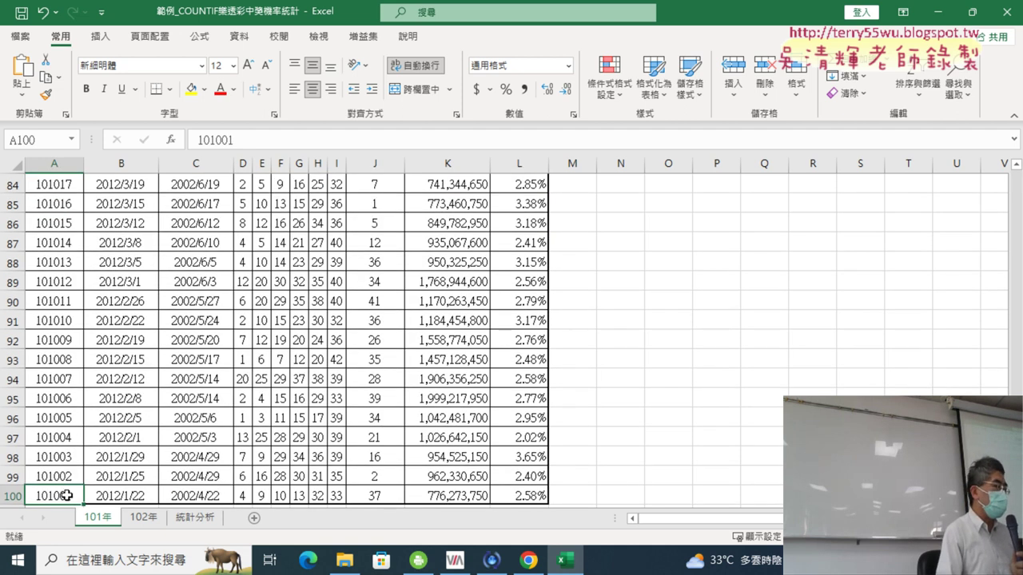
pyautogui.click(131, 496)
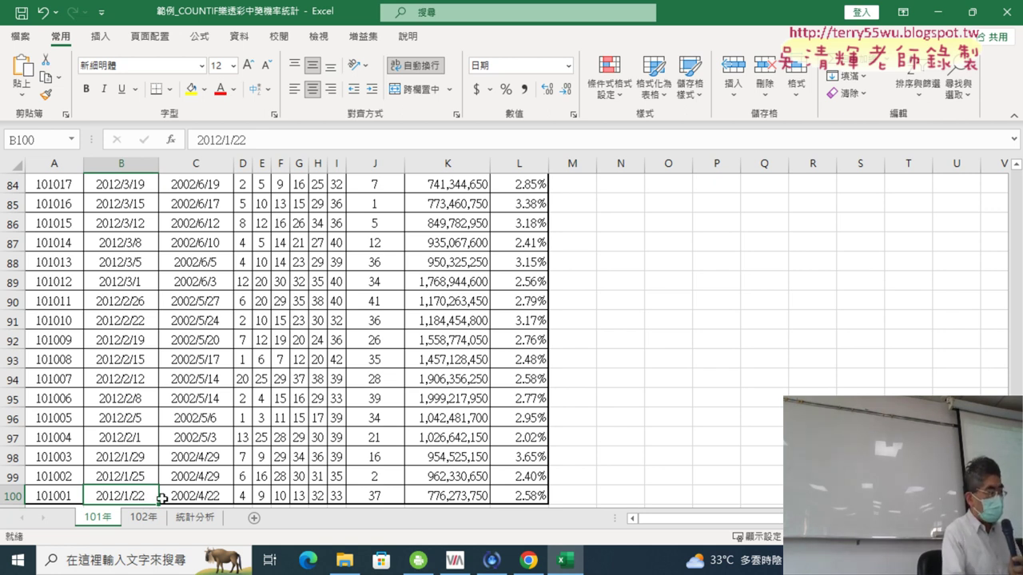
pyautogui.hotkey('ctrl', 'Up')
pyautogui.hotkey('ctrl', 'Down')
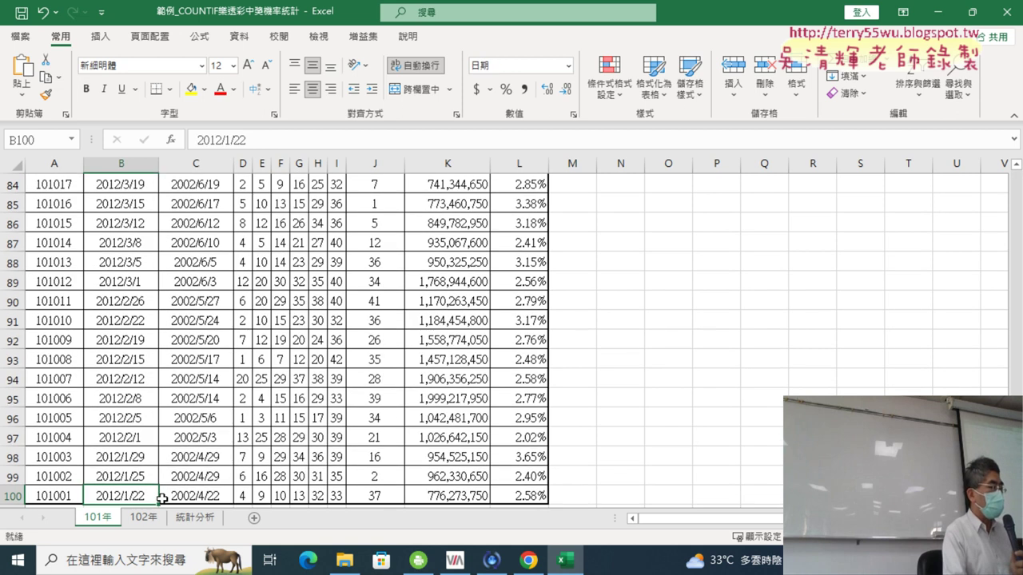
pyautogui.click(211, 497)
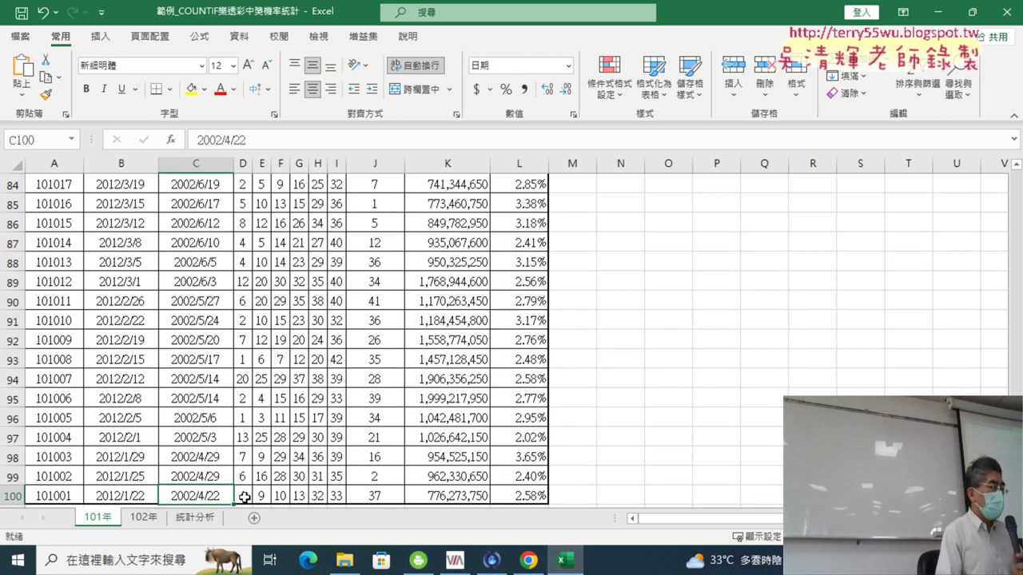
# Step: Check row 100's winning numbers, special number, sales and 中獎率, then go to 統計分析
pyautogui.moveTo(243, 496); pyautogui.dragTo(332, 497)
pyautogui.click(380, 496)
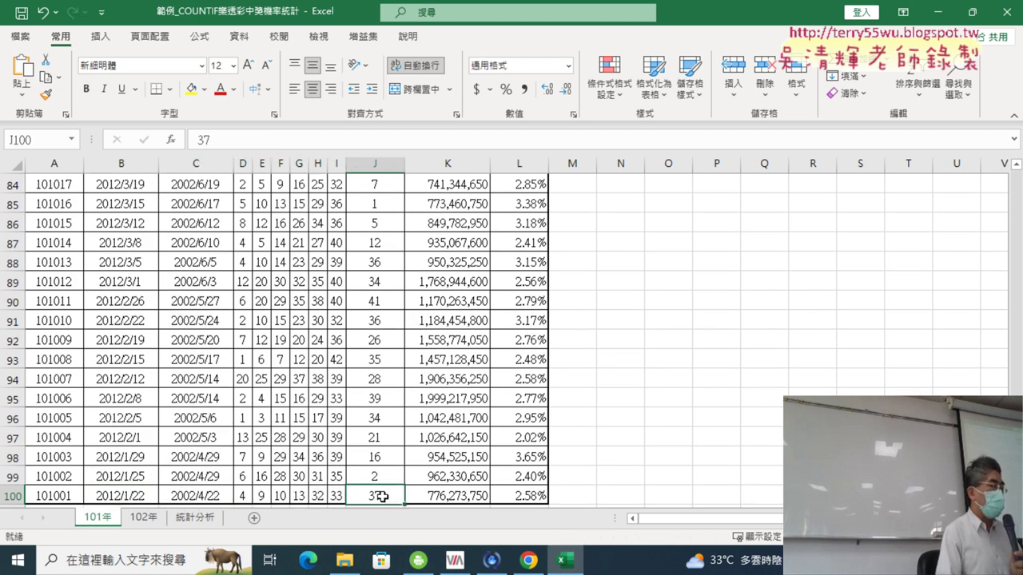
pyautogui.click(441, 497)
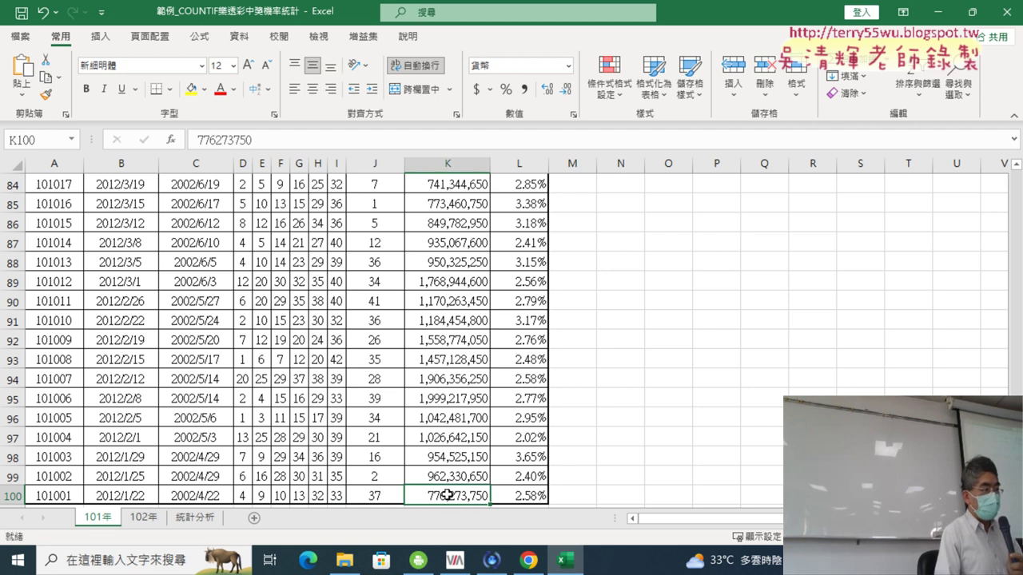
pyautogui.hotkey('ctrl', 'Up')
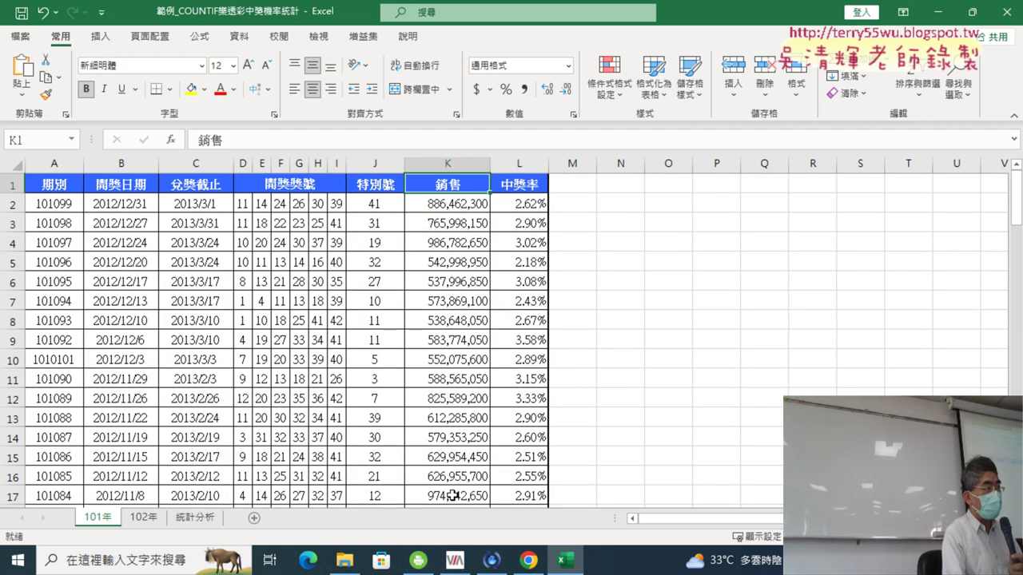
pyautogui.press('Right')
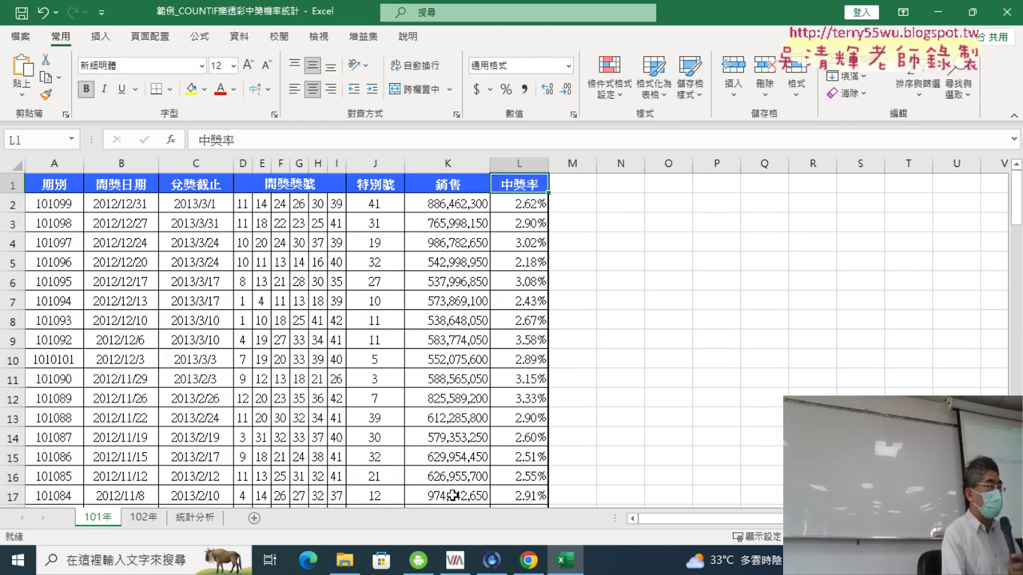
pyautogui.hotkey('ctrl', 'Down')
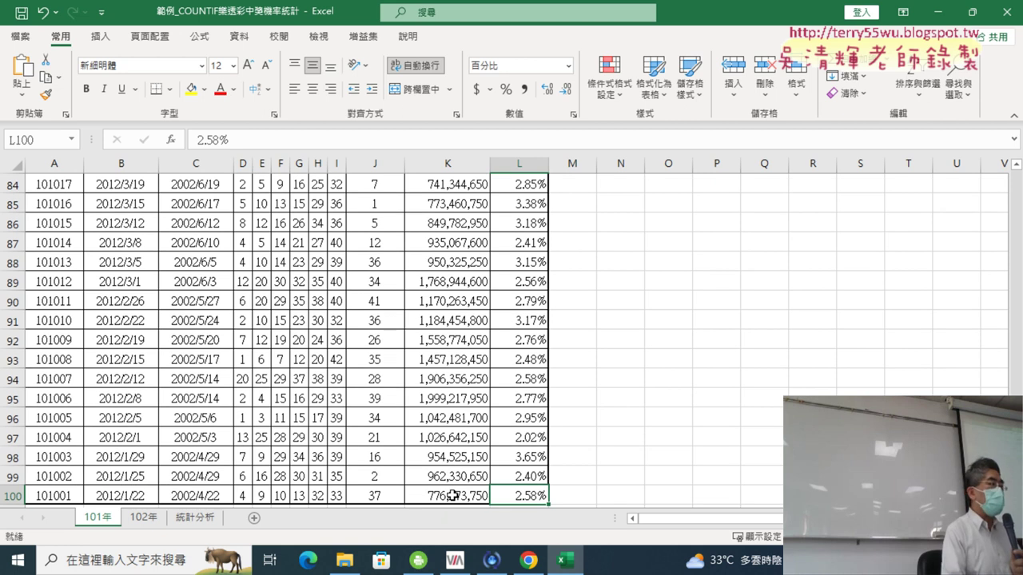
pyautogui.press('Left')
pyautogui.press('Left')
pyautogui.press('Left')
pyautogui.press('Left')
pyautogui.press('Left')
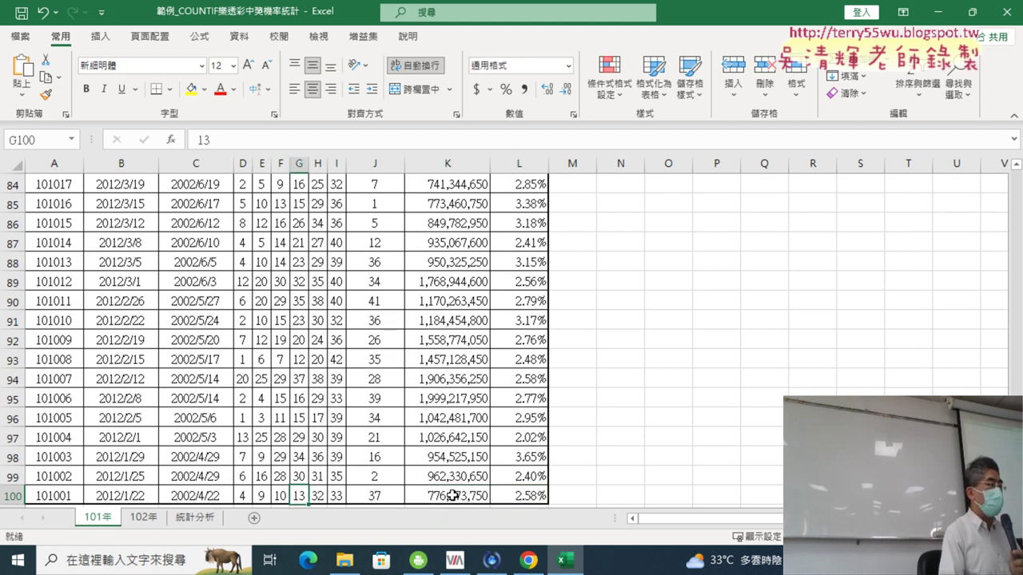
pyautogui.moveTo(242, 495); pyautogui.dragTo(375, 495)
pyautogui.click(375, 495)
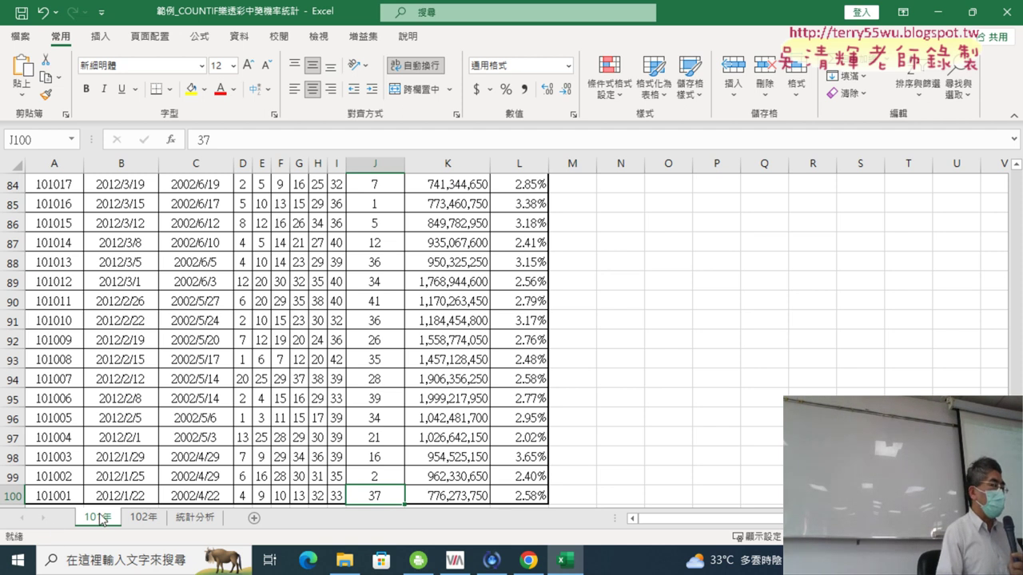
pyautogui.click(194, 518)
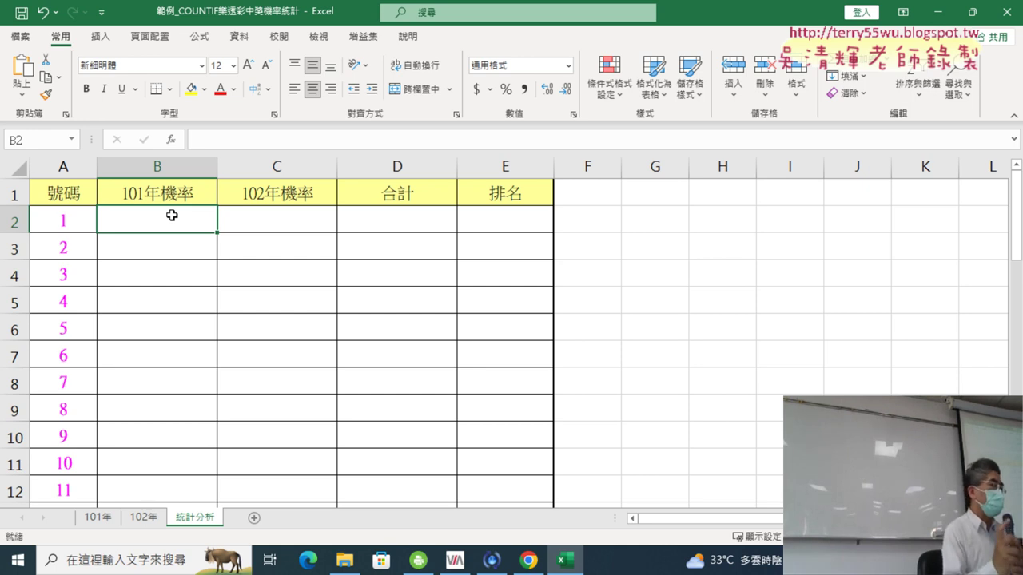
pyautogui.click(48, 222)
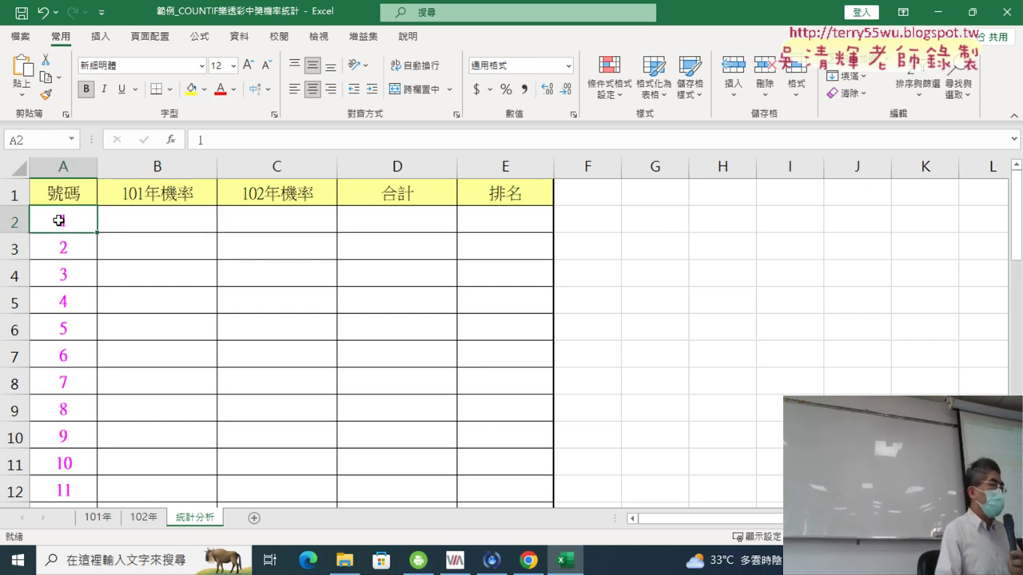
pyautogui.click(99, 519)
pyautogui.scroll(2, 236, 215)
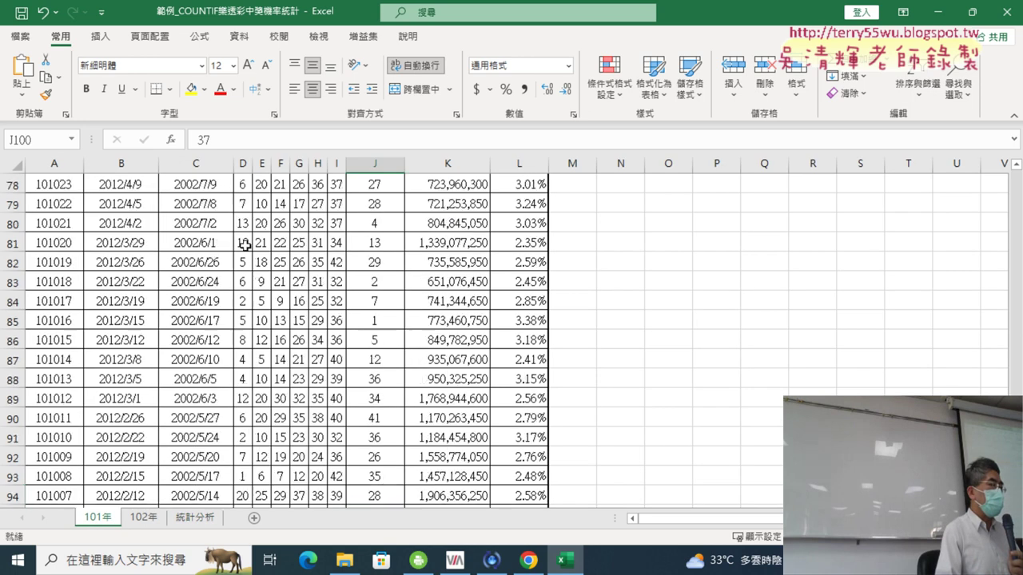
pyautogui.scroll(7, 256, 228)
pyautogui.scroll(8, 264, 220)
pyautogui.scroll(4, 256, 225)
pyautogui.click(248, 229)
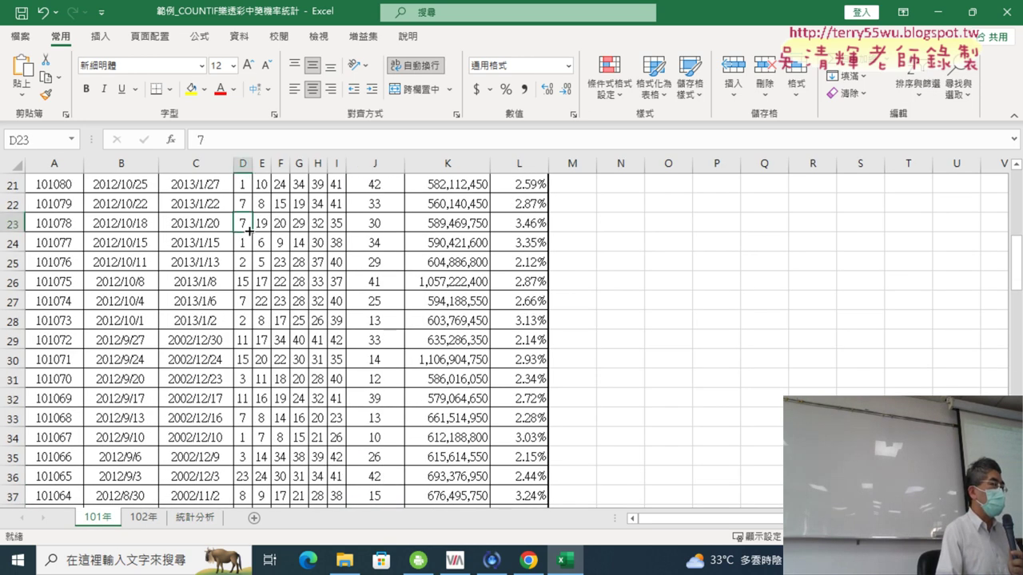
pyautogui.hotkey('ctrl', 'Up')
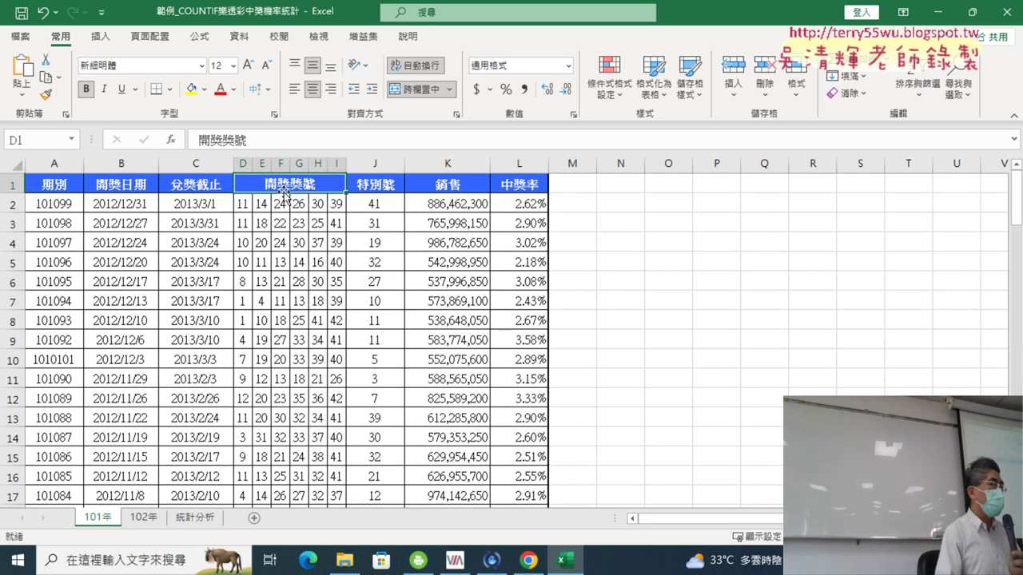
pyautogui.moveTo(240, 206); pyautogui.dragTo(334, 203)
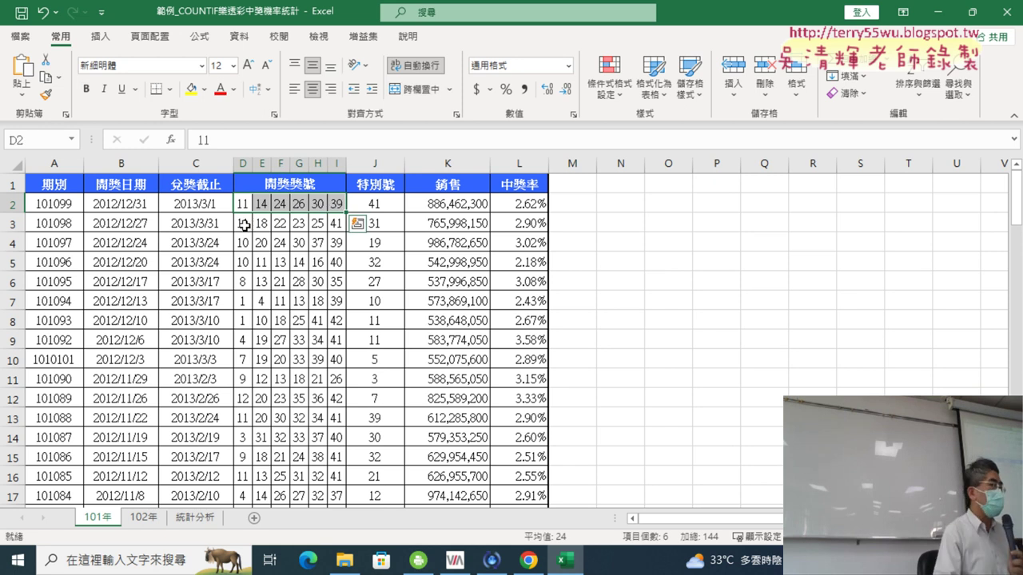
pyautogui.hotkey('ctrl', 'Down')
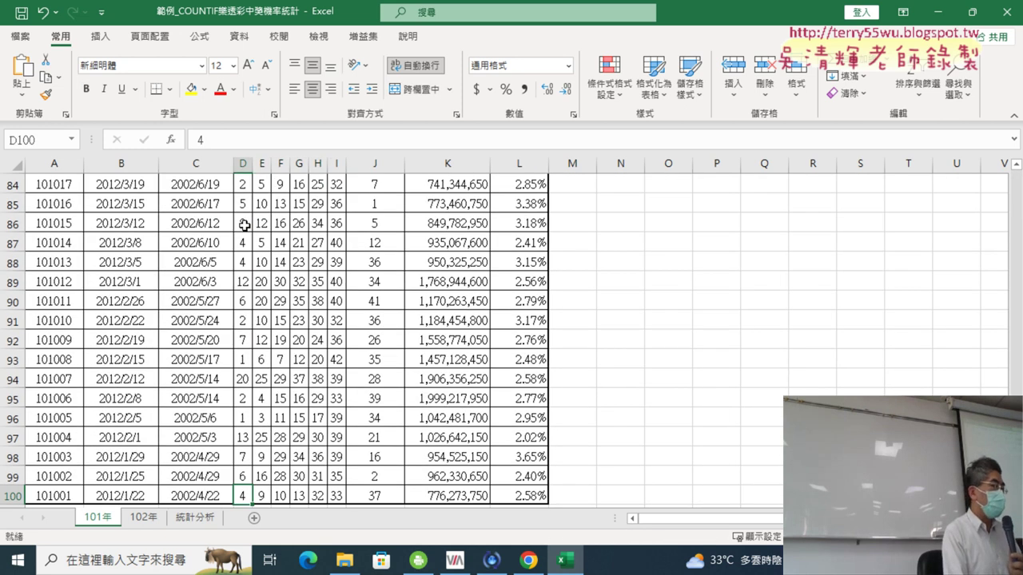
pyautogui.hotkey('ctrl', 'Up')
pyautogui.press('Down')
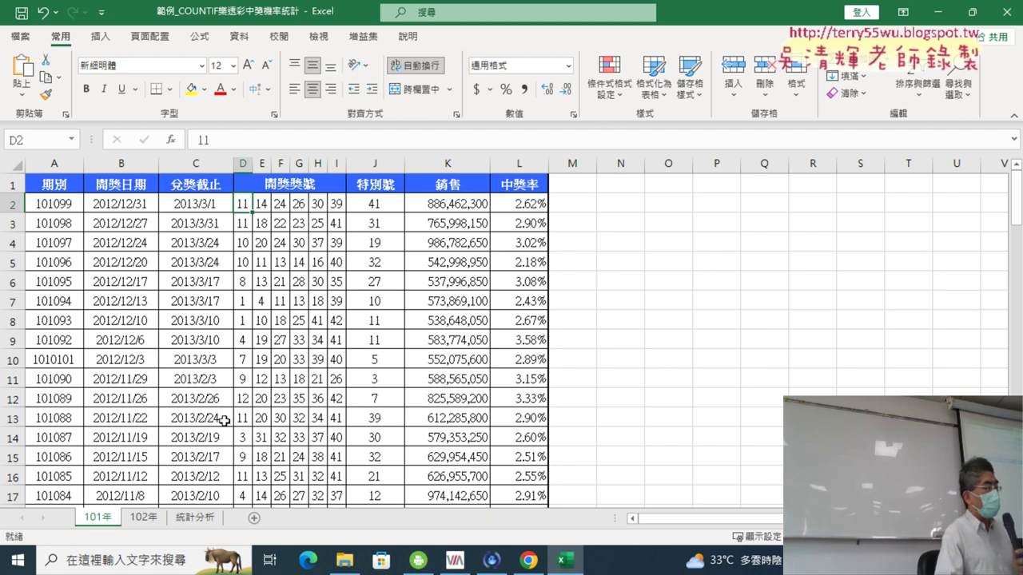
pyautogui.click(200, 518)
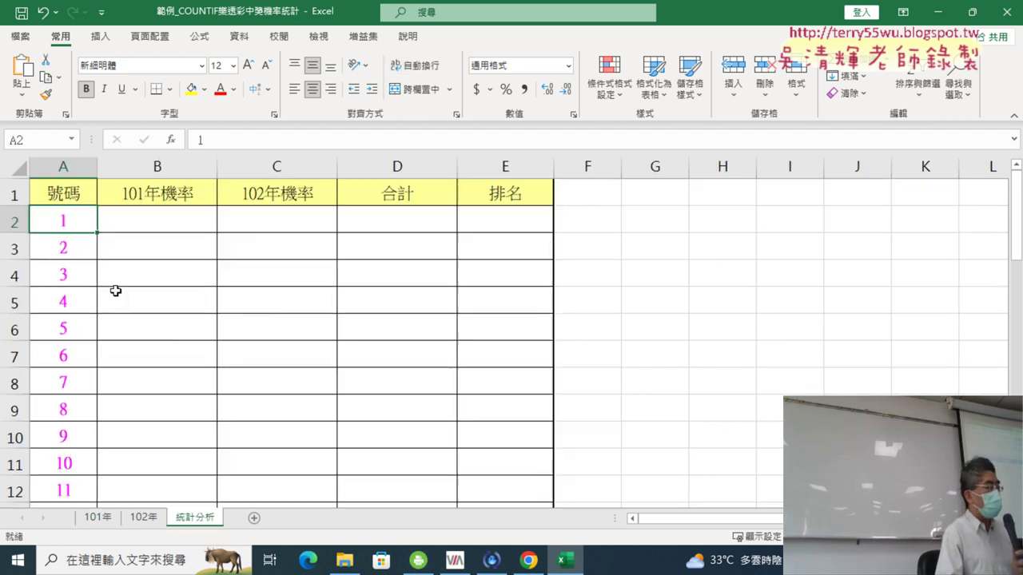
pyautogui.click(100, 518)
pyautogui.moveTo(244, 203); pyautogui.dragTo(338, 211)
pyautogui.hotkey('ctrl', 'shift', 'Down')
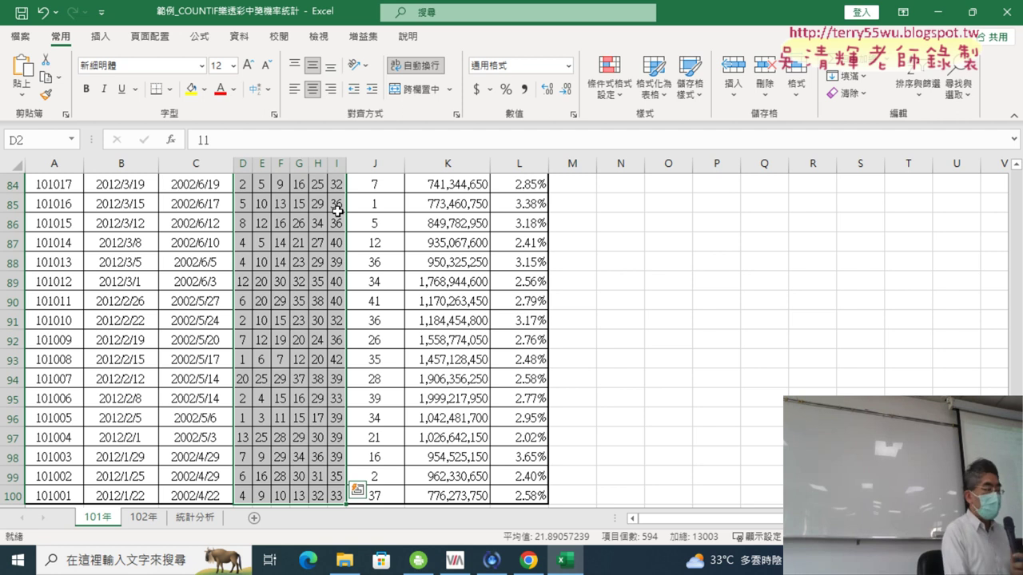
pyautogui.press('Up')
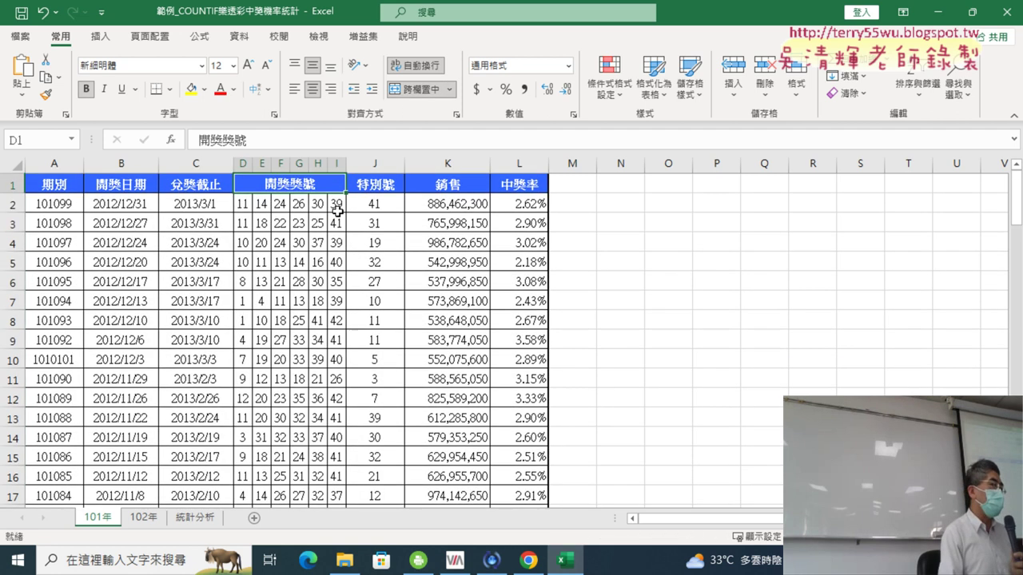
pyautogui.click(243, 300)
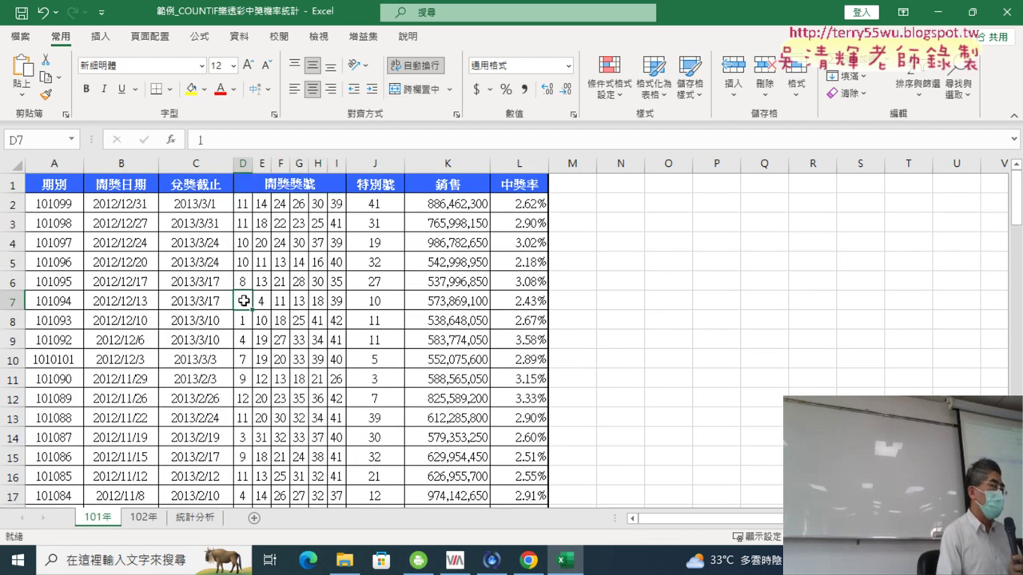
pyautogui.click(243, 319)
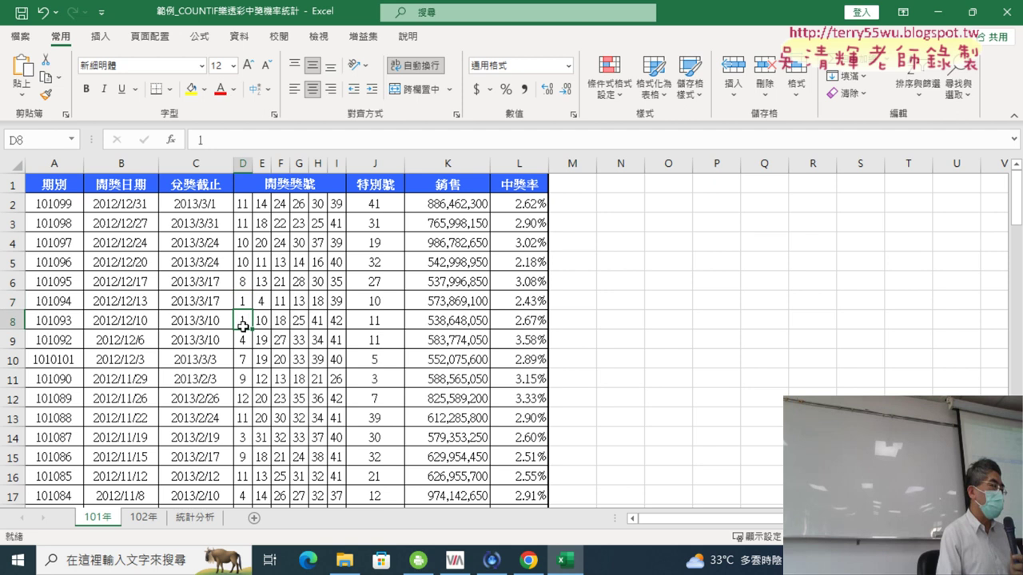
pyautogui.scroll(-3, 252, 392)
pyautogui.scroll(-2, 252, 384)
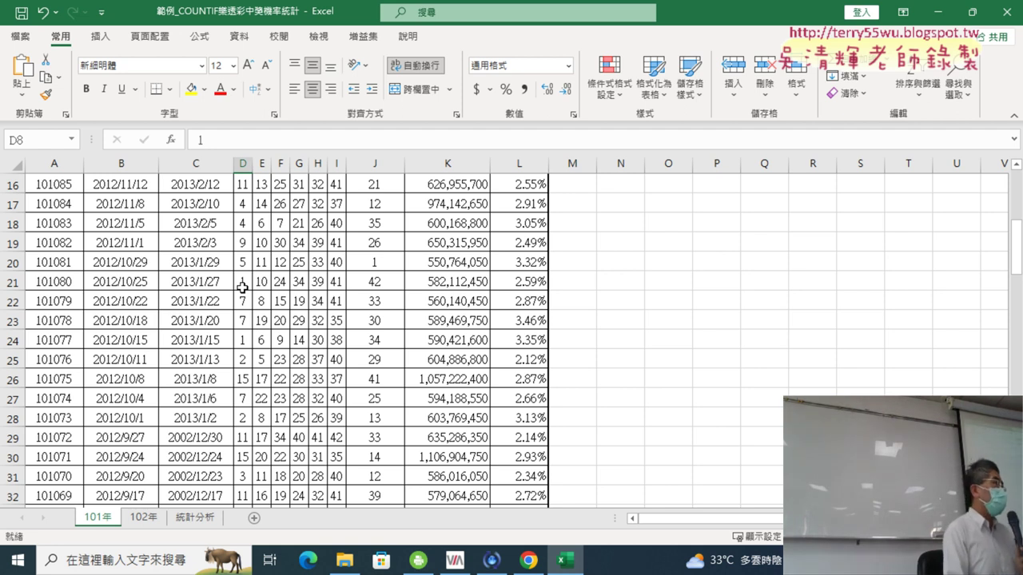
pyautogui.click(195, 517)
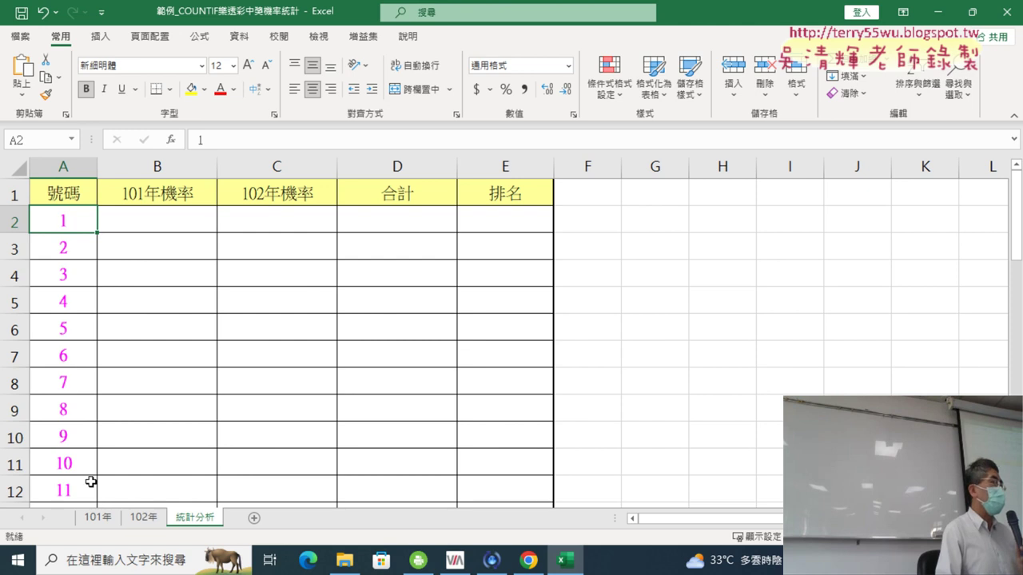
pyautogui.click(98, 518)
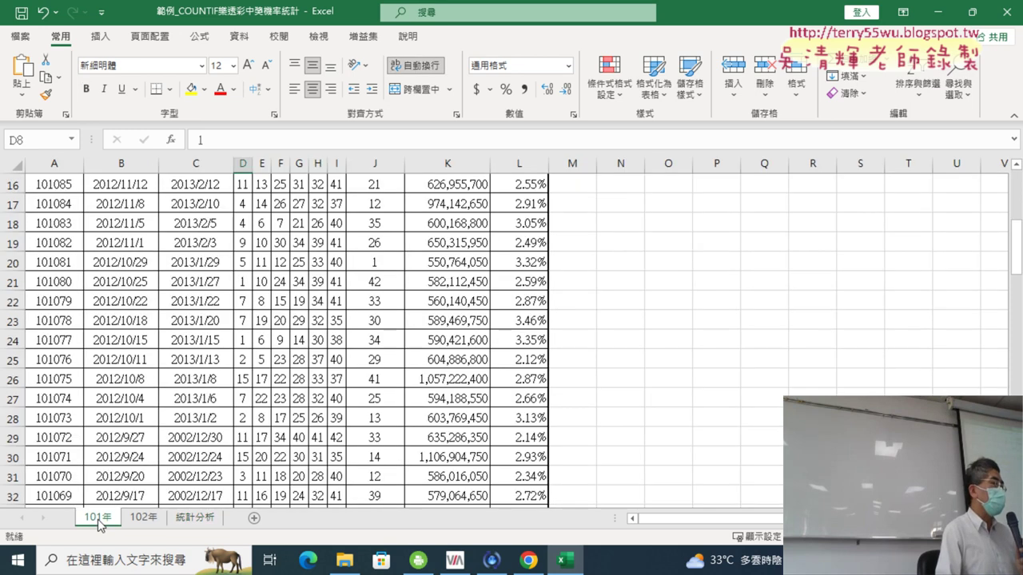
pyautogui.click(207, 524)
pyautogui.click(175, 229)
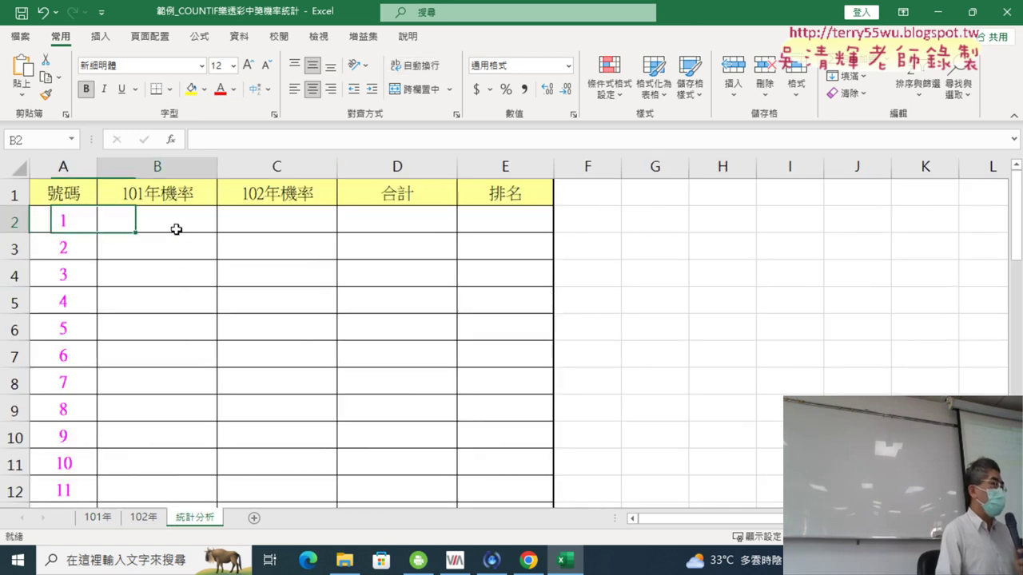
# Step: Start a function in B2 and list the 統計 category in Insert Function
pyautogui.click(170, 139)
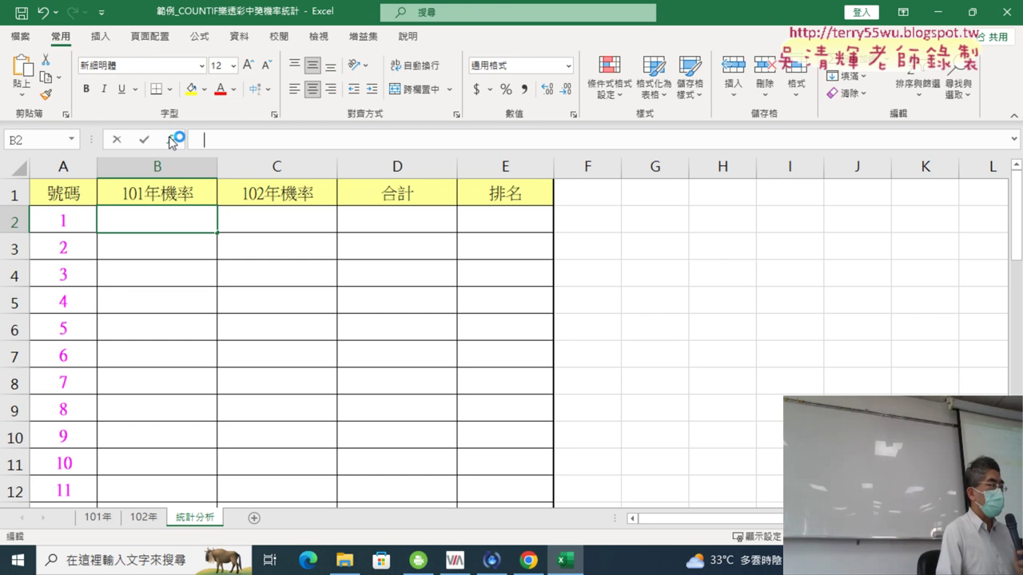
pyautogui.click(507, 189)
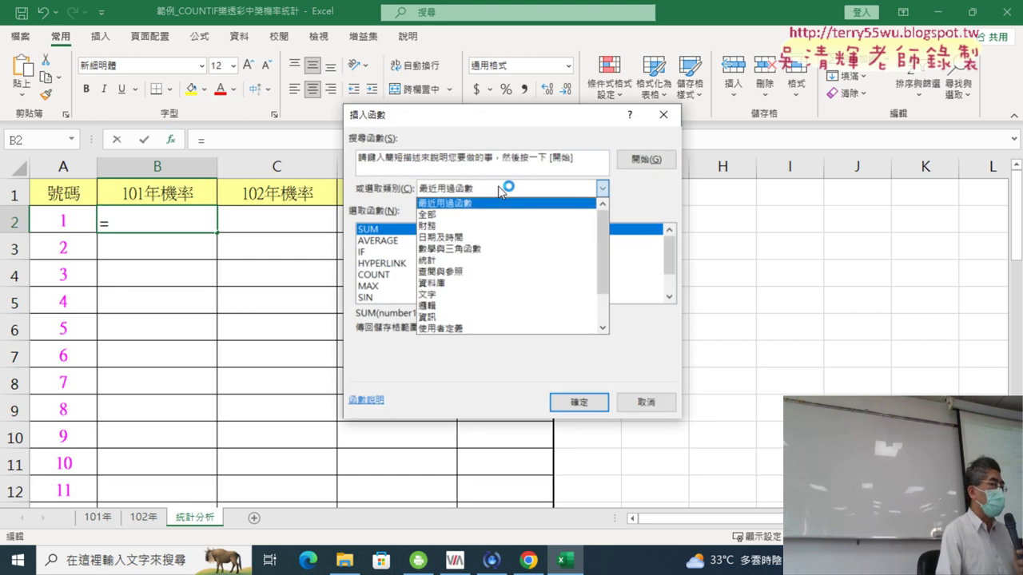
pyautogui.click(486, 261)
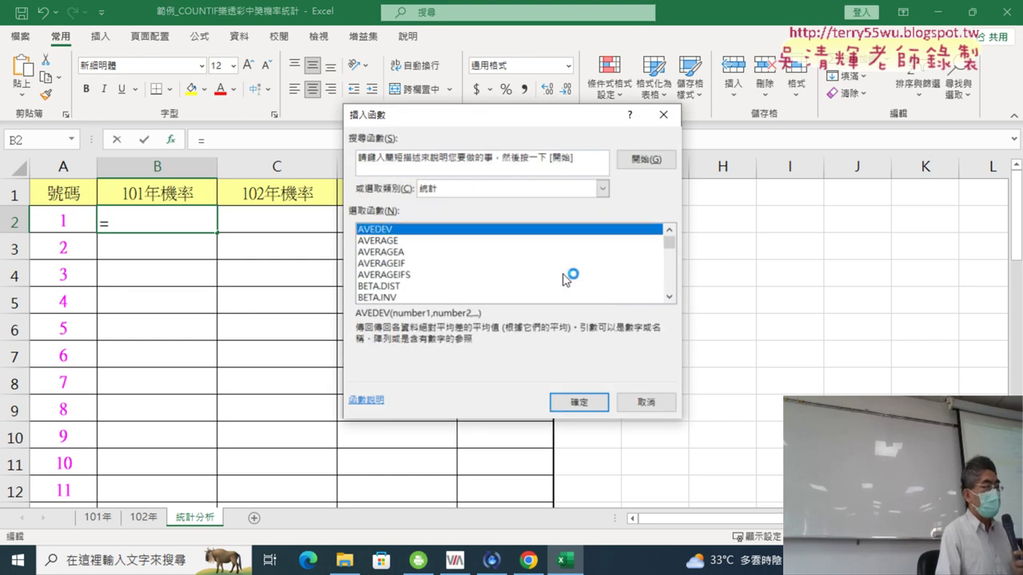
pyautogui.click(668, 297)
pyautogui.click(669, 297)
pyautogui.click(670, 297)
pyautogui.click(670, 297)
pyautogui.click(669, 297)
pyautogui.click(670, 297)
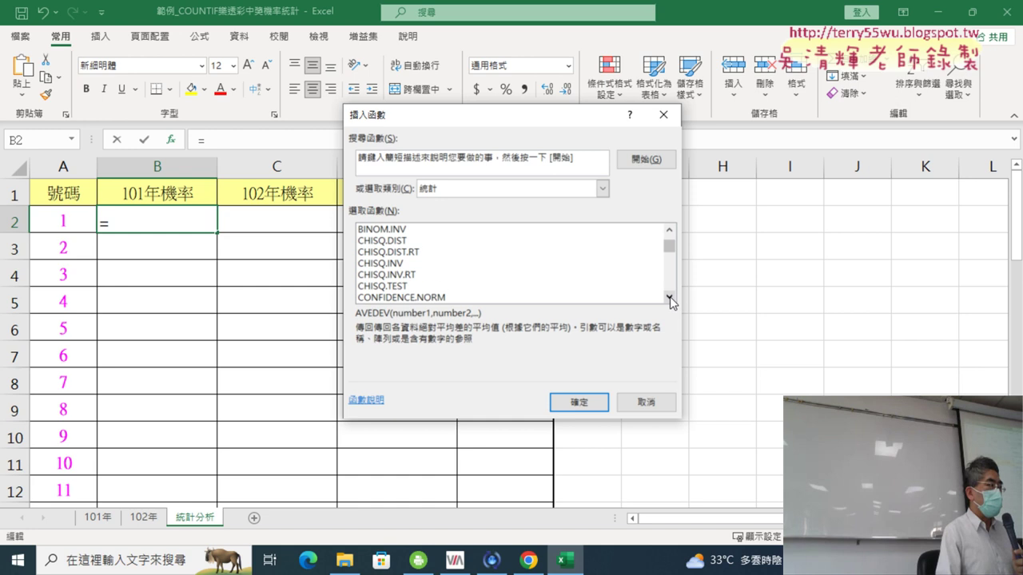
pyautogui.click(670, 297)
pyautogui.click(669, 297)
pyautogui.click(670, 298)
pyautogui.click(670, 297)
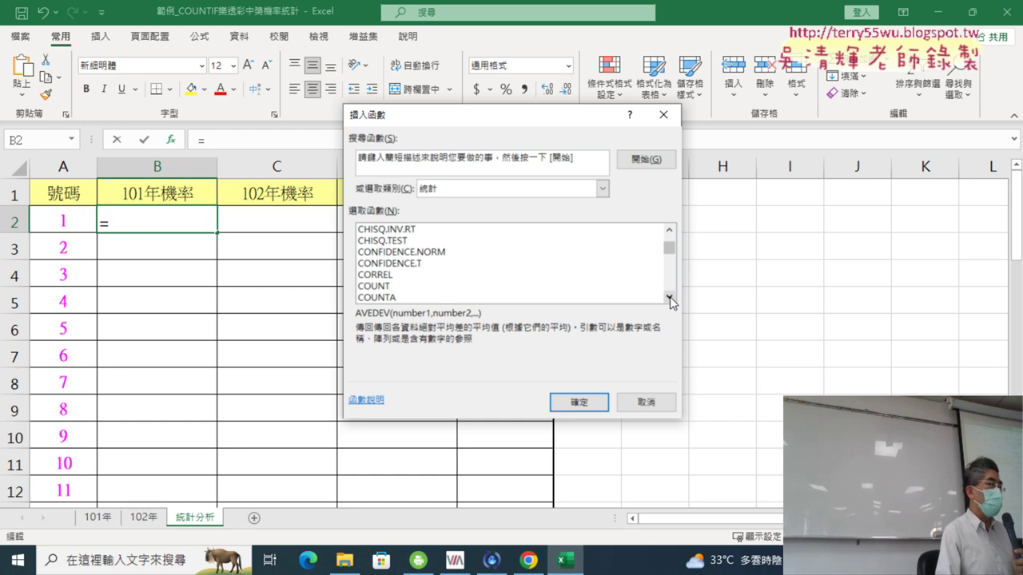
# Step: Read the descriptions of COUNT and COUNTA in the function list
pyautogui.click(408, 288)
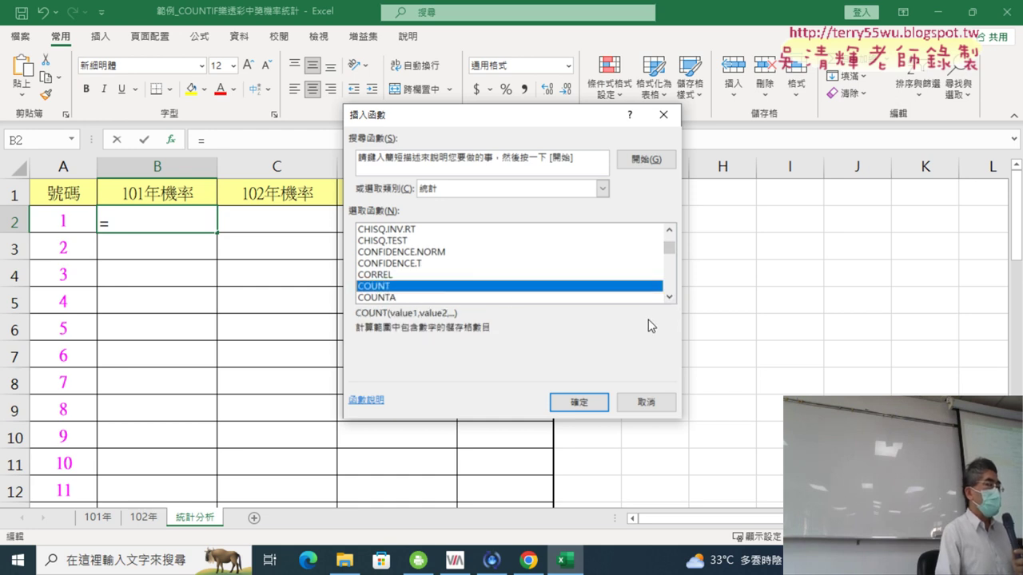
pyautogui.click(671, 301)
pyautogui.click(671, 301)
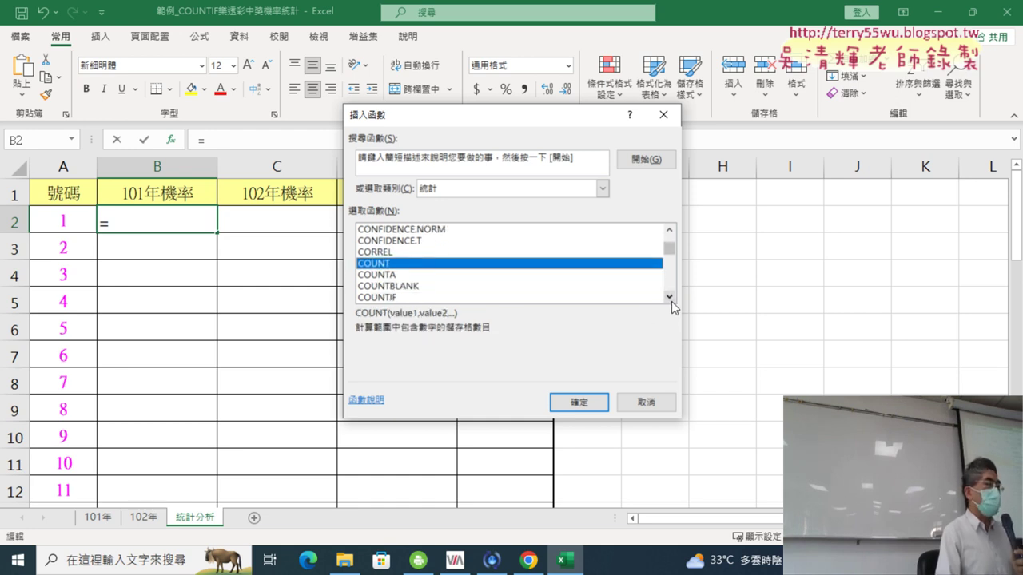
pyautogui.click(671, 302)
pyautogui.click(671, 301)
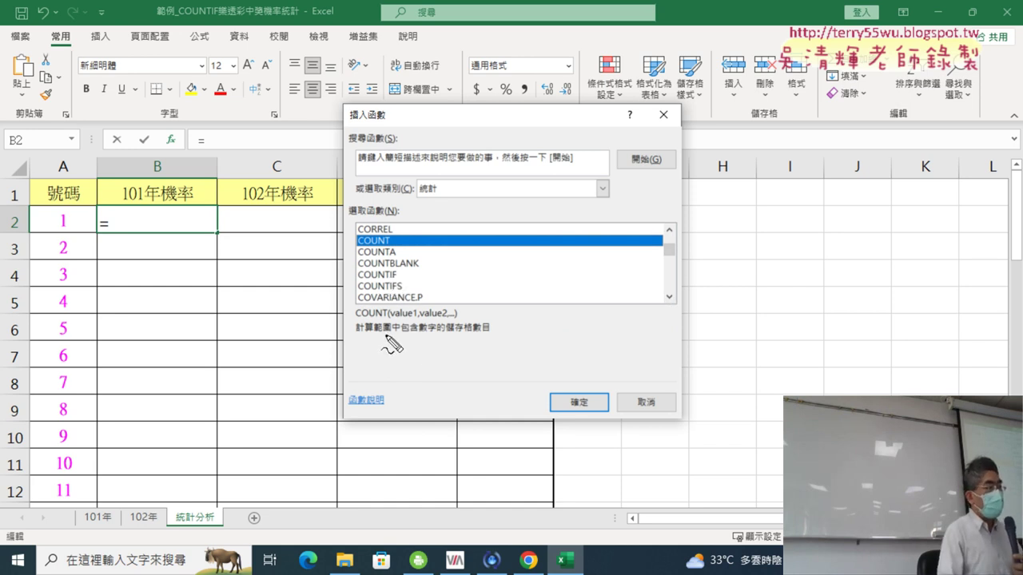
pyautogui.moveTo(373, 335)
pyautogui.mouseDown()
pyautogui.moveTo(435, 332)
pyautogui.moveTo(414, 334)
pyautogui.mouseUp()
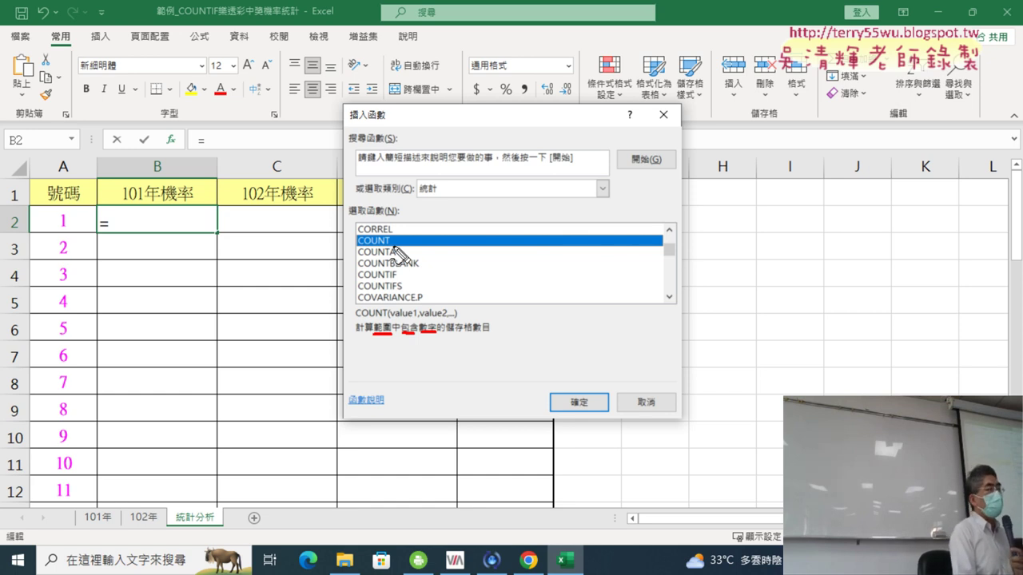
pyautogui.press('Escape')
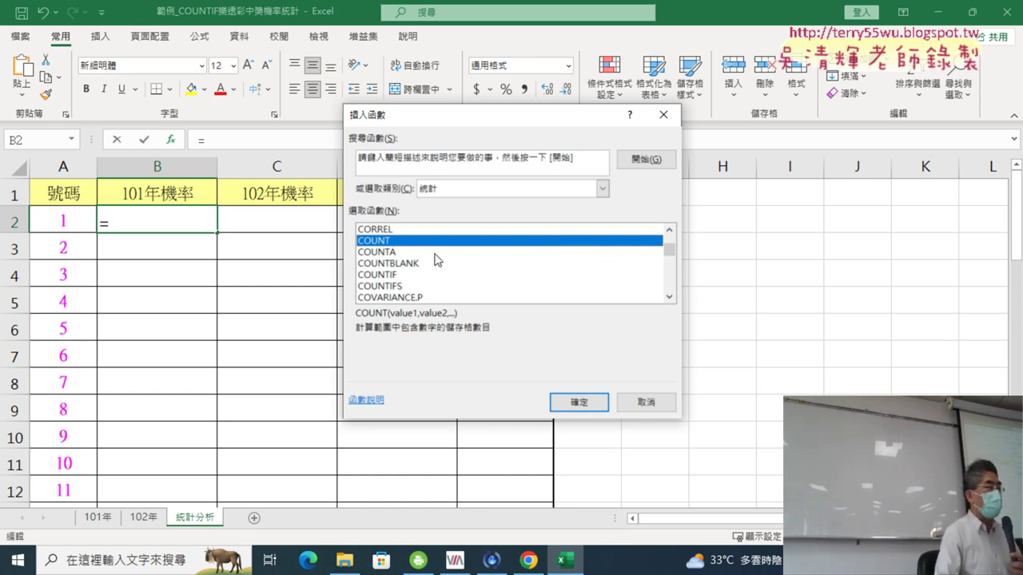
pyautogui.click(403, 253)
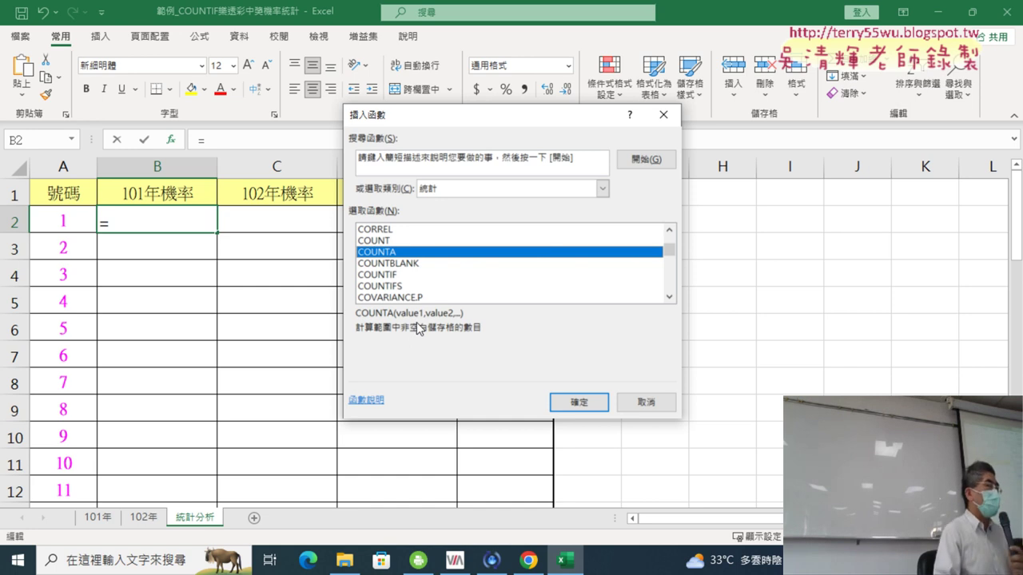
# Step: Review COUNTBLANK, then choose COUNTIF for B2 to reach its Function Arguments
pyautogui.click(408, 264)
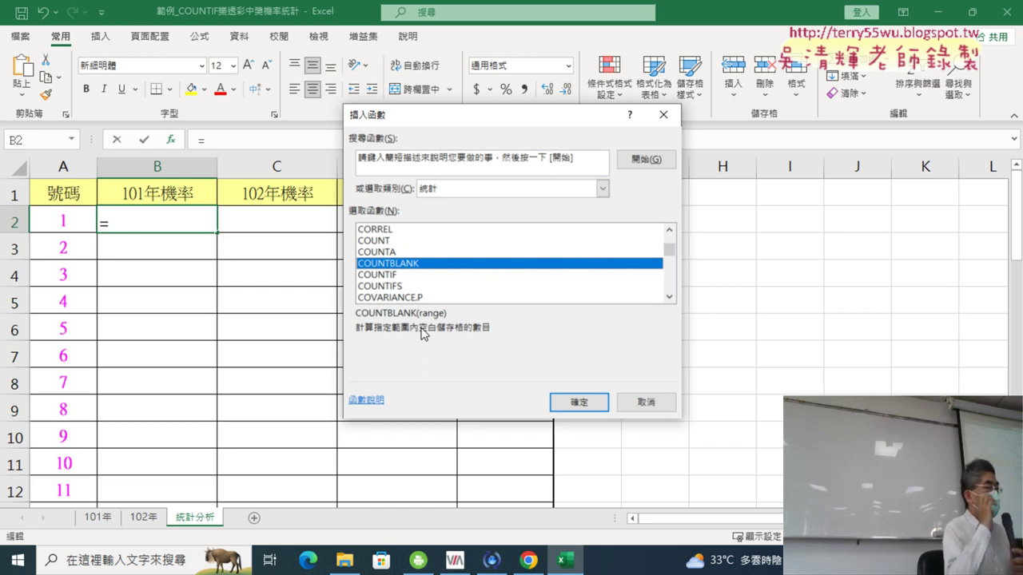
pyautogui.click(400, 277)
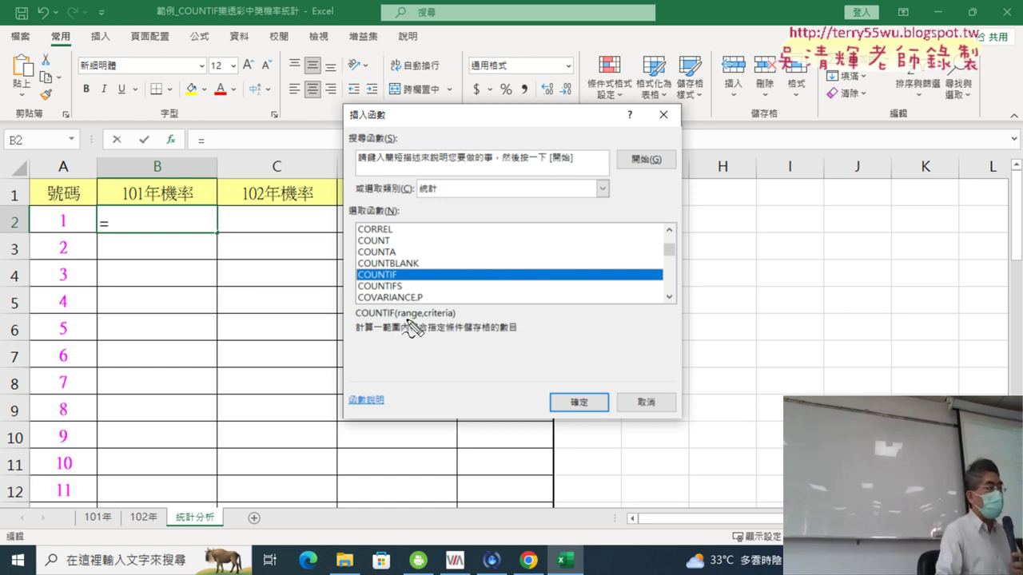
pyautogui.moveTo(400, 317); pyautogui.dragTo(446, 320)
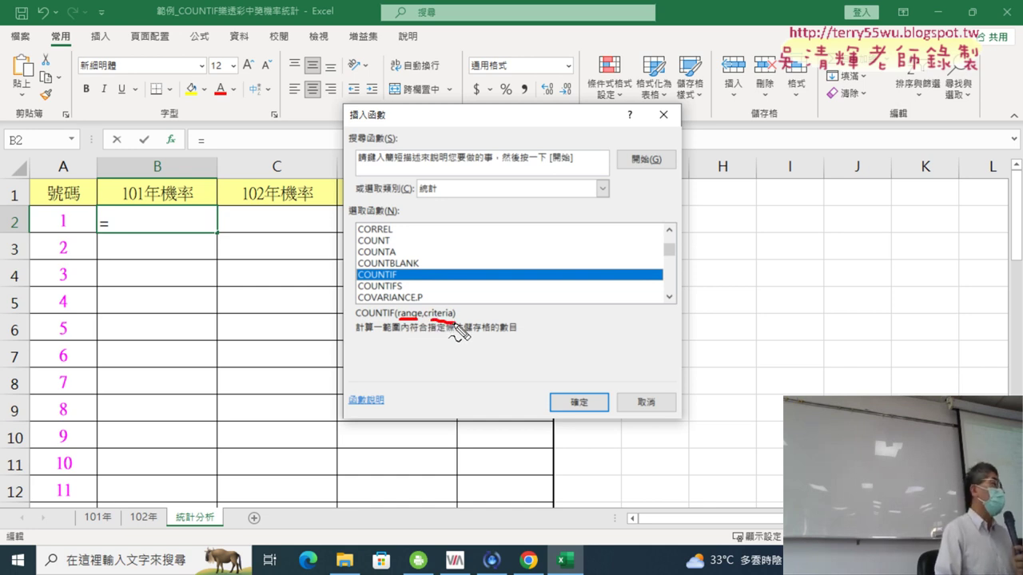
pyautogui.press('Escape')
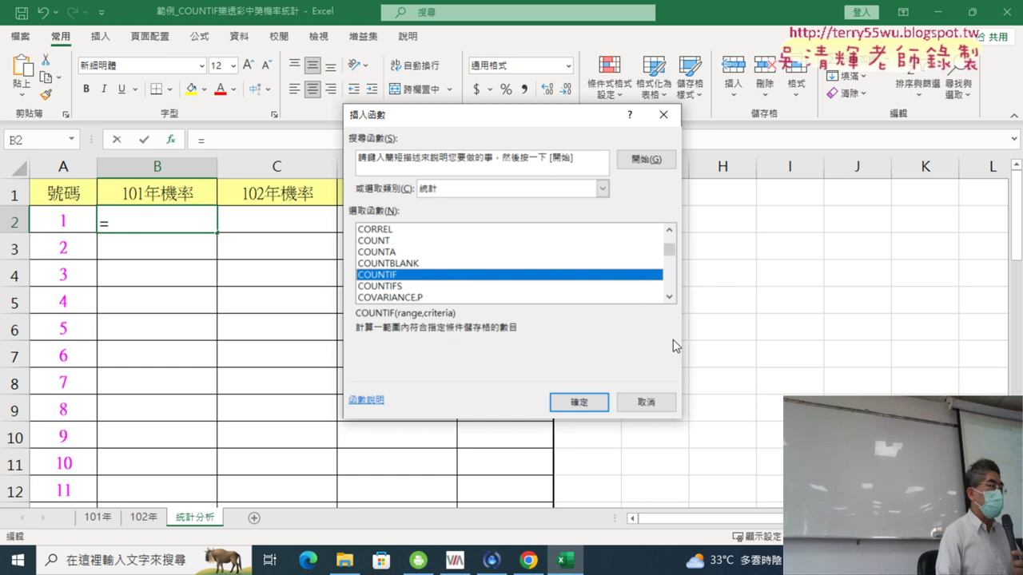
pyautogui.click(580, 402)
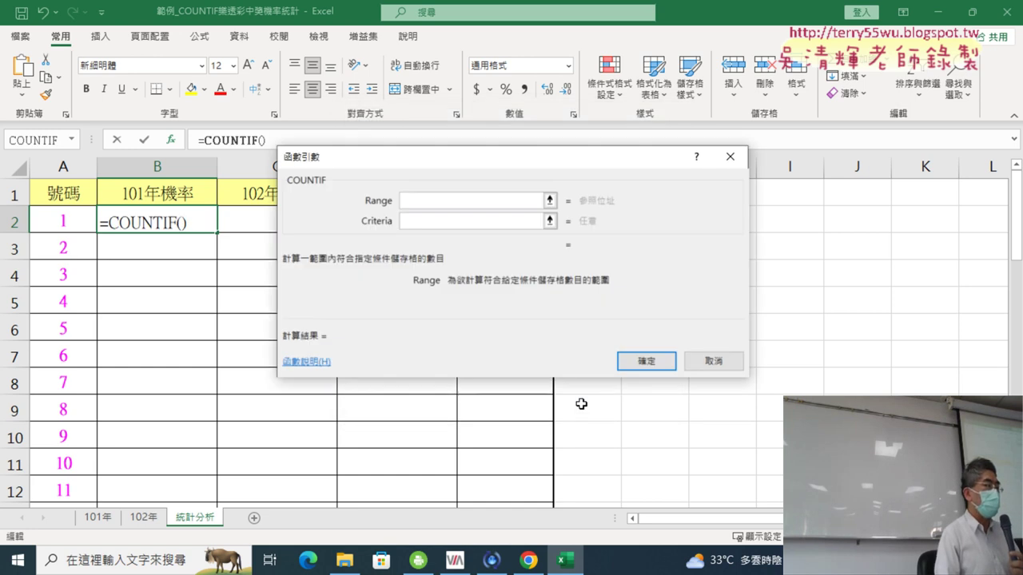
# Step: Fill COUNTIF's Range with '101年'!D2:I100, then cancel the formula
pyautogui.click(434, 204)
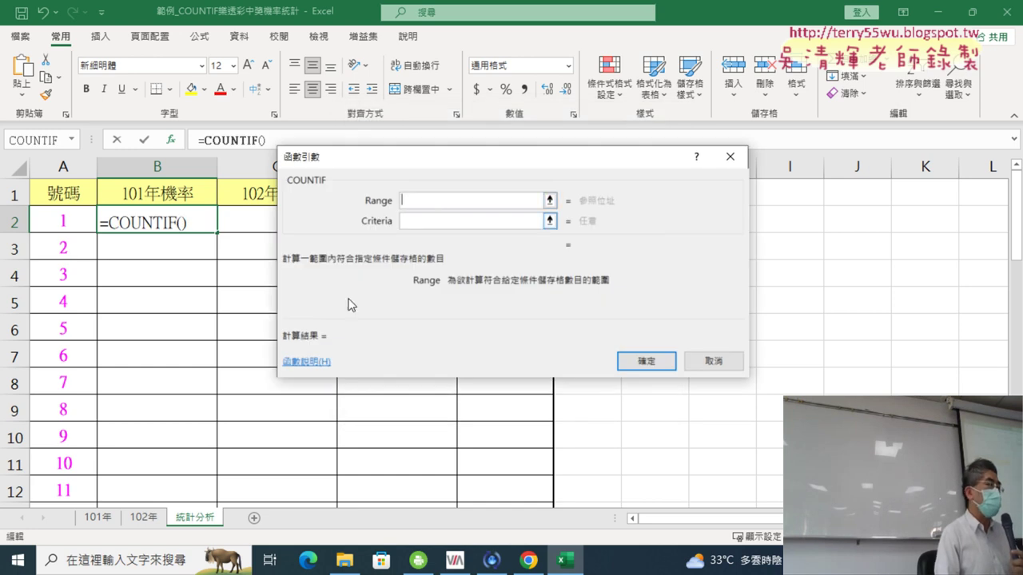
pyautogui.click(97, 518)
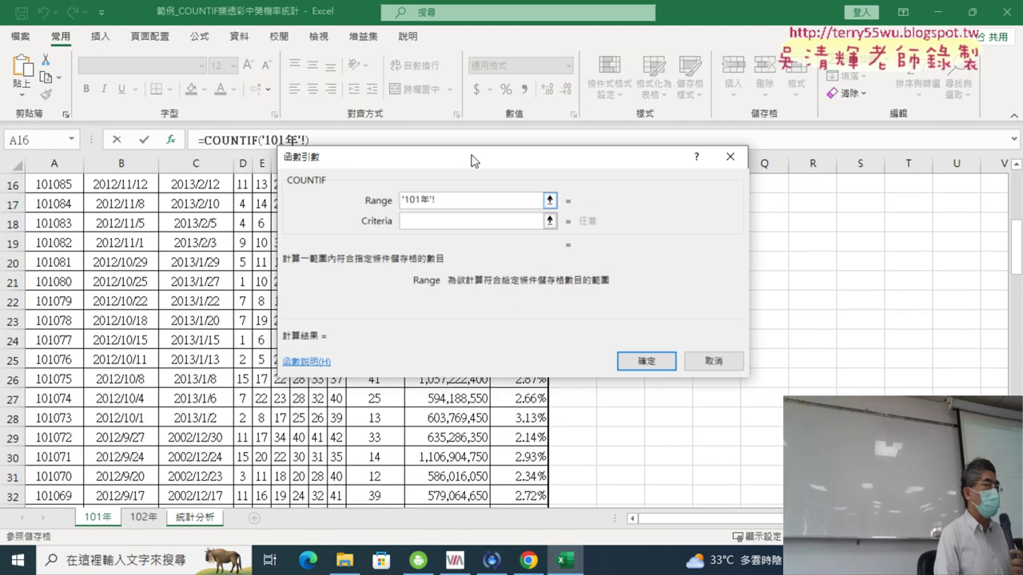
pyautogui.moveTo(473, 157); pyautogui.dragTo(560, 250)
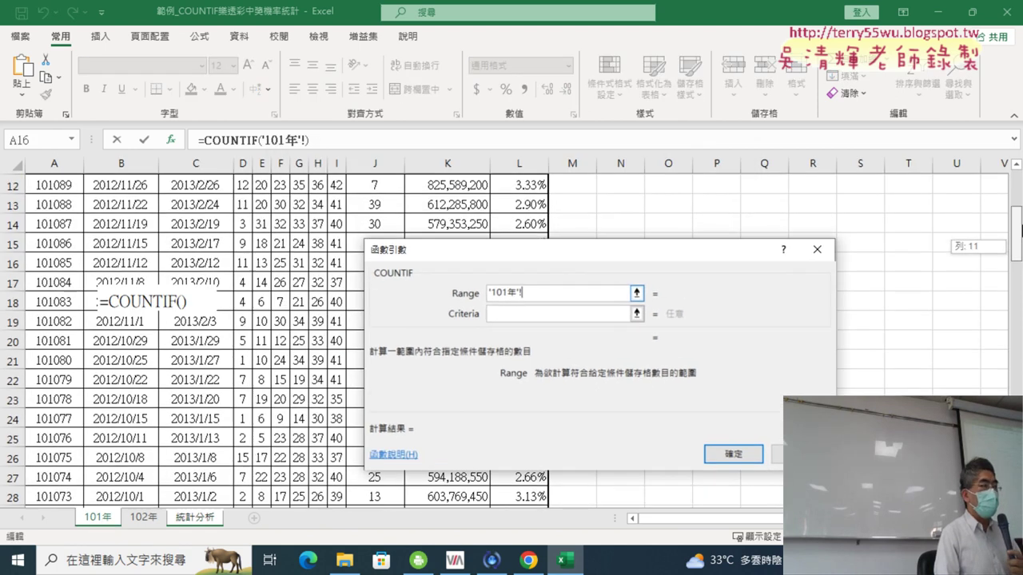
pyautogui.moveTo(1015, 254); pyautogui.dragTo(1015, 200)
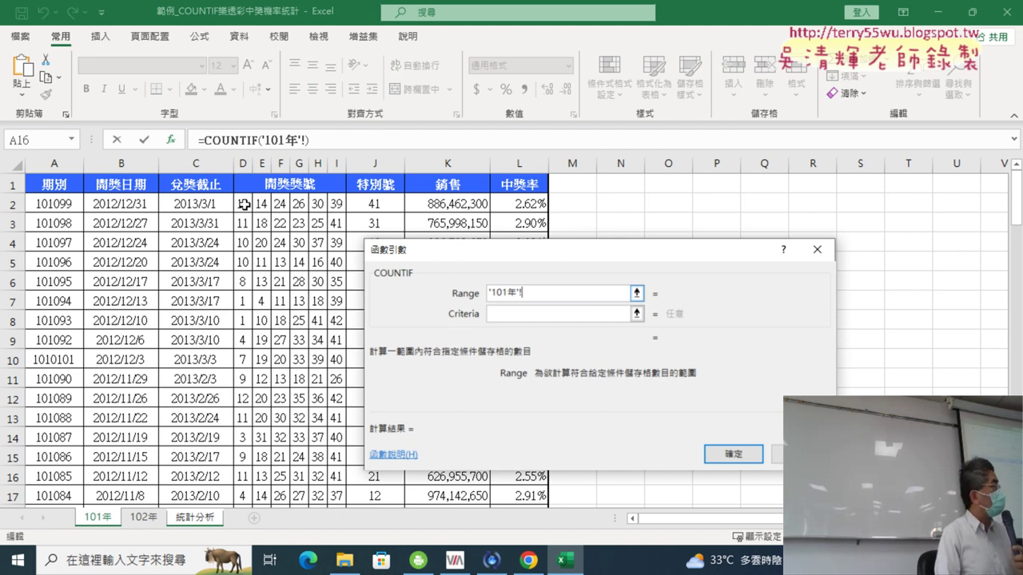
pyautogui.moveTo(240, 205); pyautogui.dragTo(333, 206)
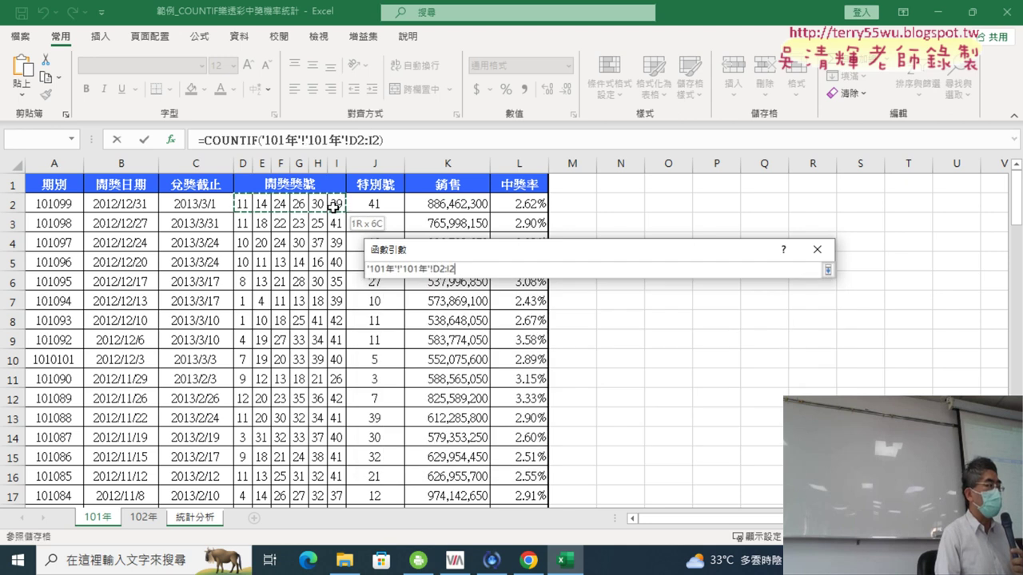
pyautogui.moveTo(333, 205); pyautogui.dragTo(333, 206)
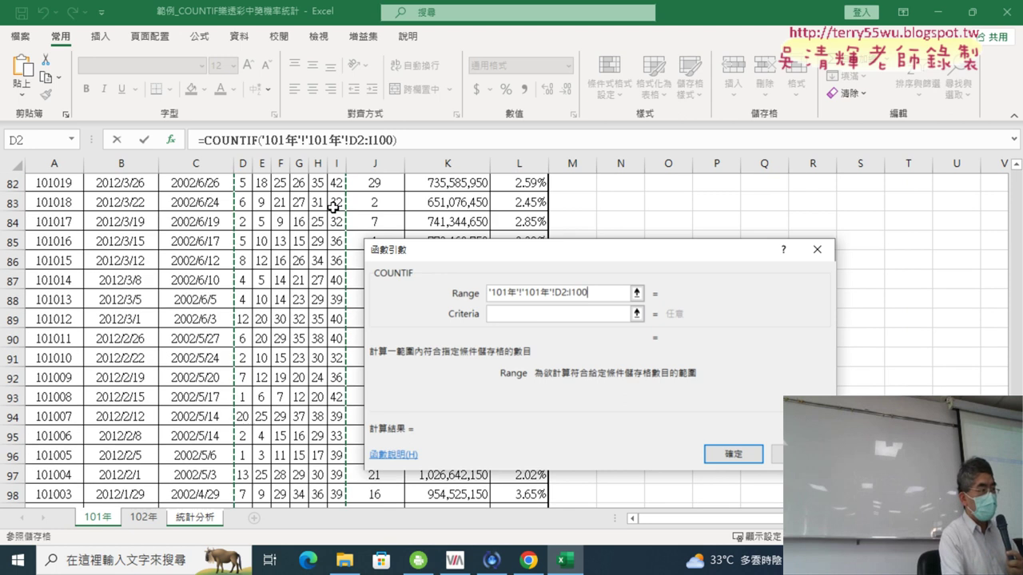
pyautogui.hotkey('ctrl', 'shift', 'Down')
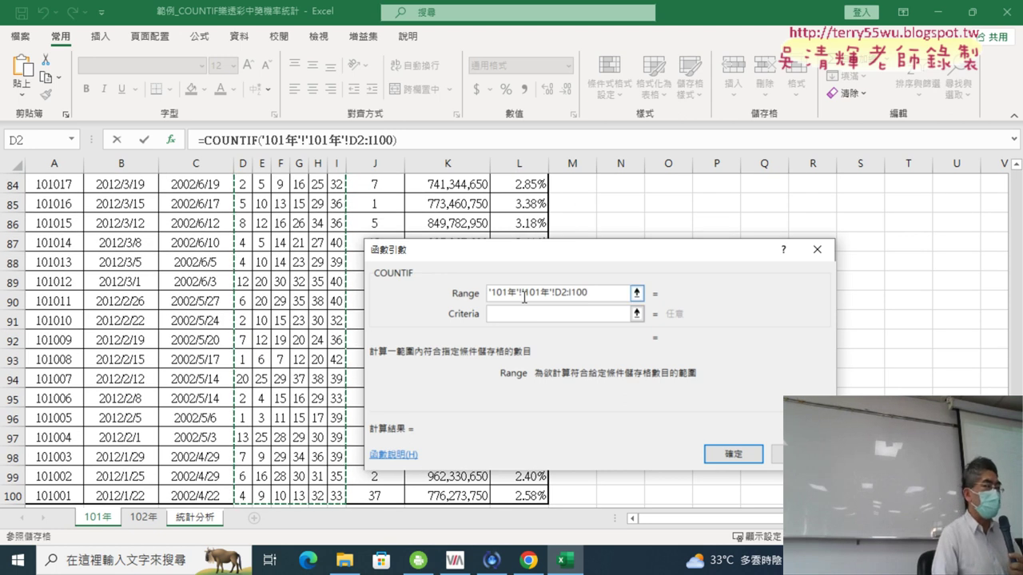
pyautogui.click(777, 454)
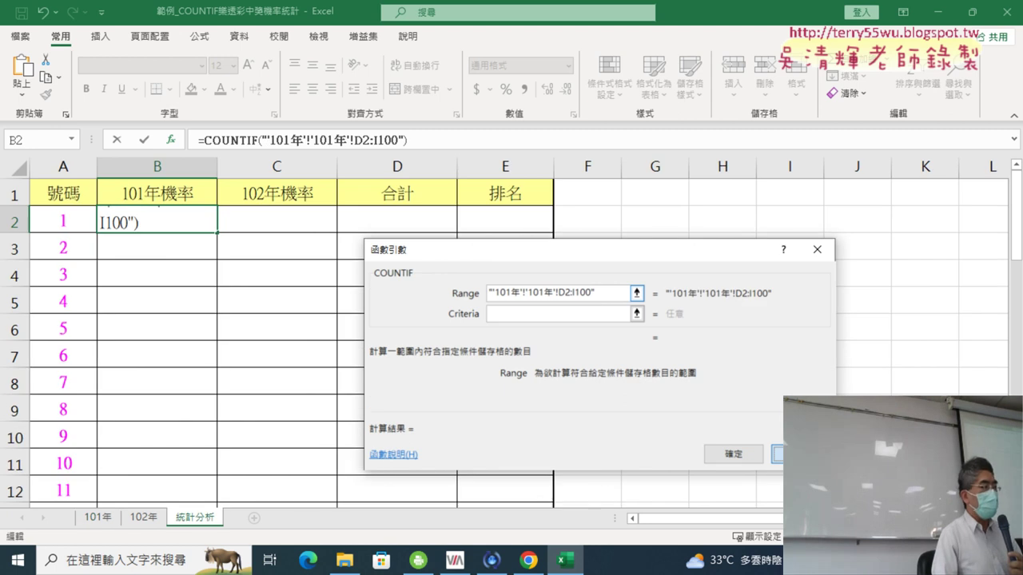
# Step: Select the 101年 drawn and special numbers D2:J100 and place the cursor in the Name Box
pyautogui.click(103, 518)
pyautogui.scroll(7, 301, 258)
pyautogui.scroll(10, 302, 258)
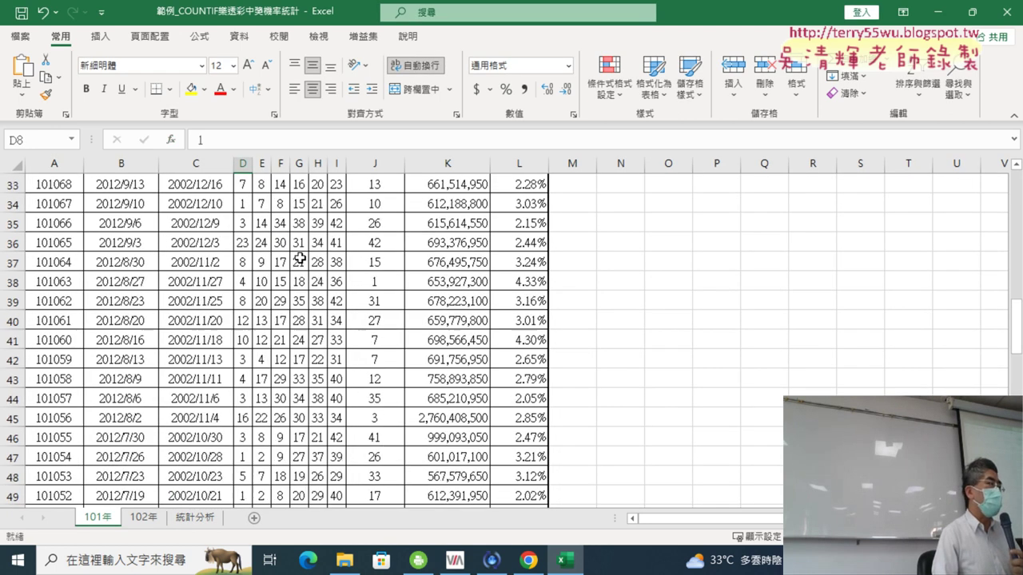
pyautogui.scroll(8, 301, 258)
pyautogui.scroll(3, 301, 258)
pyautogui.moveTo(244, 203); pyautogui.dragTo(389, 207)
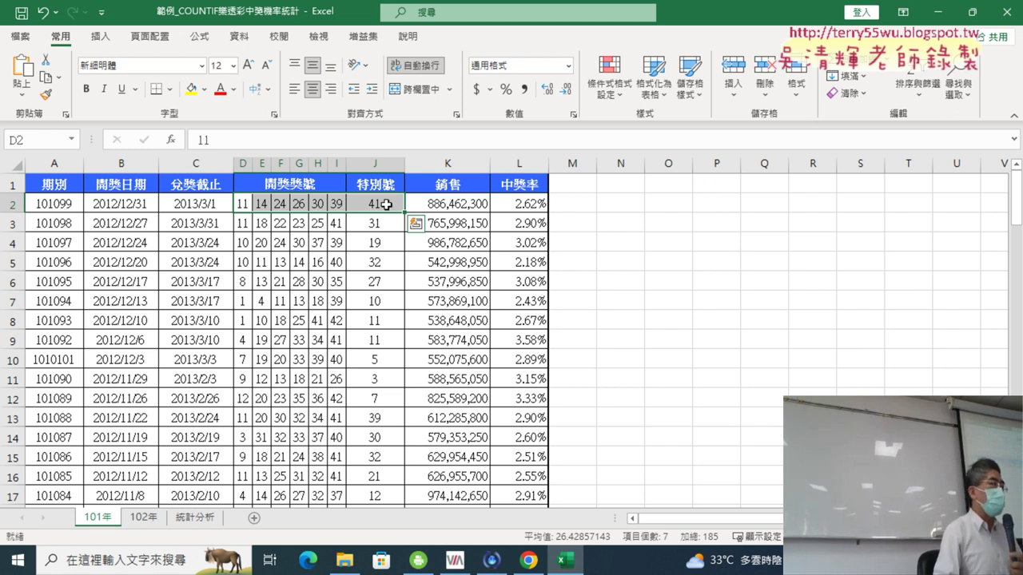
pyautogui.moveTo(241, 203); pyautogui.dragTo(358, 207)
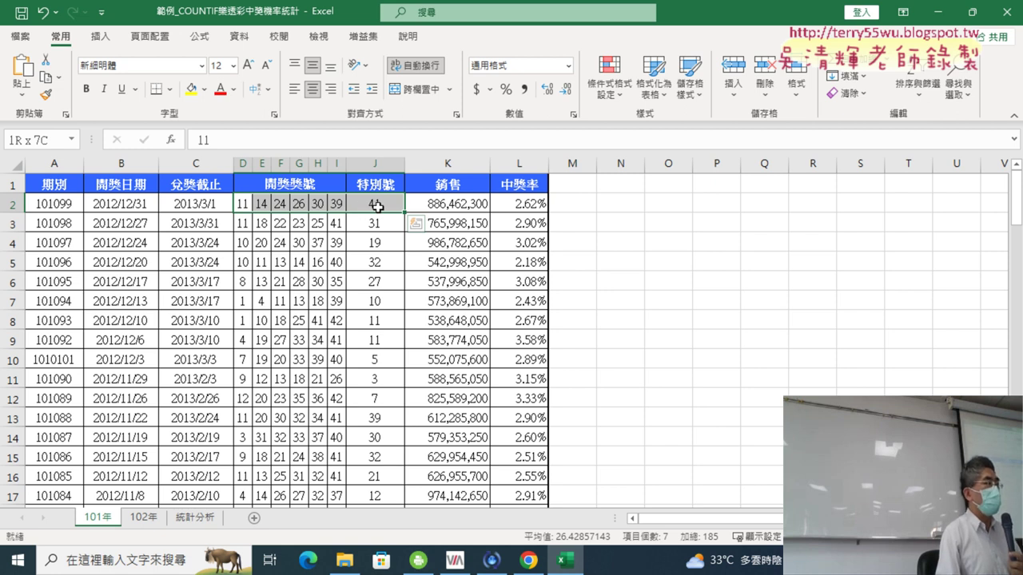
pyautogui.moveTo(377, 206); pyautogui.dragTo(370, 203)
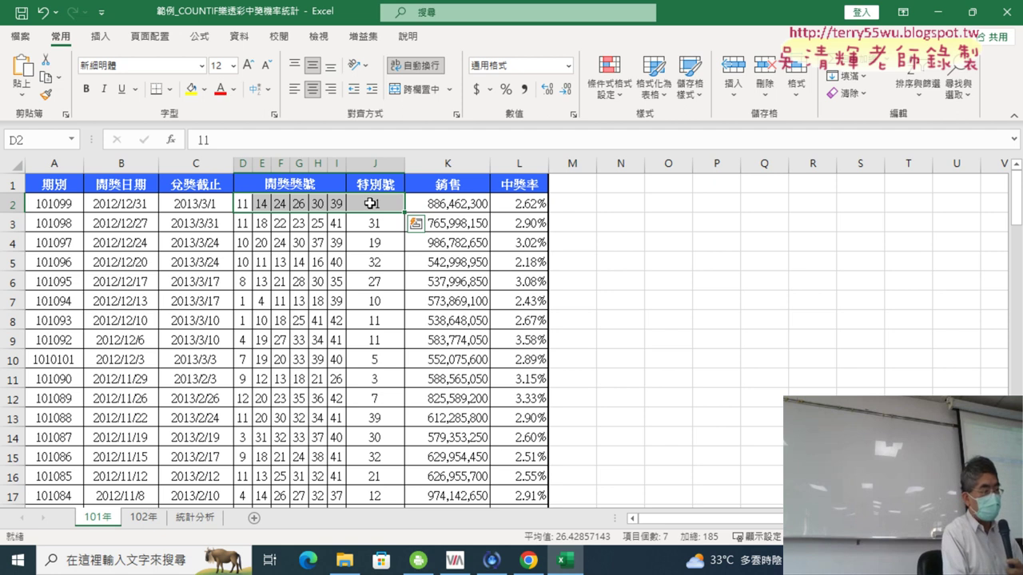
pyautogui.hotkey('ctrl', 'shift', 'Down')
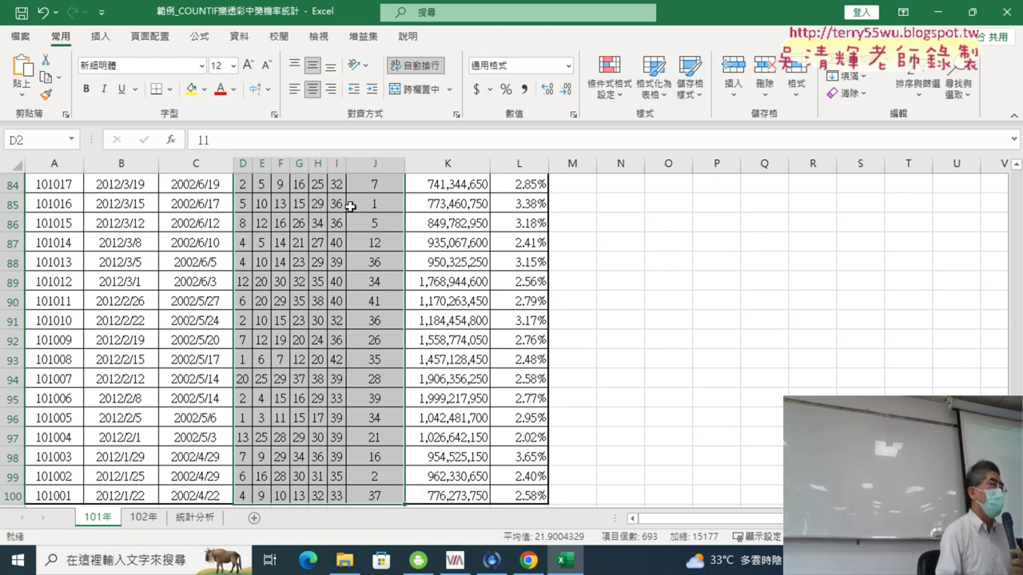
pyautogui.click(53, 139)
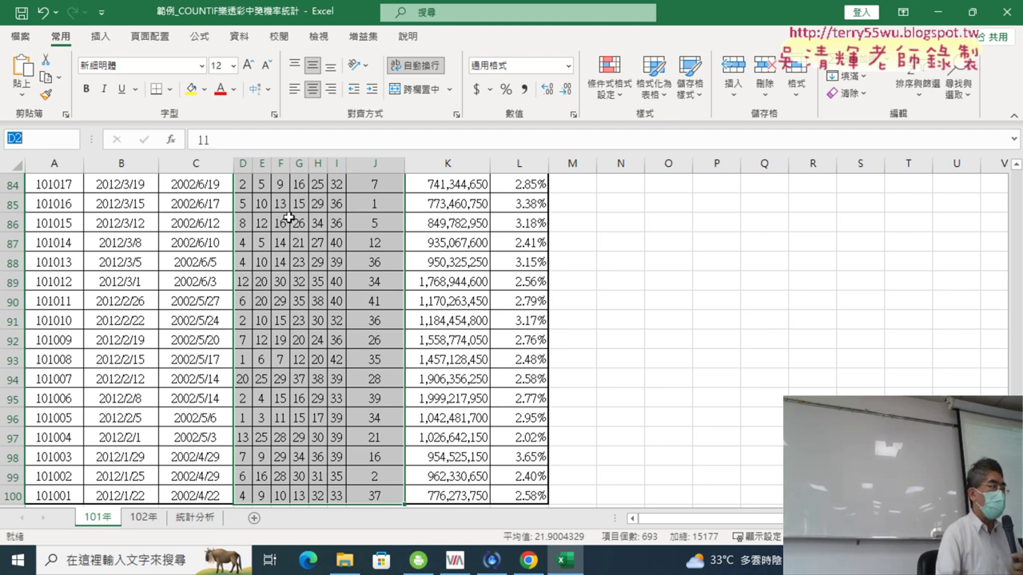
pyautogui.rightClick(983, 559)
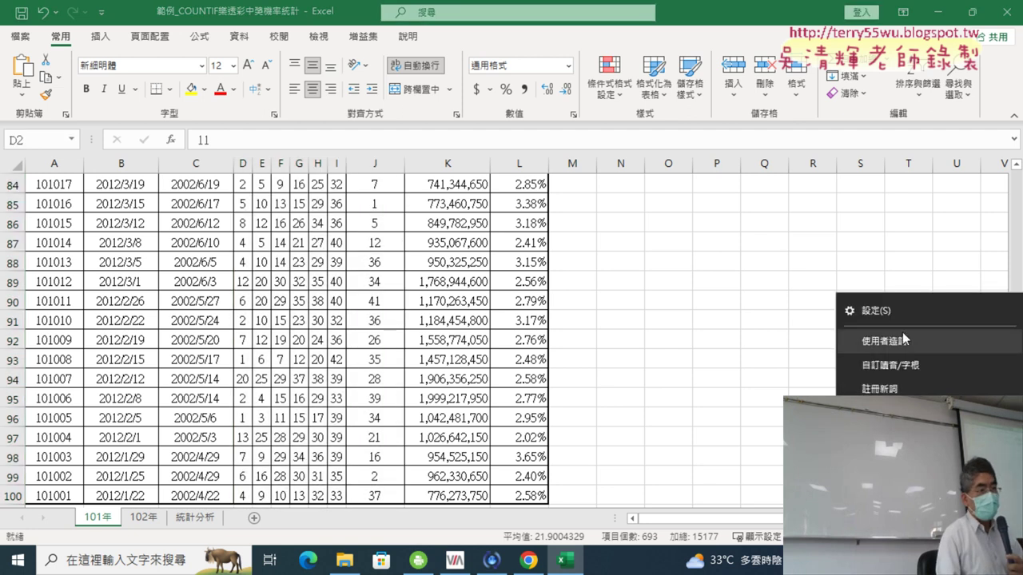
# Step: Change the Chinese IME keyboard layout from 標準 to 倚天注音, then close Settings
pyautogui.click(902, 311)
pyautogui.click(95, 169)
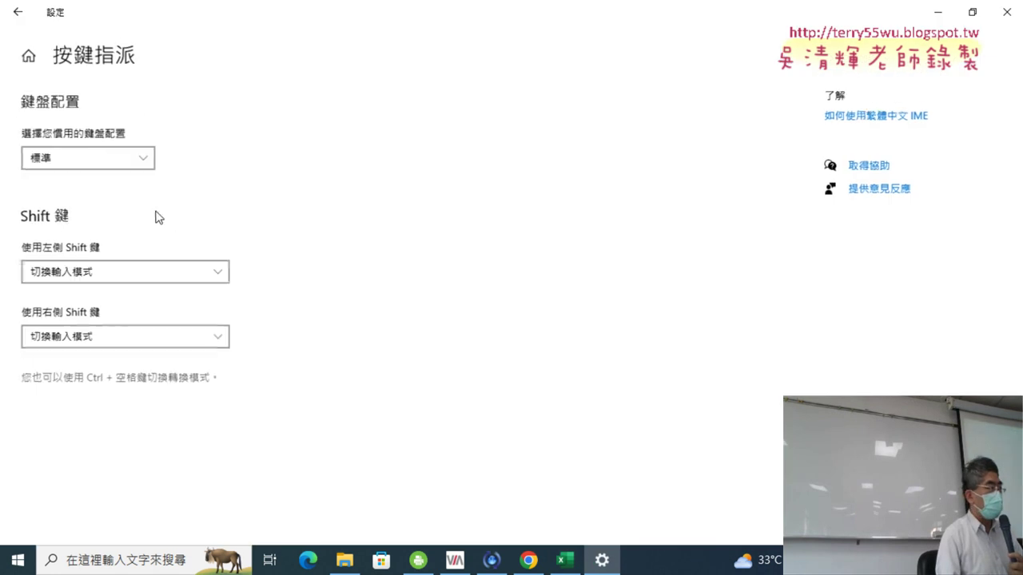
pyautogui.click(190, 278)
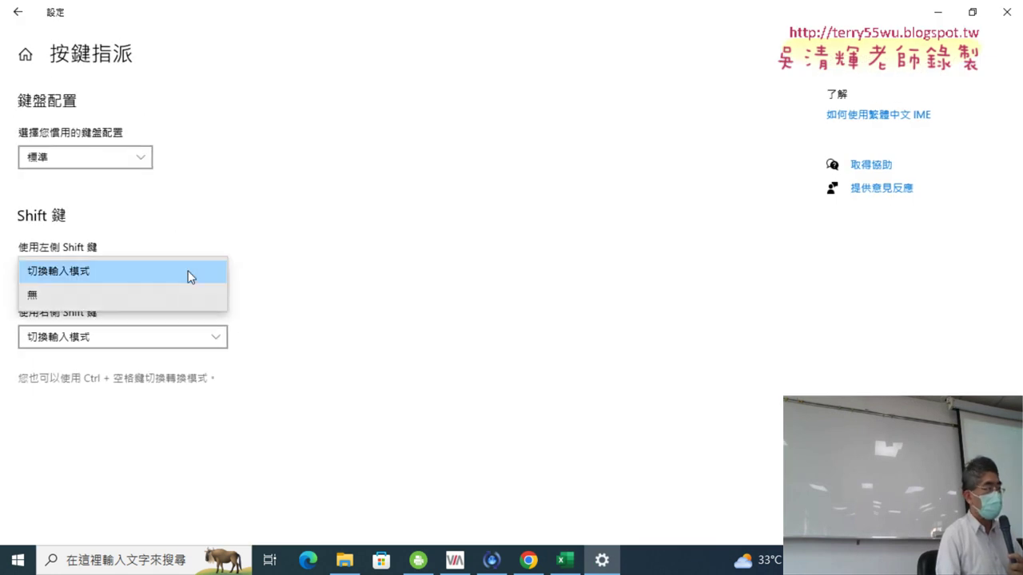
pyautogui.click(116, 157)
pyautogui.click(102, 204)
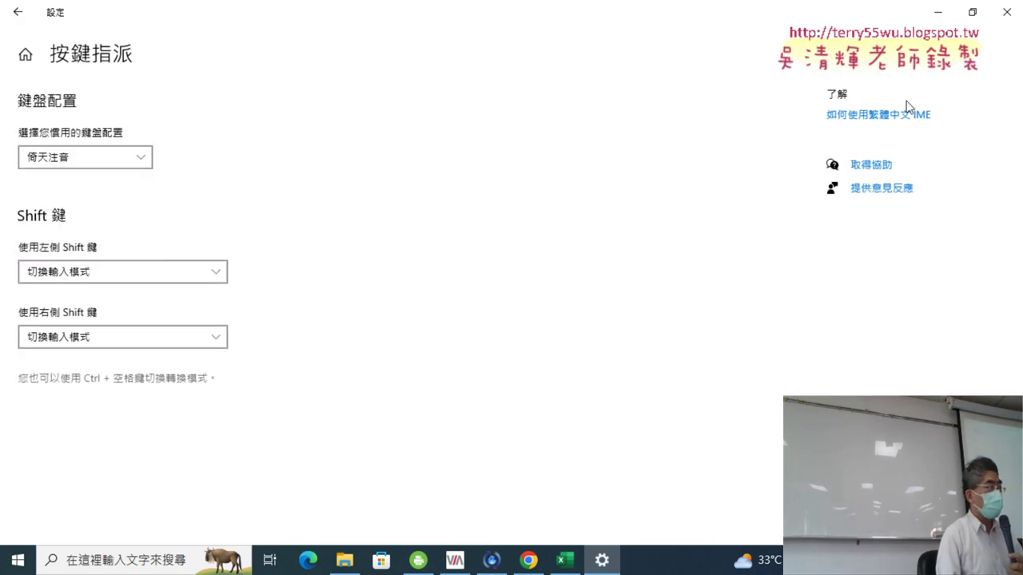
pyautogui.click(1006, 13)
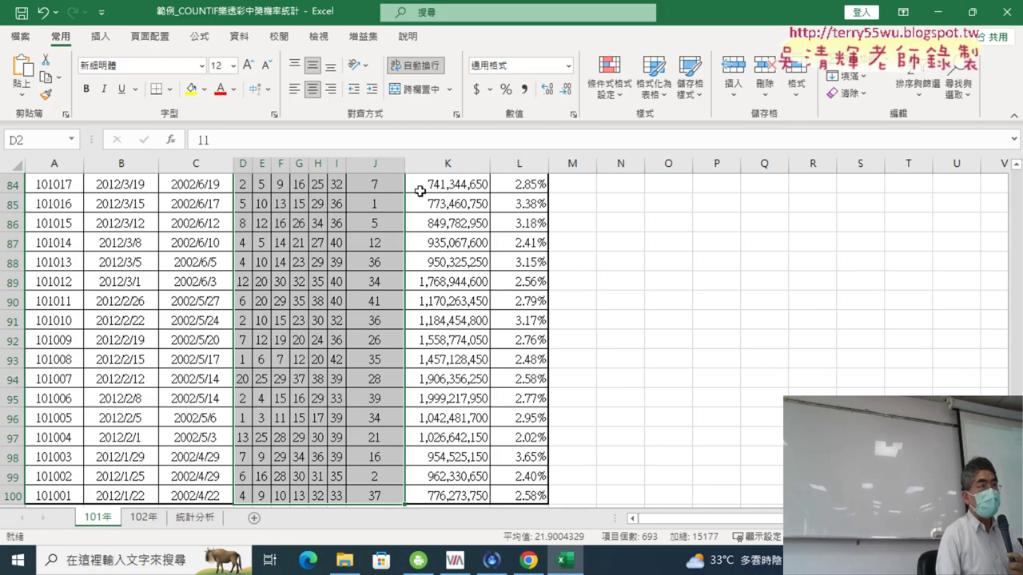
# Step: Name the selected 101年 range D2:J100 開獎101 in the Name Box
pyautogui.click(44, 140)
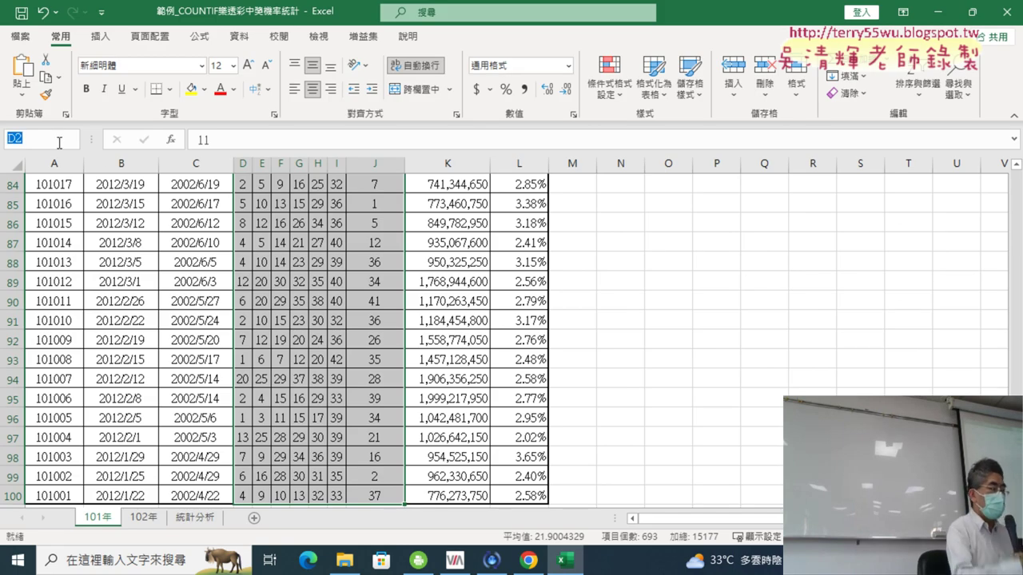
pyautogui.press('BackSpace')
pyautogui.write('周')
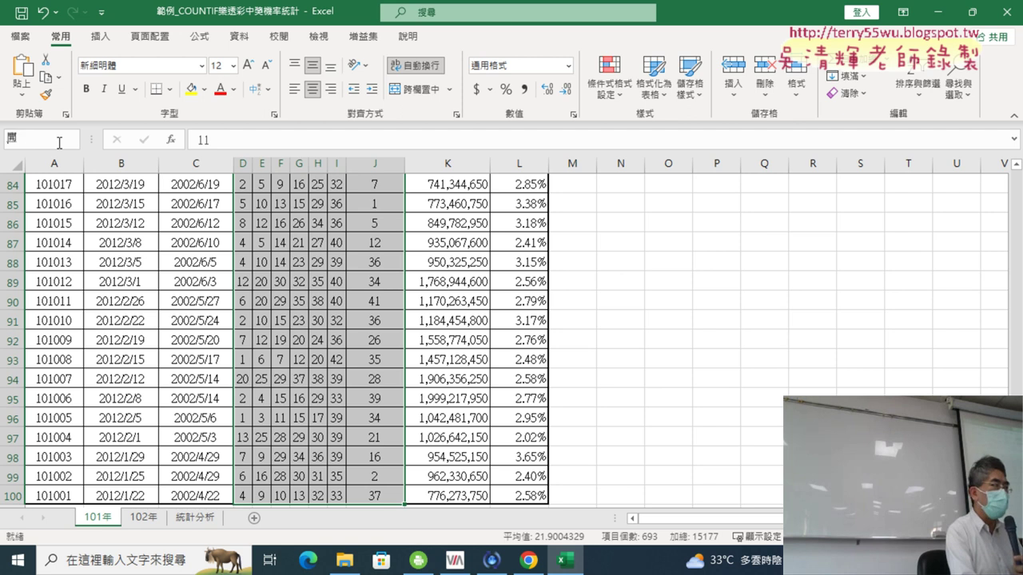
pyautogui.write('開獎1010')
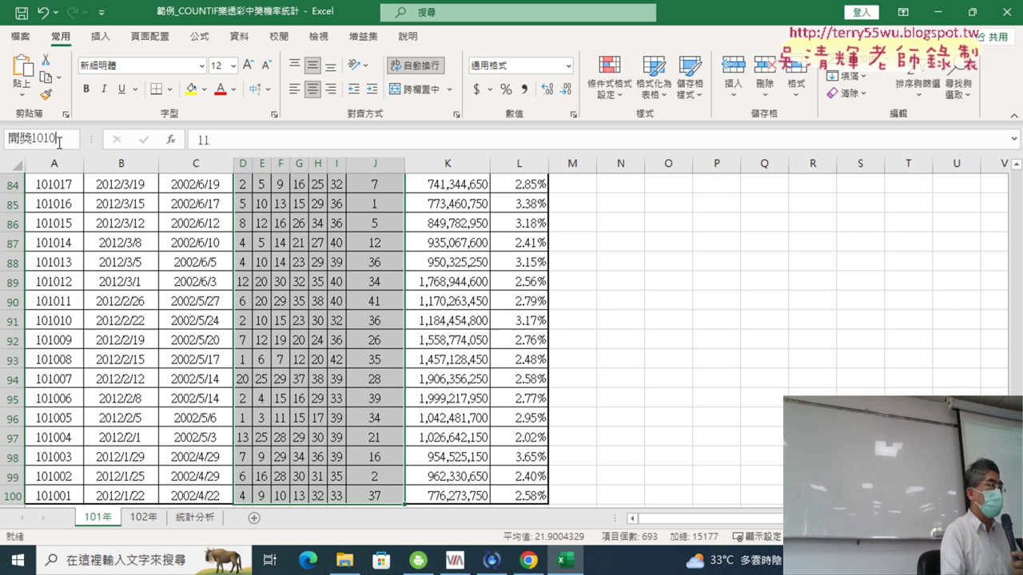
pyautogui.press('BackSpace')
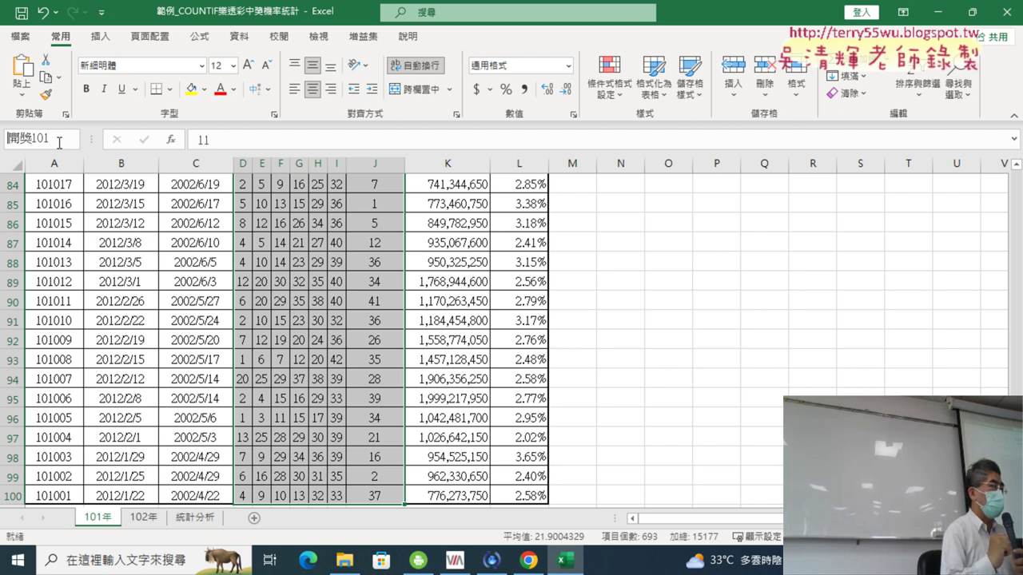
pyautogui.press('Return')
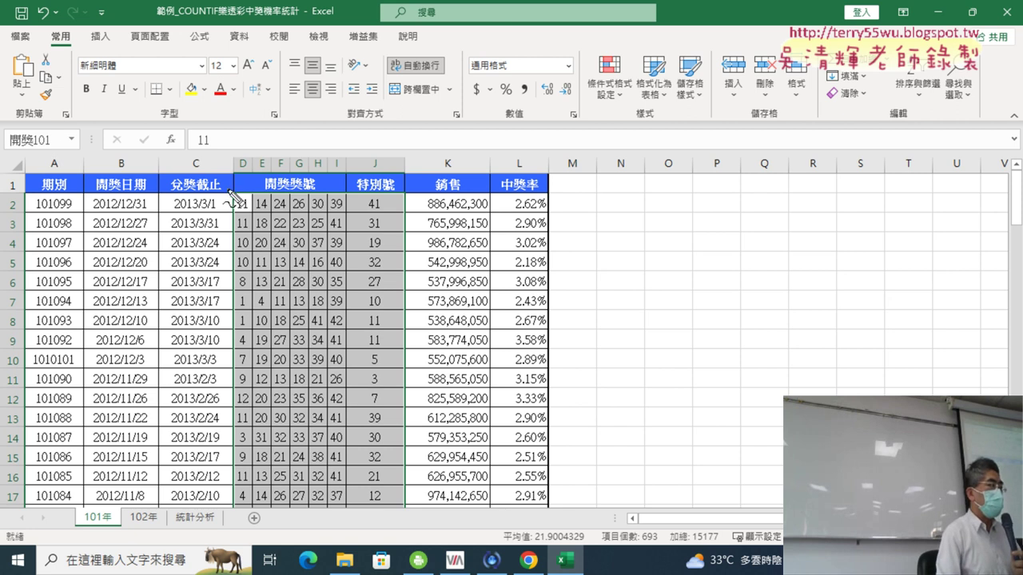
# Step: Annotate the named range and font area, clear the marks, and verify the 開獎101 name
pyautogui.moveTo(228, 190)
pyautogui.mouseDown()
pyautogui.moveTo(233, 369)
pyautogui.moveTo(380, 192)
pyautogui.moveTo(403, 339)
pyautogui.mouseUp()
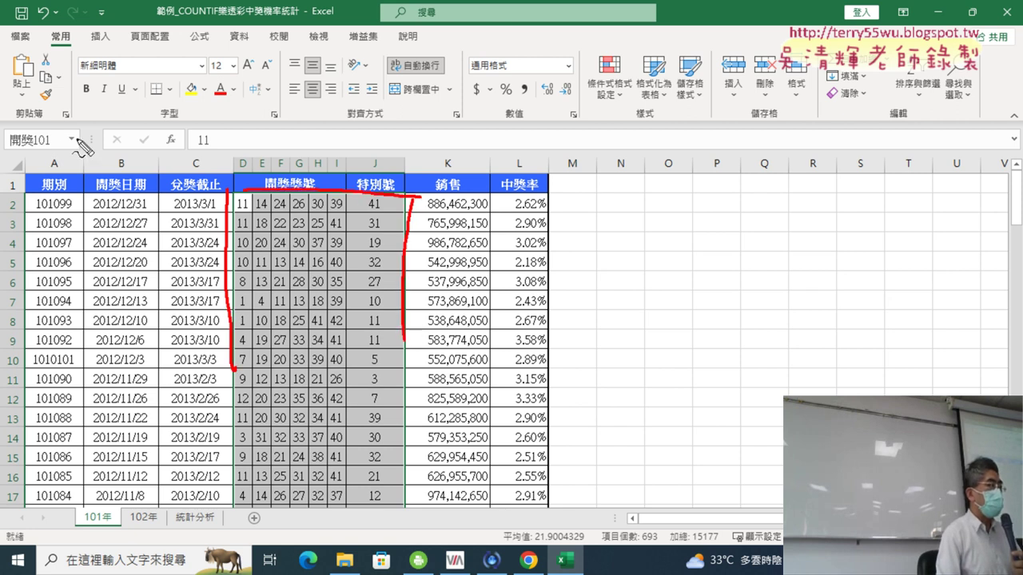
pyautogui.moveTo(6, 122)
pyautogui.mouseDown()
pyautogui.moveTo(50, 150)
pyautogui.moveTo(74, 132)
pyautogui.moveTo(204, 227)
pyautogui.mouseUp()
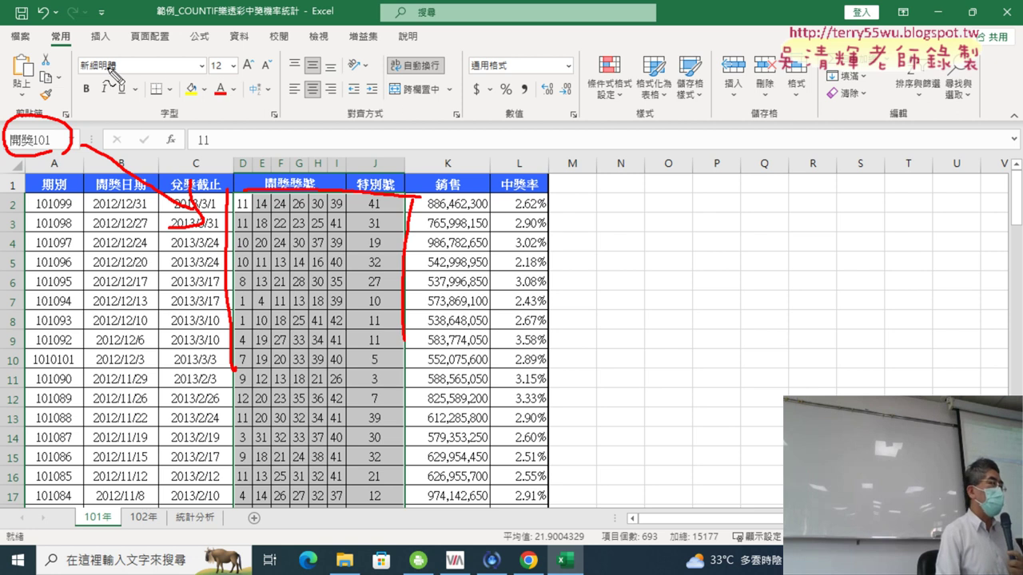
pyautogui.moveTo(106, 67)
pyautogui.mouseDown()
pyautogui.moveTo(146, 68)
pyautogui.moveTo(120, 112)
pyautogui.mouseUp()
pyautogui.moveTo(127, 95)
pyautogui.mouseDown()
pyautogui.moveTo(166, 104)
pyautogui.moveTo(97, 50)
pyautogui.mouseUp()
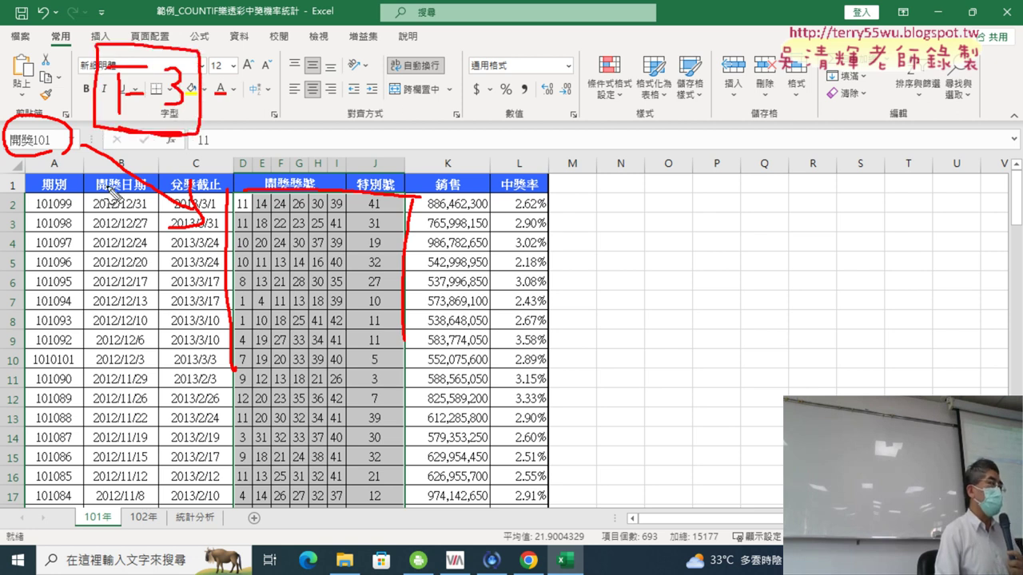
pyautogui.press('Escape')
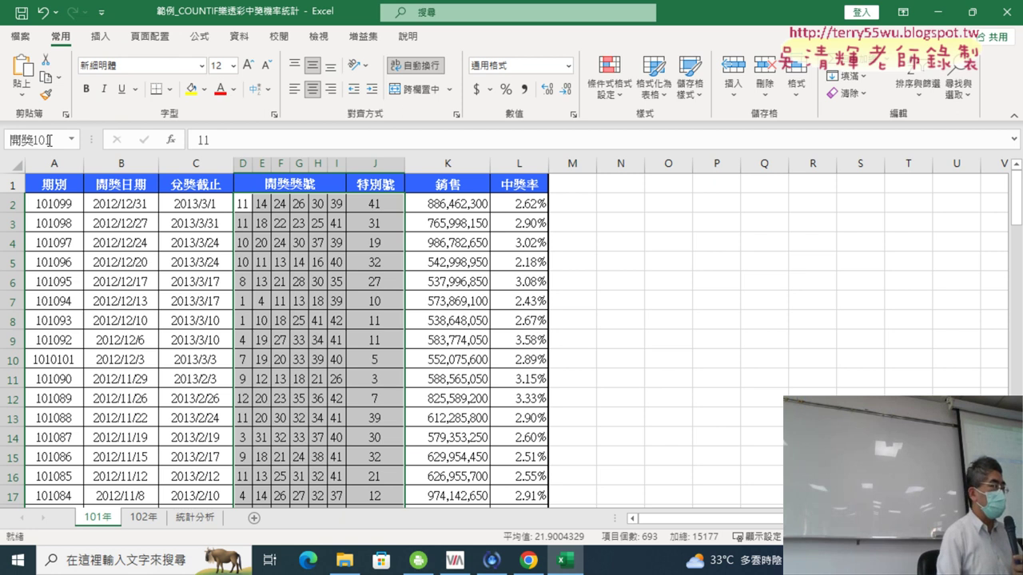
pyautogui.click(32, 139)
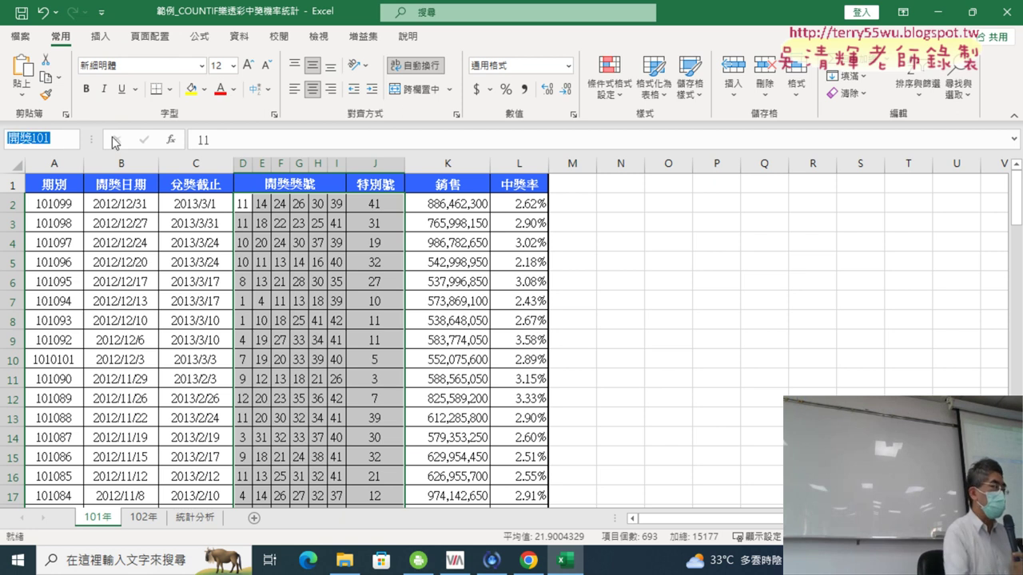
pyautogui.click(144, 517)
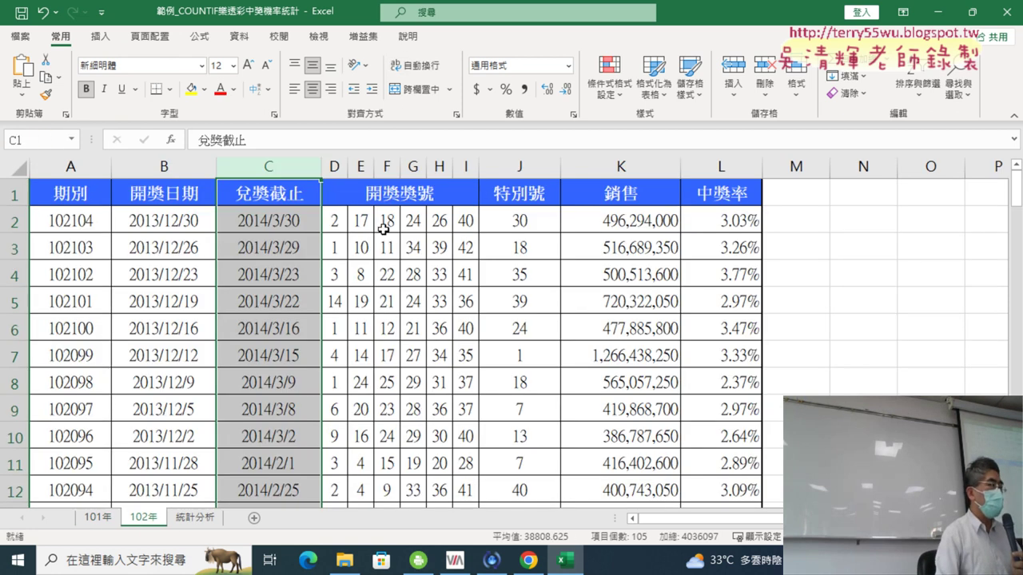
# Step: Select the 102年 numbers D2:J105, name them 開獎102, and return to 統計分析
pyautogui.moveTo(341, 223); pyautogui.dragTo(525, 224)
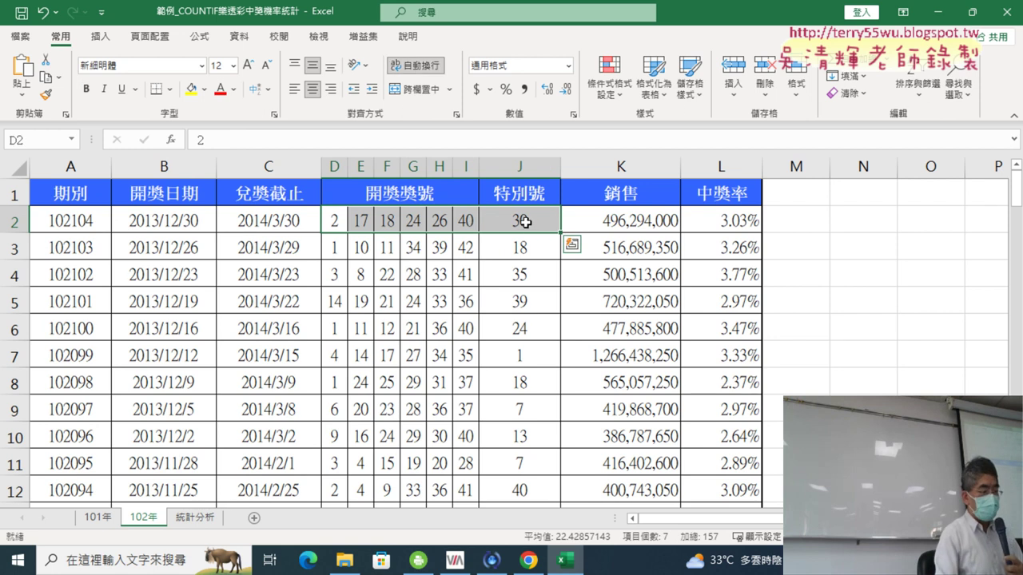
pyautogui.hotkey('ctrl', 'shift', 'Down')
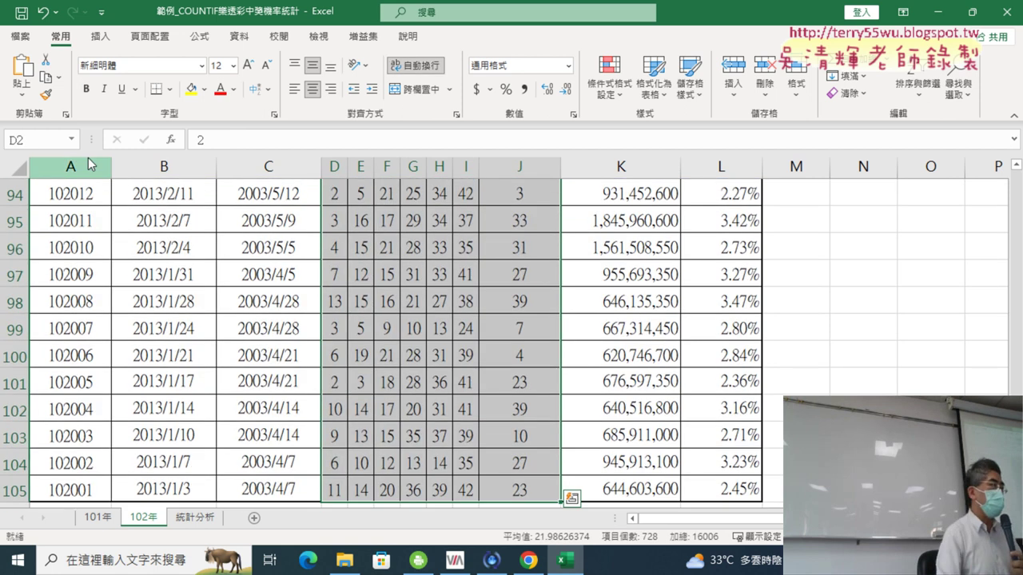
pyautogui.click(64, 140)
pyautogui.write('開獎101')
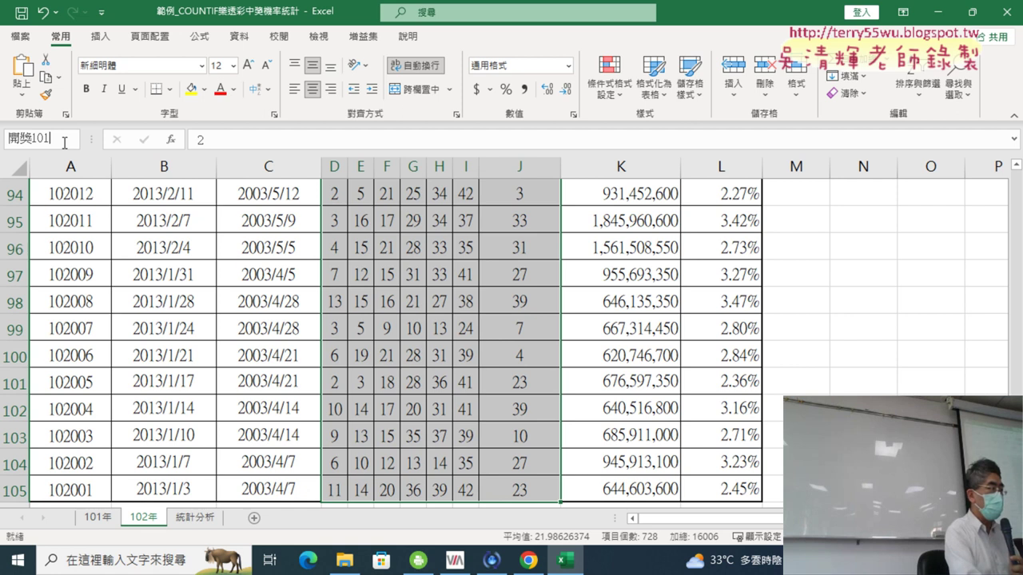
pyautogui.press('BackSpace')
pyautogui.write('2')
pyautogui.press('Return')
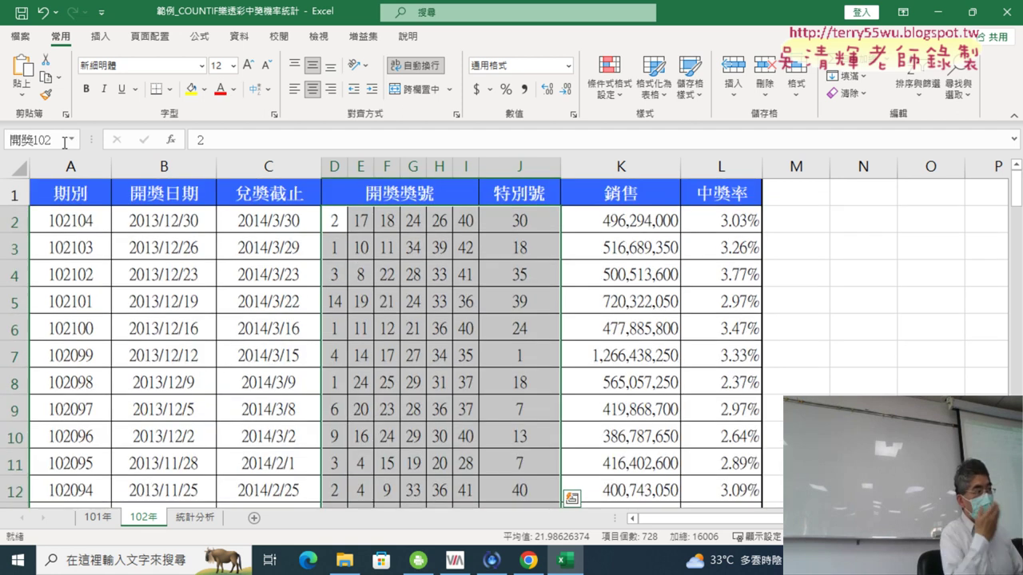
pyautogui.click(195, 518)
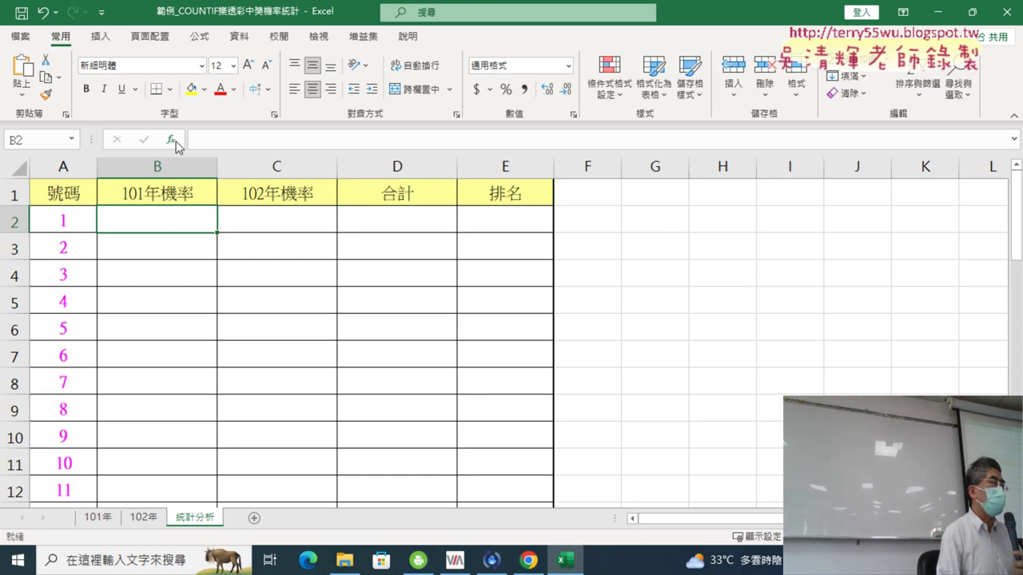
# Step: Start a COUNTIF in B2, using 開獎101 from the F3 names list as its range
pyautogui.click(170, 139)
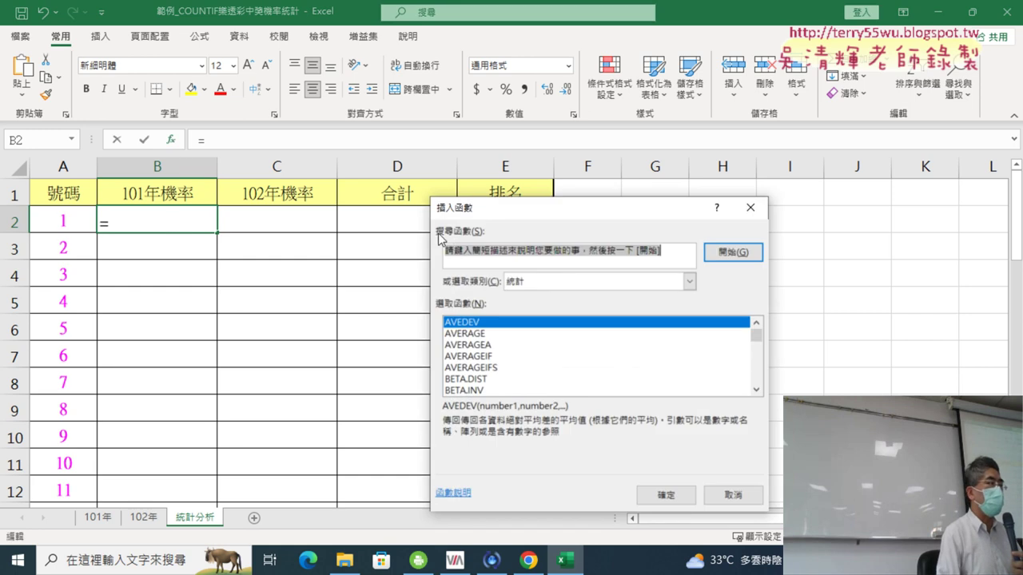
pyautogui.click(757, 391)
pyautogui.click(758, 391)
pyautogui.click(757, 390)
pyautogui.click(758, 391)
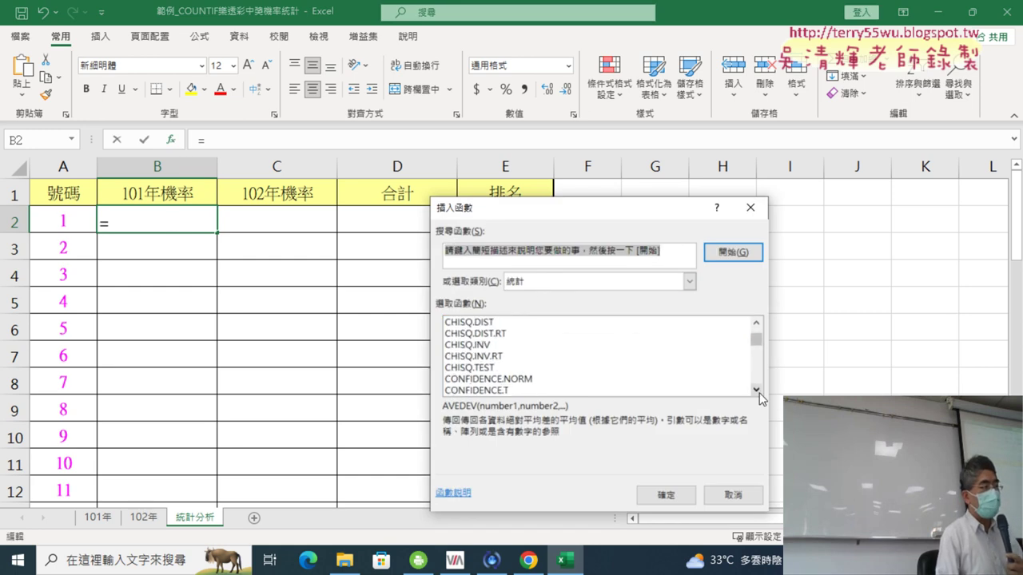
pyautogui.click(756, 390)
pyautogui.click(756, 391)
pyautogui.doubleClick(527, 379)
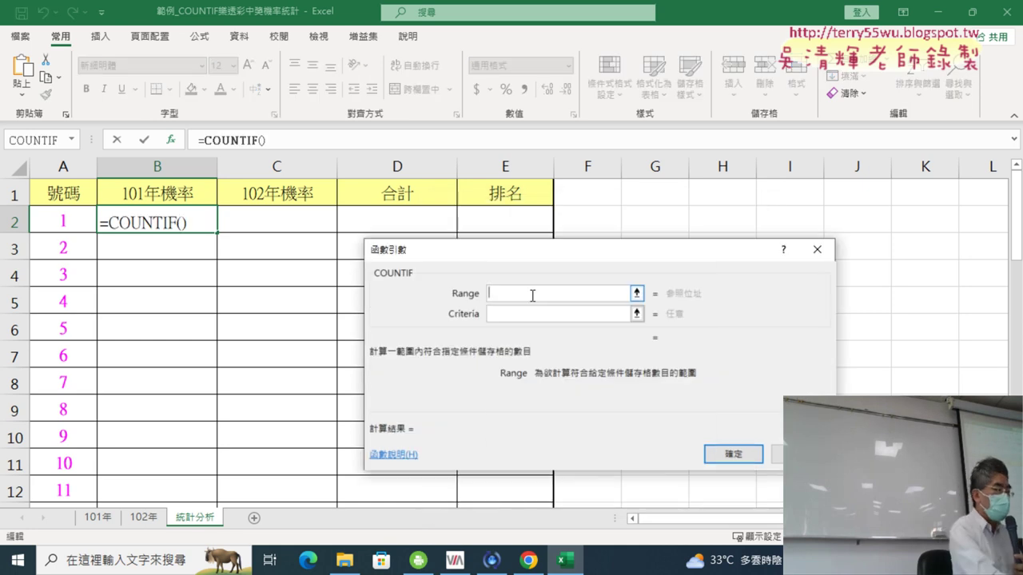
pyautogui.press('F3')
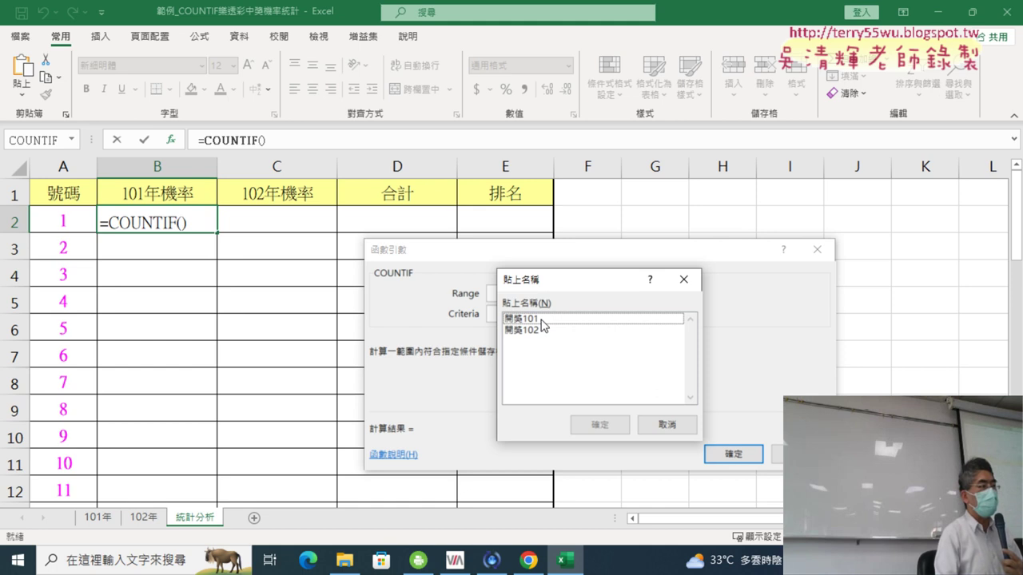
pyautogui.doubleClick(542, 320)
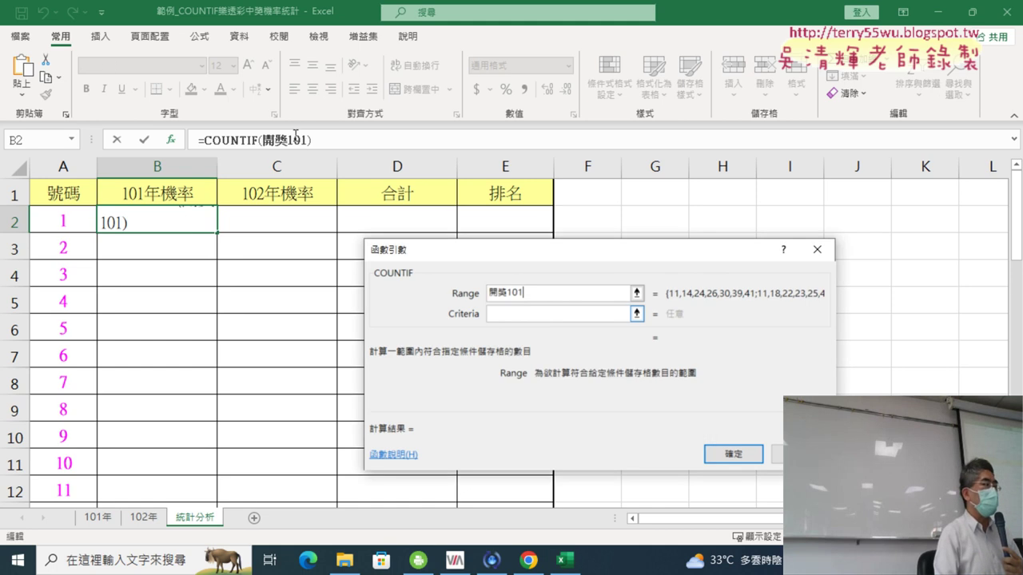
# Step: Set the criteria to A2, confirm =COUNTIF(開獎101,A2), and fill it down column B
pyautogui.click(517, 315)
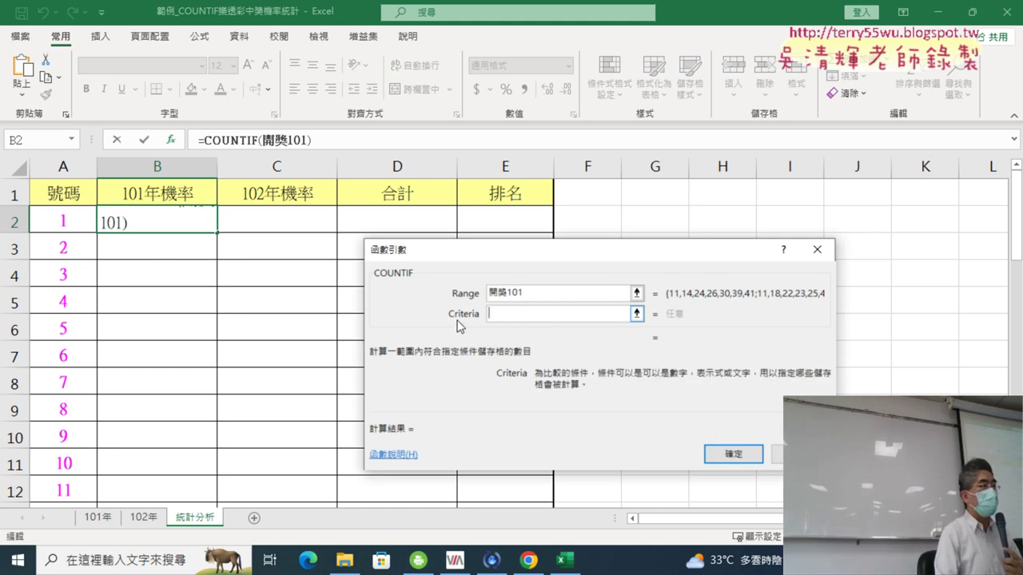
pyautogui.click(69, 220)
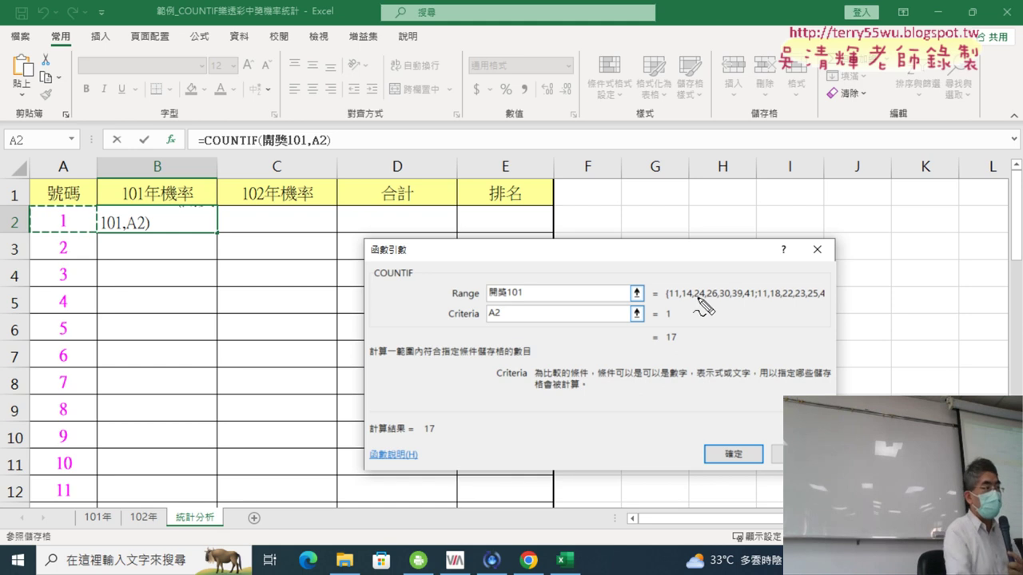
pyautogui.moveTo(452, 301); pyautogui.dragTo(518, 301)
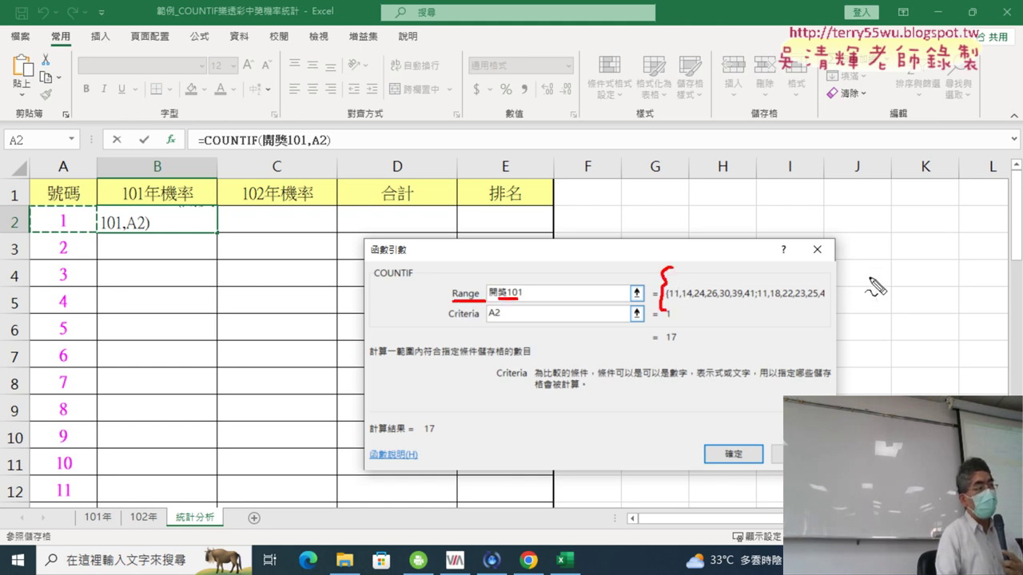
pyautogui.moveTo(848, 260); pyautogui.dragTo(848, 299)
pyautogui.moveTo(668, 300); pyautogui.dragTo(676, 301)
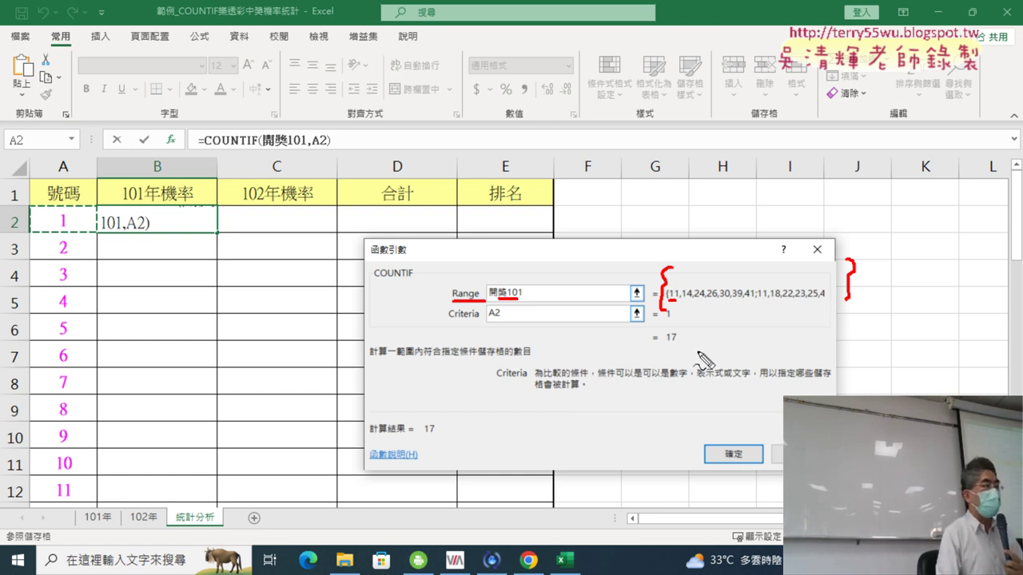
pyautogui.moveTo(687, 350)
pyautogui.mouseDown()
pyautogui.moveTo(661, 331)
pyautogui.moveTo(684, 352)
pyautogui.mouseUp()
pyautogui.moveTo(687, 304); pyautogui.dragTo(819, 303)
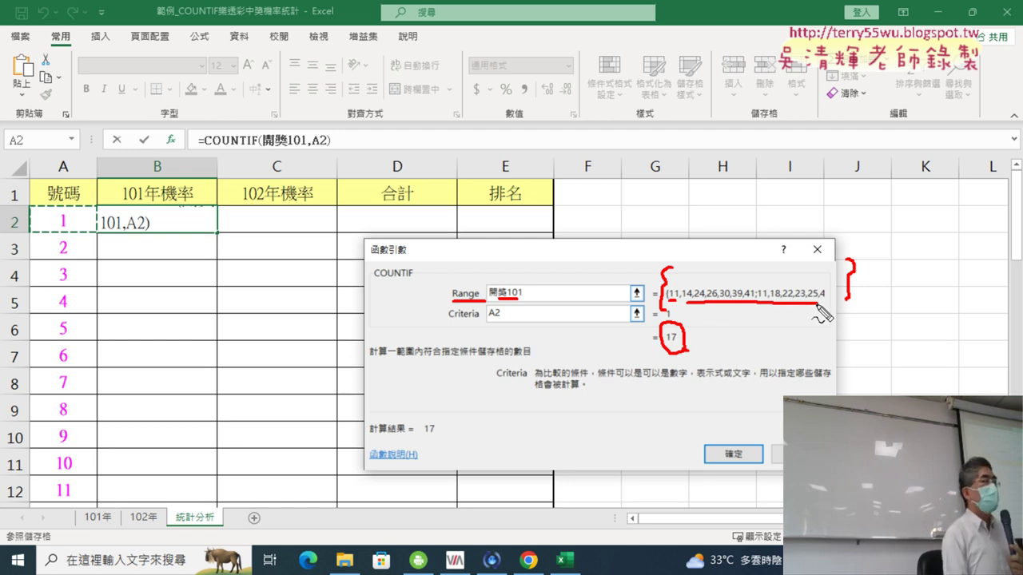
pyautogui.press('Escape')
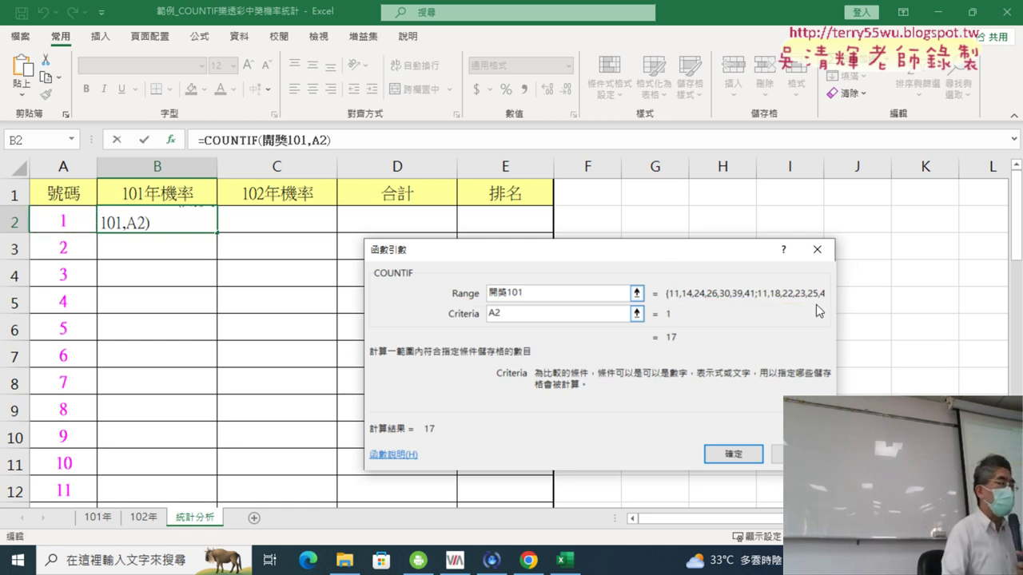
pyautogui.click(732, 460)
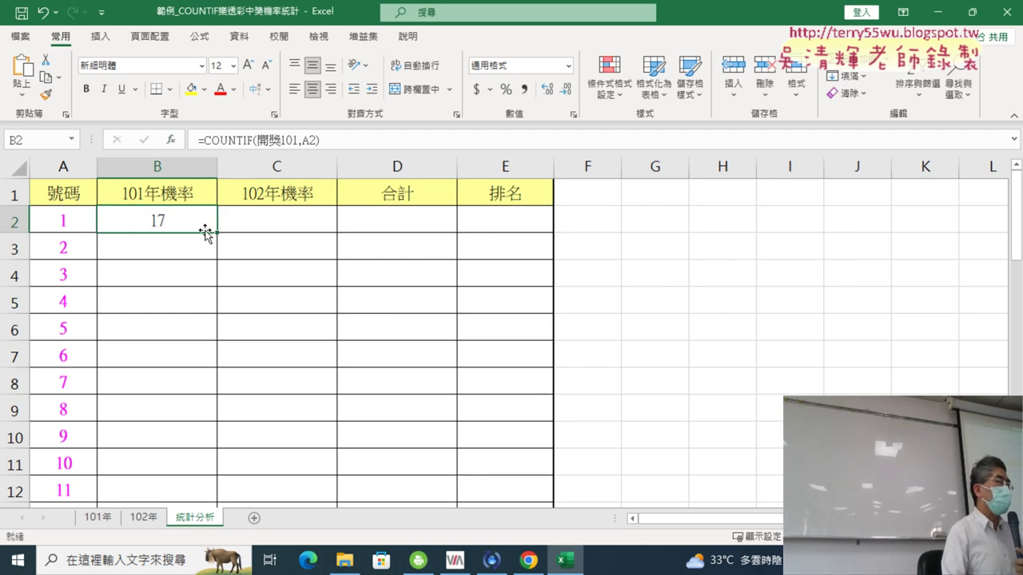
pyautogui.doubleClick(216, 231)
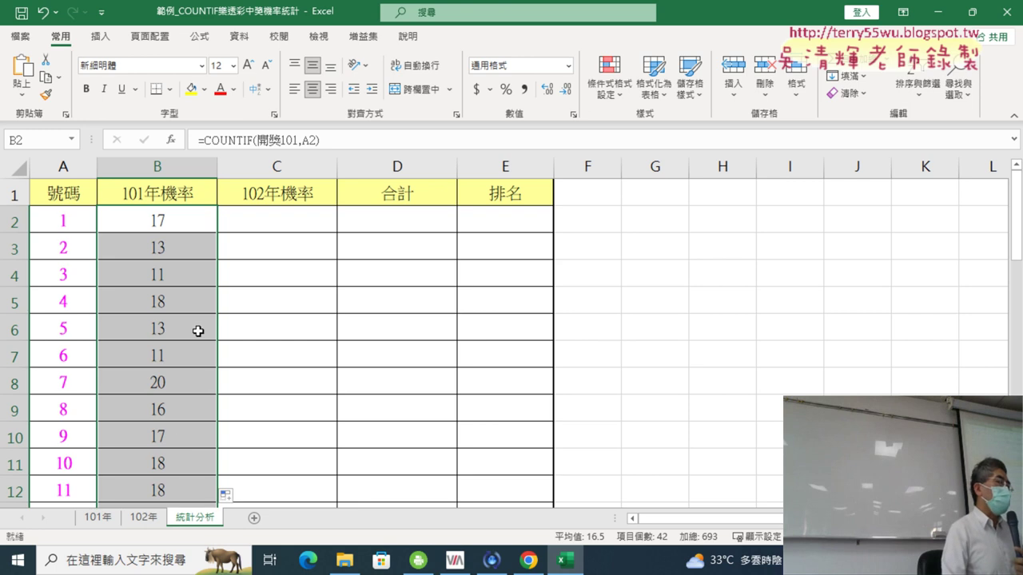
pyautogui.scroll(-1, 198, 331)
pyautogui.scroll(-1, 198, 330)
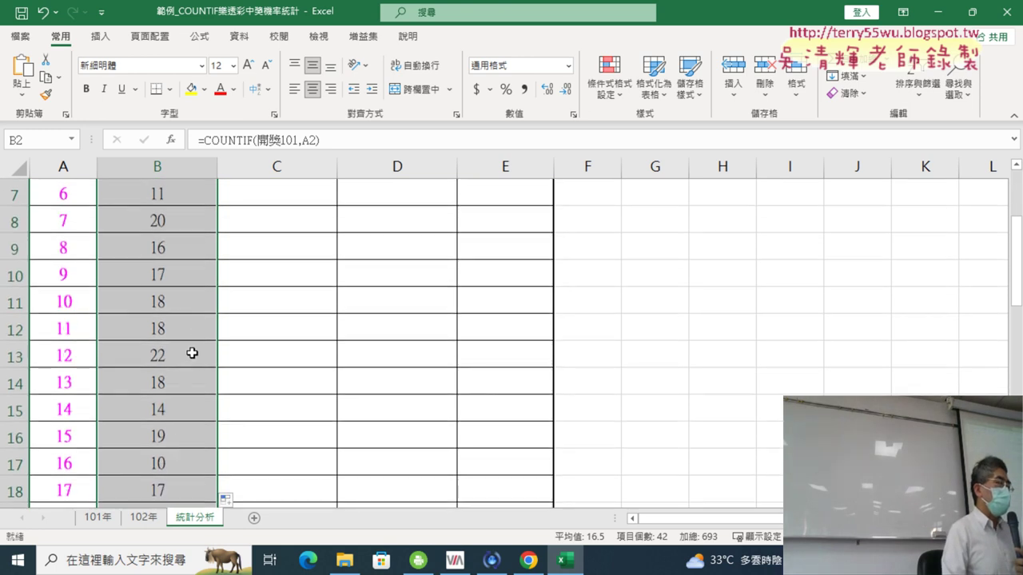
pyautogui.click(192, 354)
pyautogui.scroll(-2, 192, 353)
pyautogui.scroll(-3, 192, 353)
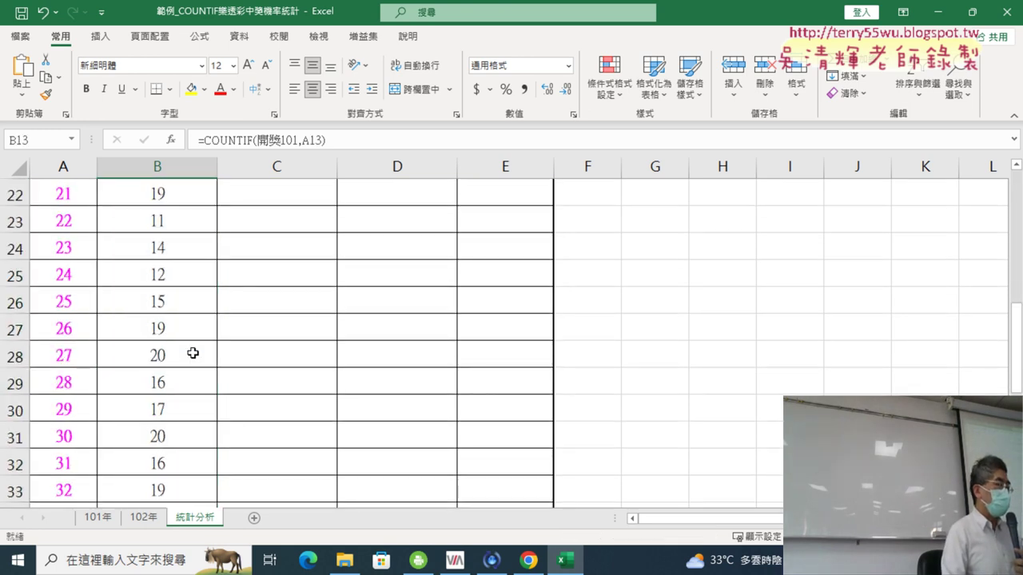
pyautogui.scroll(-3, 192, 353)
pyautogui.scroll(-2, 193, 353)
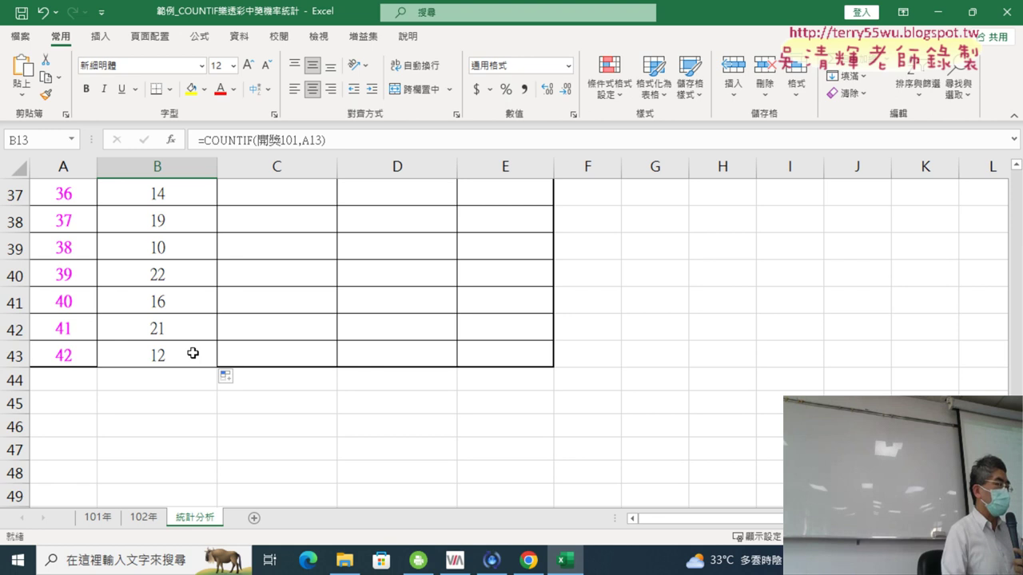
pyautogui.scroll(6, 193, 353)
pyautogui.scroll(3, 196, 352)
pyautogui.scroll(3, 197, 352)
pyautogui.click(198, 220)
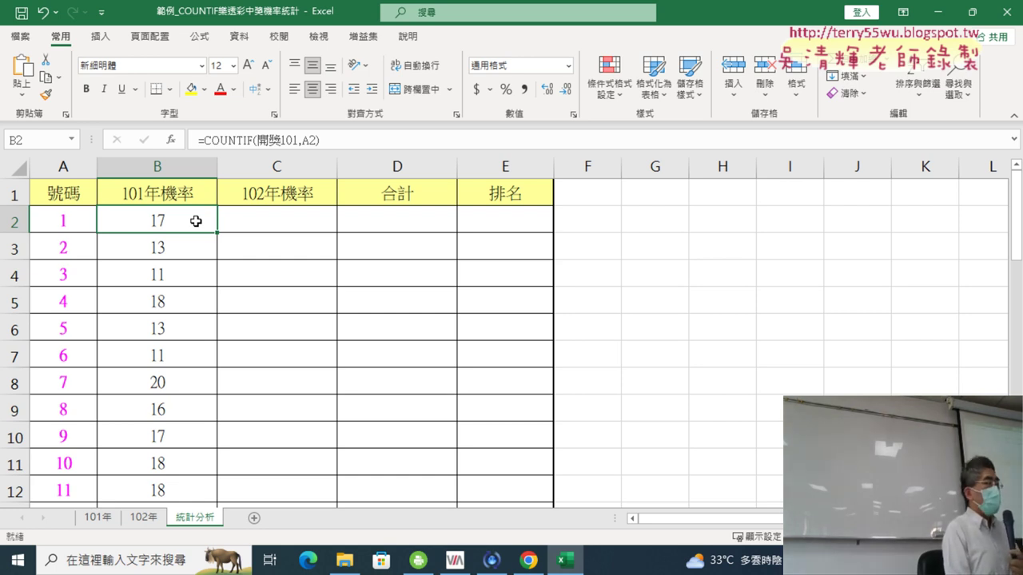
pyautogui.click(228, 145)
pyautogui.click(171, 140)
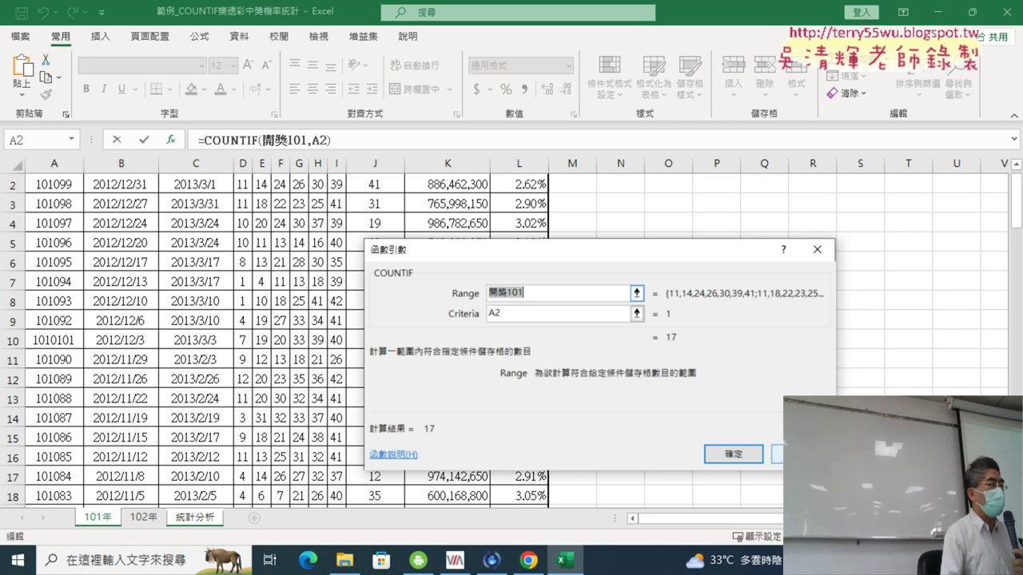
pyautogui.click(799, 454)
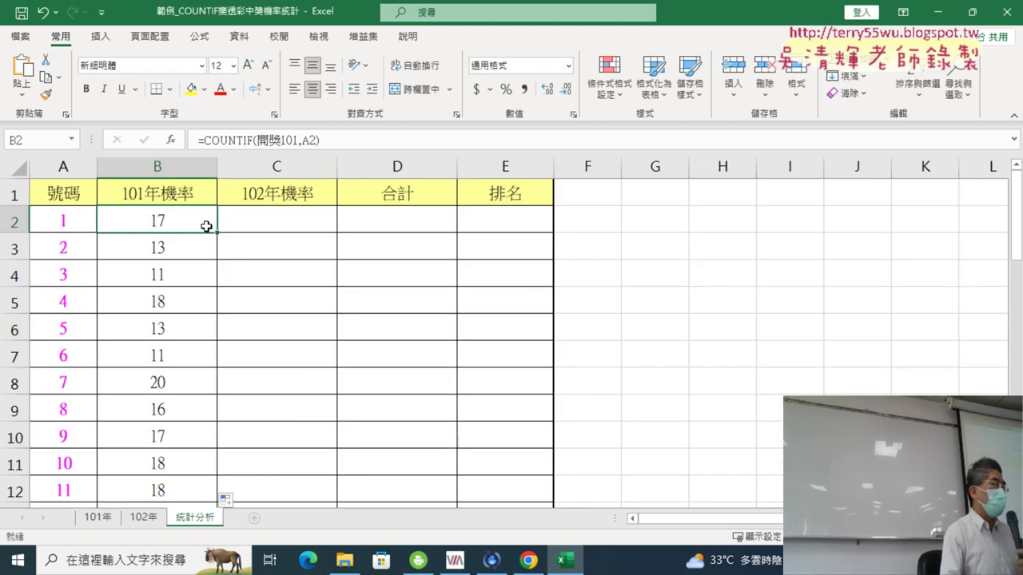
pyautogui.click(337, 139)
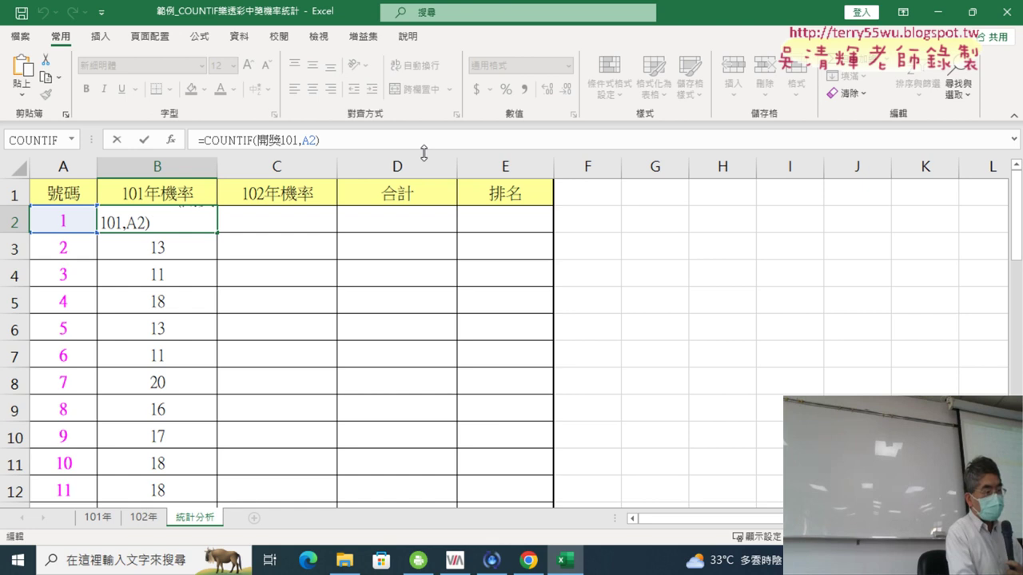
pyautogui.write('/')
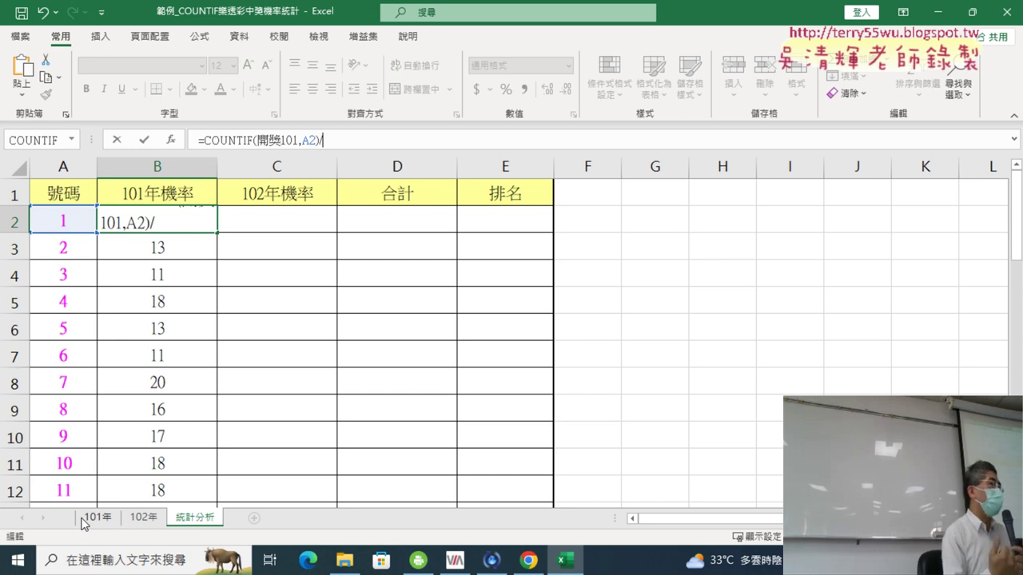
pyautogui.write('693')
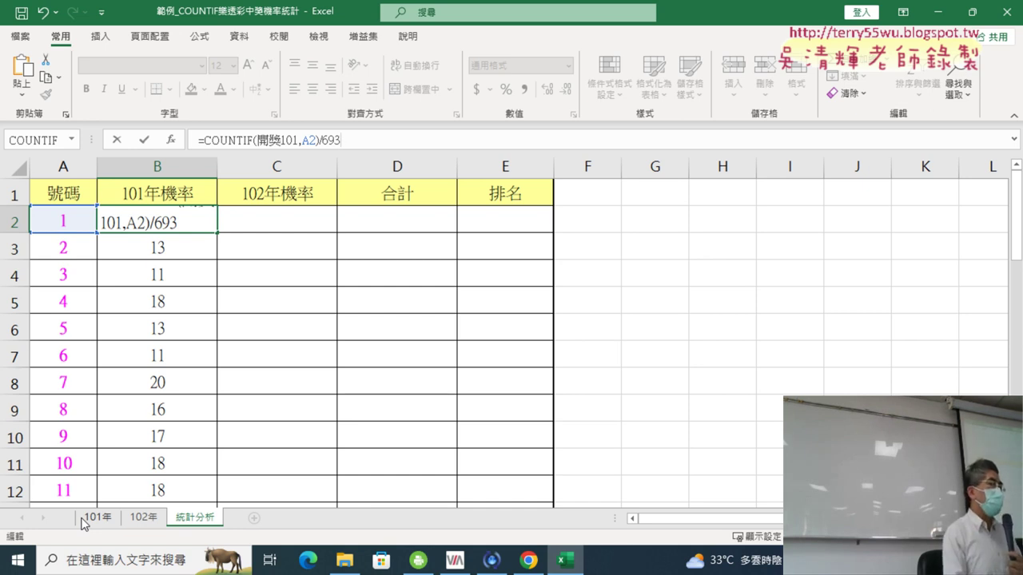
pyautogui.press('BackSpace')
pyautogui.press('BackSpace')
pyautogui.press('BackSpace')
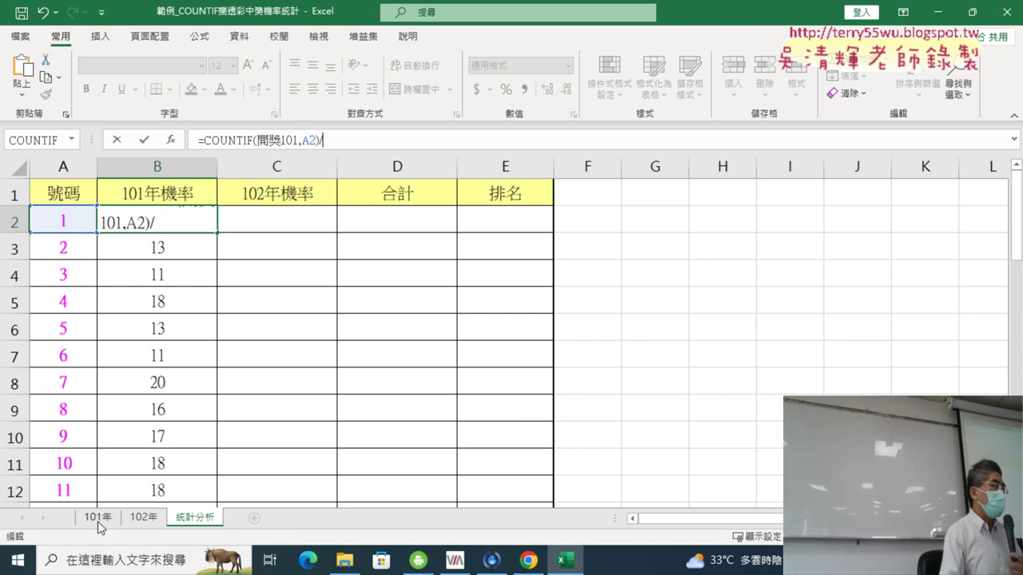
pyautogui.click(99, 520)
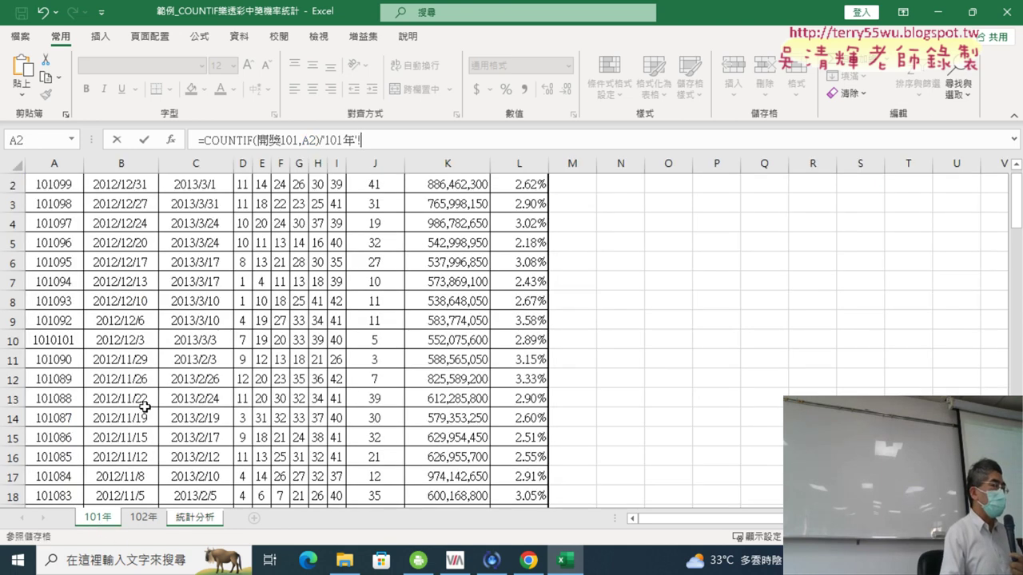
pyautogui.click(194, 520)
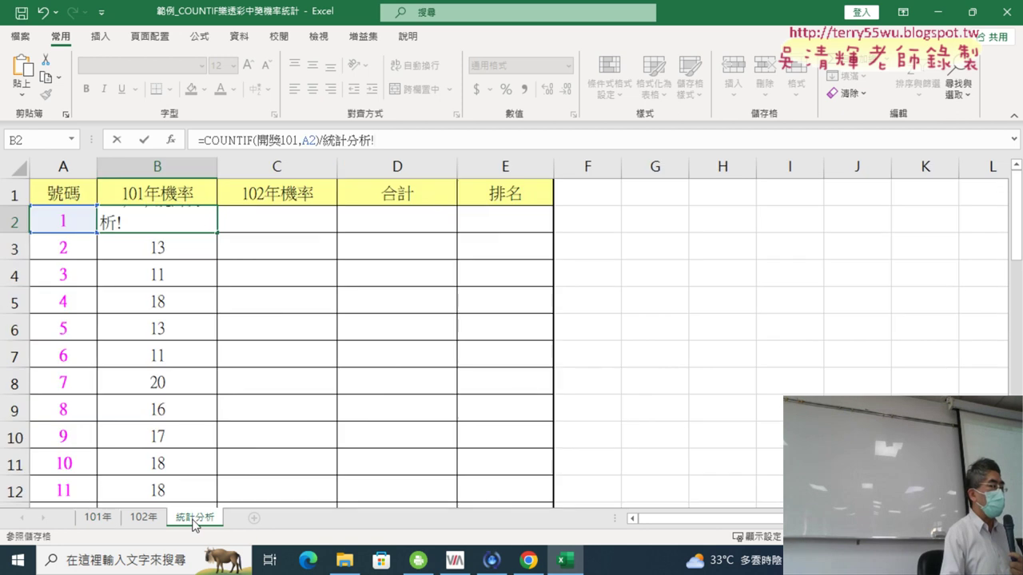
pyautogui.click(116, 140)
pyautogui.click(578, 228)
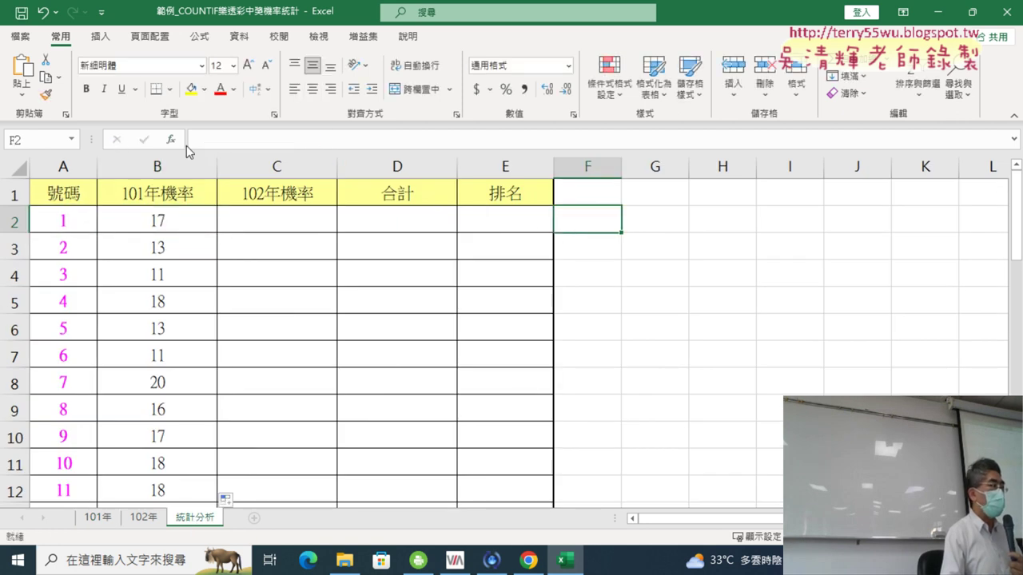
pyautogui.click(170, 139)
pyautogui.click(756, 390)
pyautogui.click(756, 390)
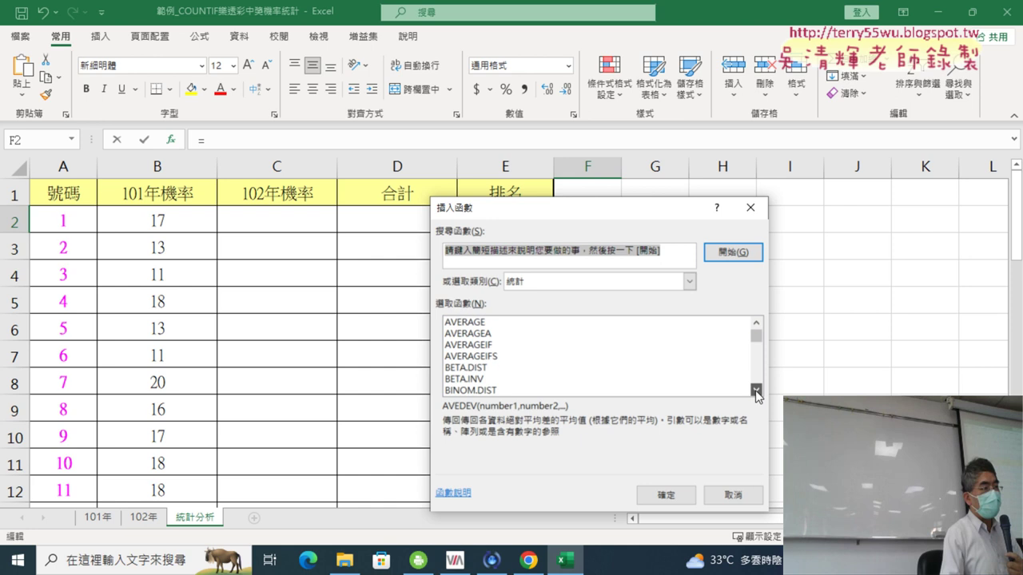
pyautogui.click(756, 390)
pyautogui.click(755, 389)
pyautogui.click(756, 390)
pyautogui.click(756, 390)
pyautogui.click(755, 390)
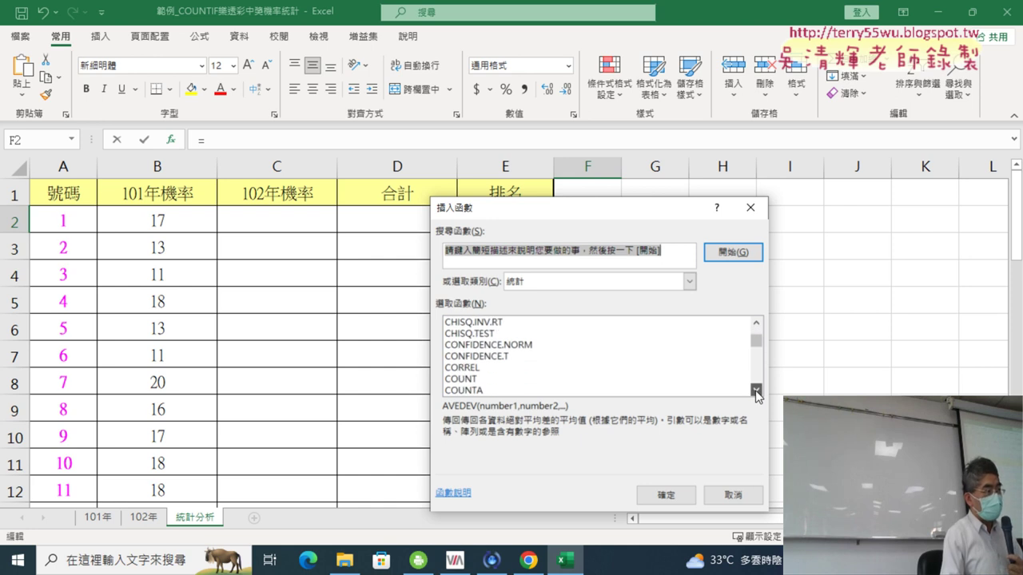
pyautogui.click(755, 390)
pyautogui.click(500, 367)
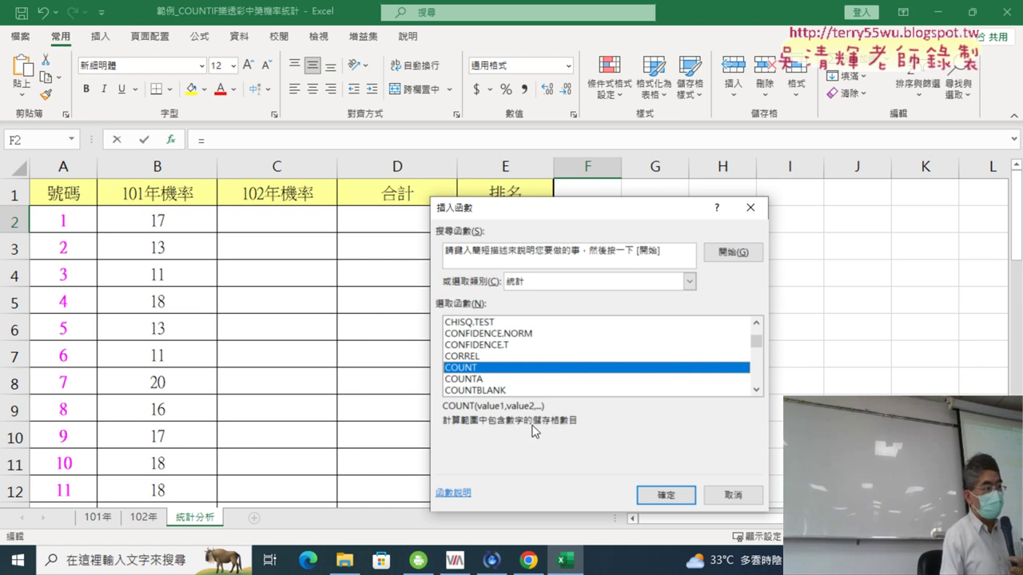
pyautogui.click(660, 496)
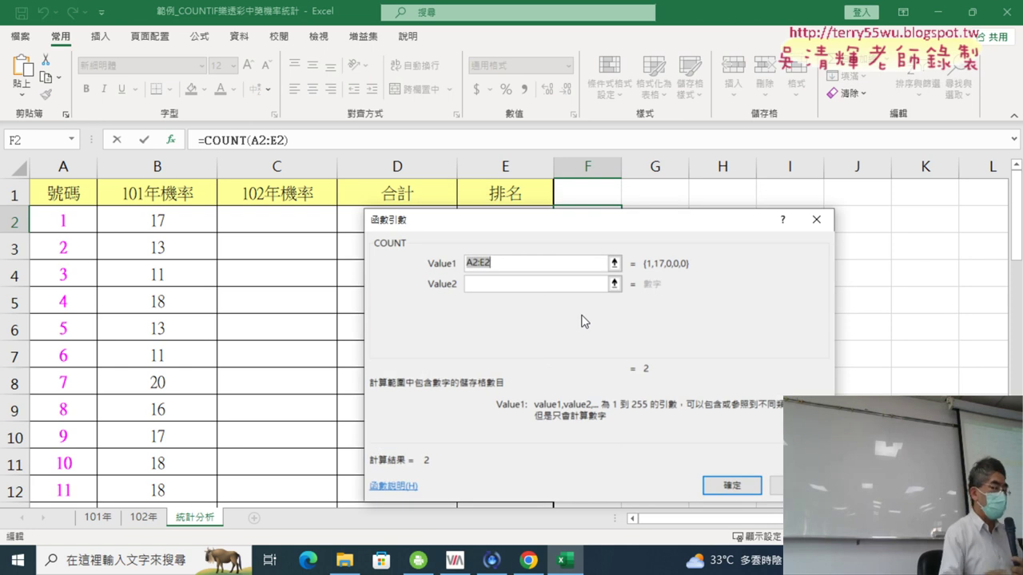
pyautogui.press('BackSpace')
pyautogui.press('F3')
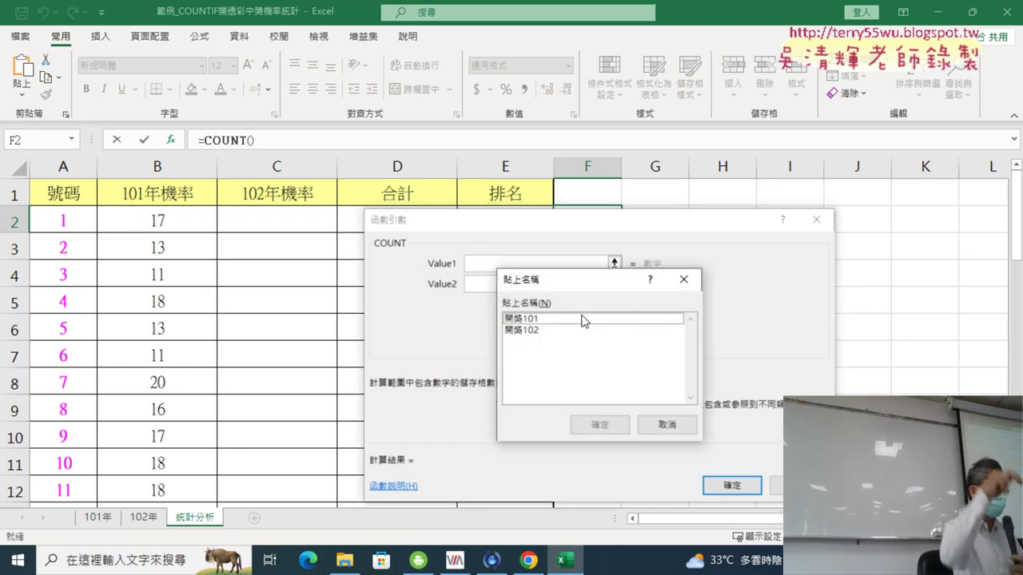
pyautogui.click(566, 319)
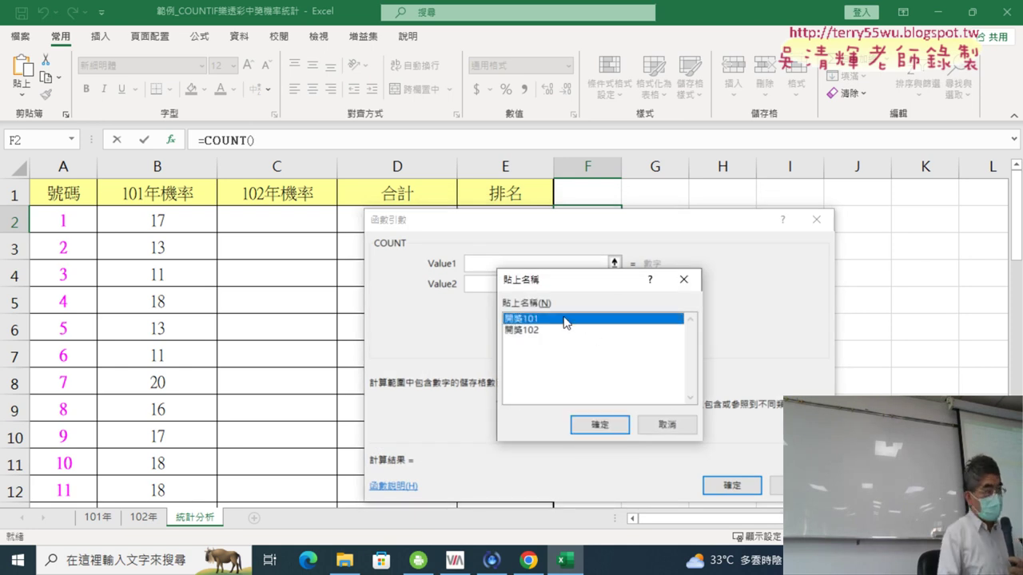
pyautogui.click(601, 425)
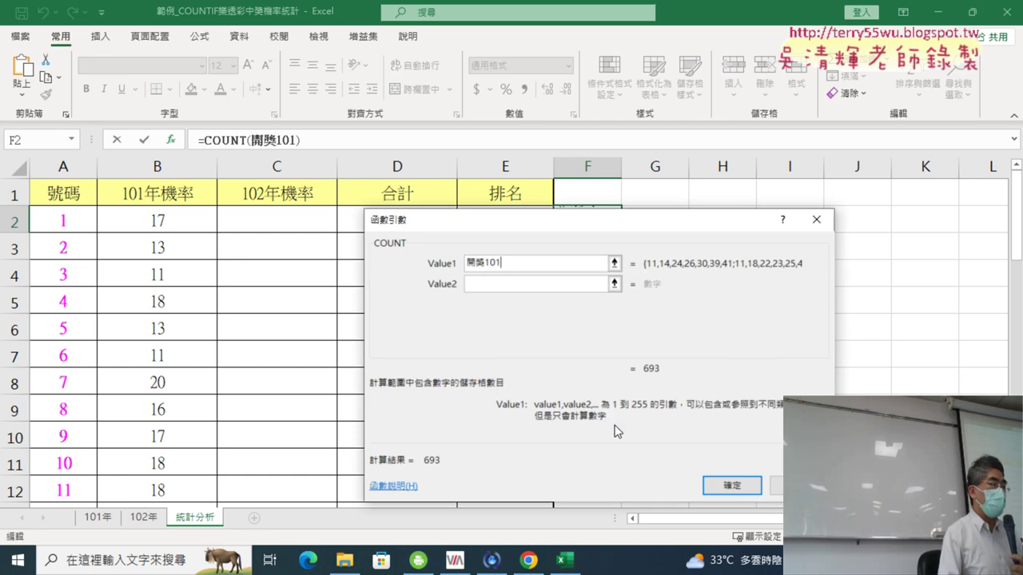
pyautogui.click(739, 484)
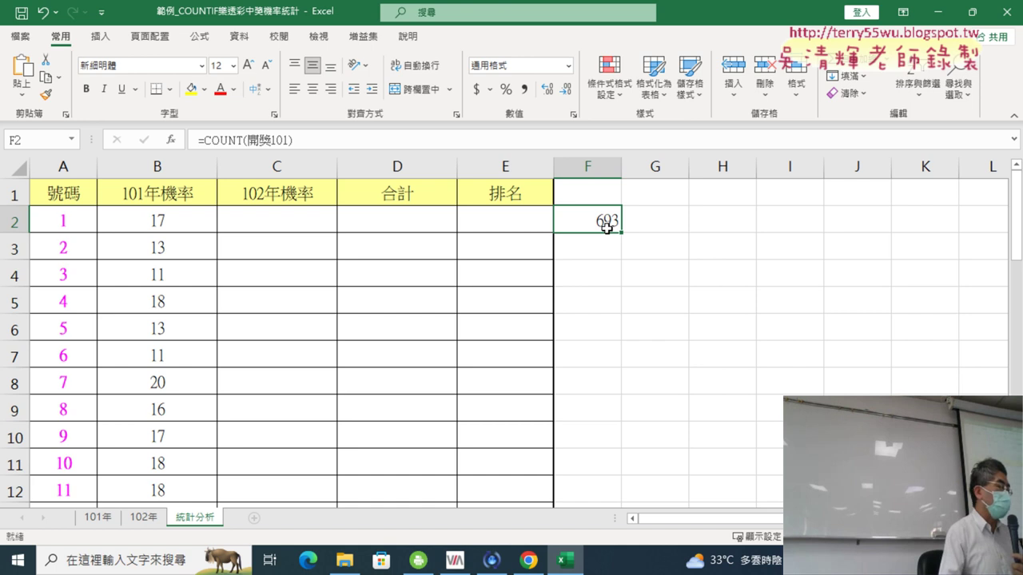
pyautogui.press('Delete')
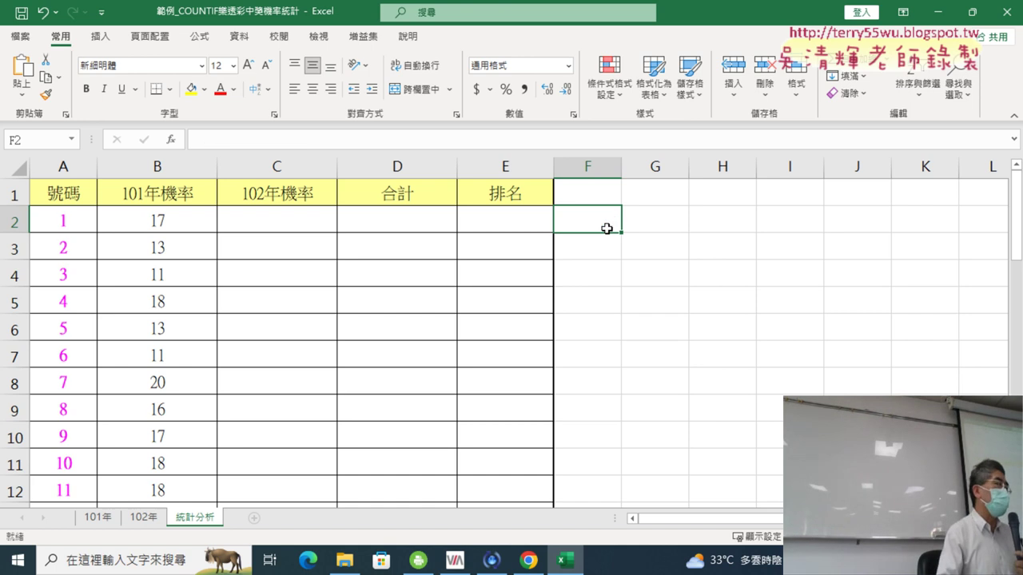
# Step: Change B2 to =COUNTIF(開獎101,A2)/COUNT(開獎101) and fill it down column B
pyautogui.click(152, 225)
pyautogui.write('=COUNTIF(開獎101,A2')
pyautogui.click(340, 142)
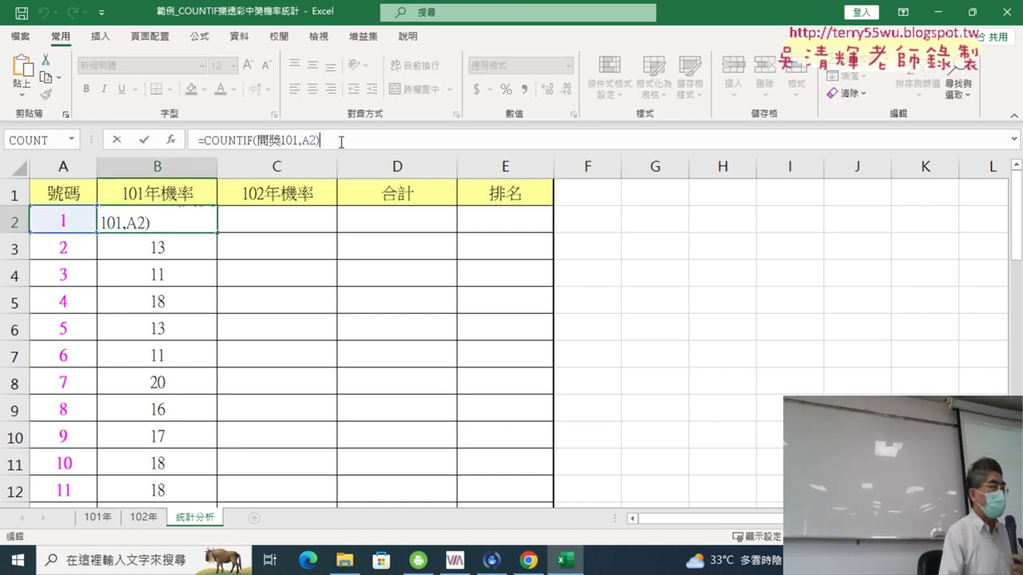
pyautogui.write('/')
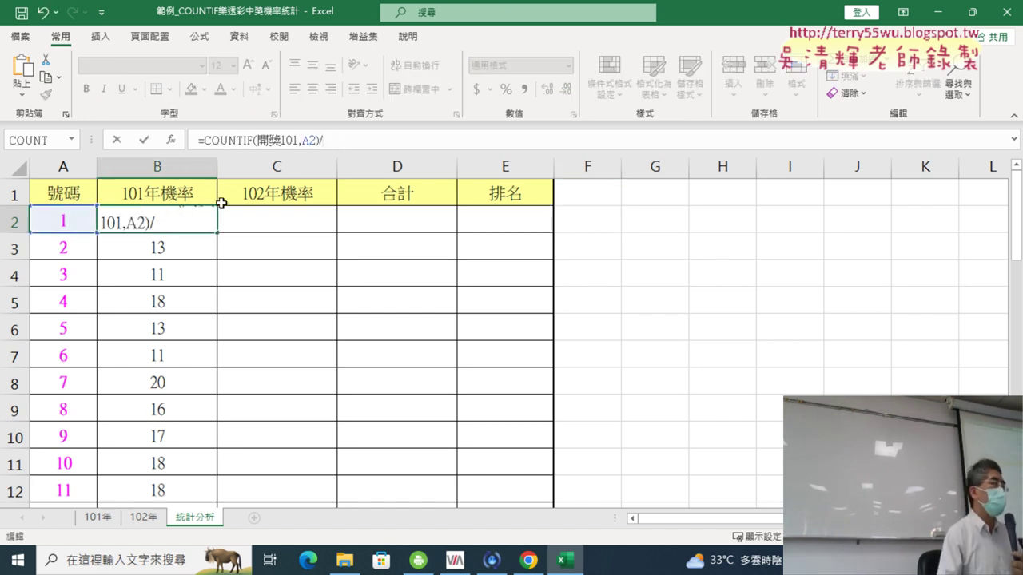
pyautogui.moveTo(204, 140); pyautogui.dragTo(298, 141)
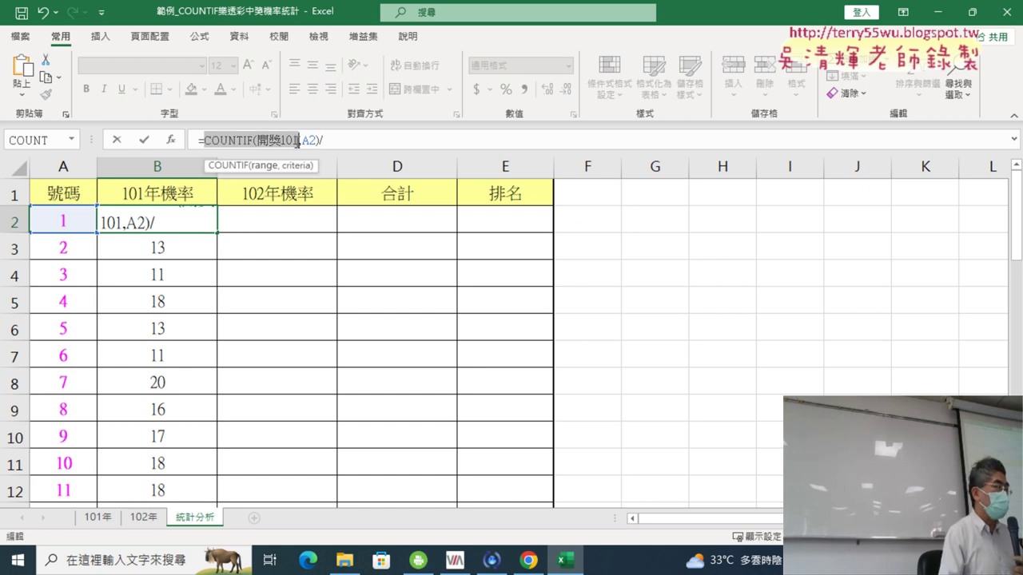
pyautogui.click(368, 140)
pyautogui.write('COUNTIF(開獎101')
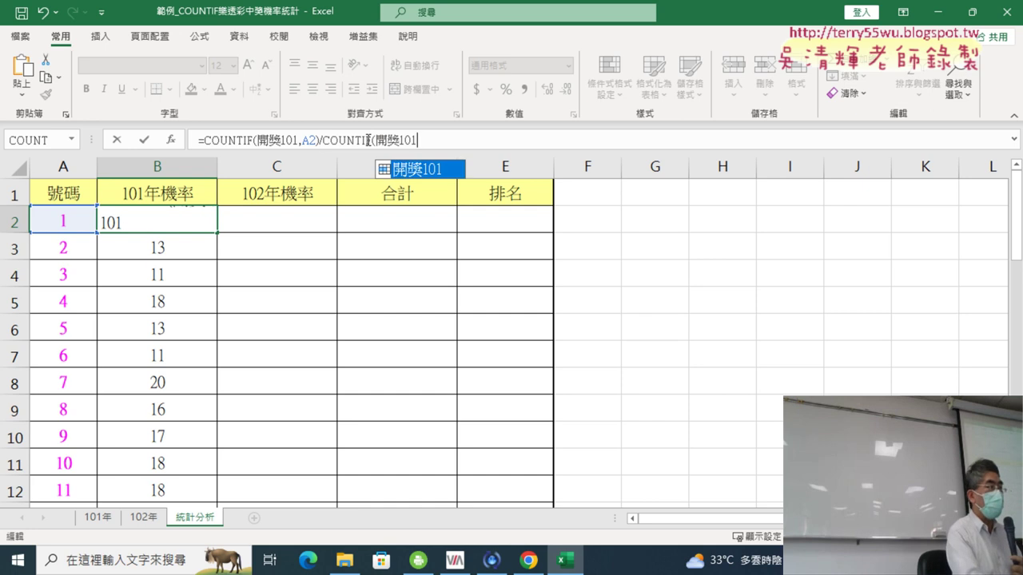
pyautogui.click(363, 140)
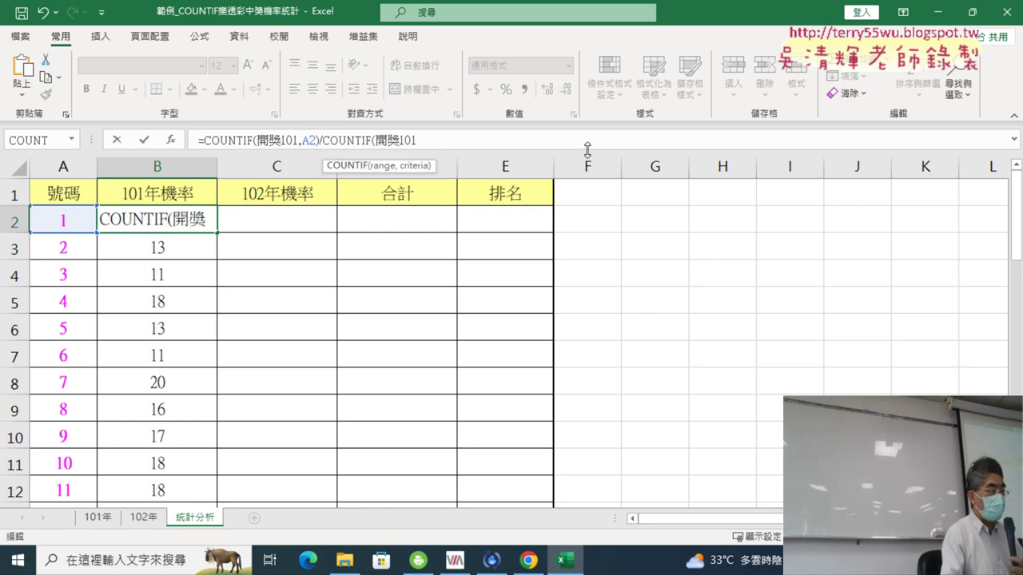
pyautogui.press('Delete')
pyautogui.press('Delete')
pyautogui.press('Right')
pyautogui.press('Right')
pyautogui.press('Right')
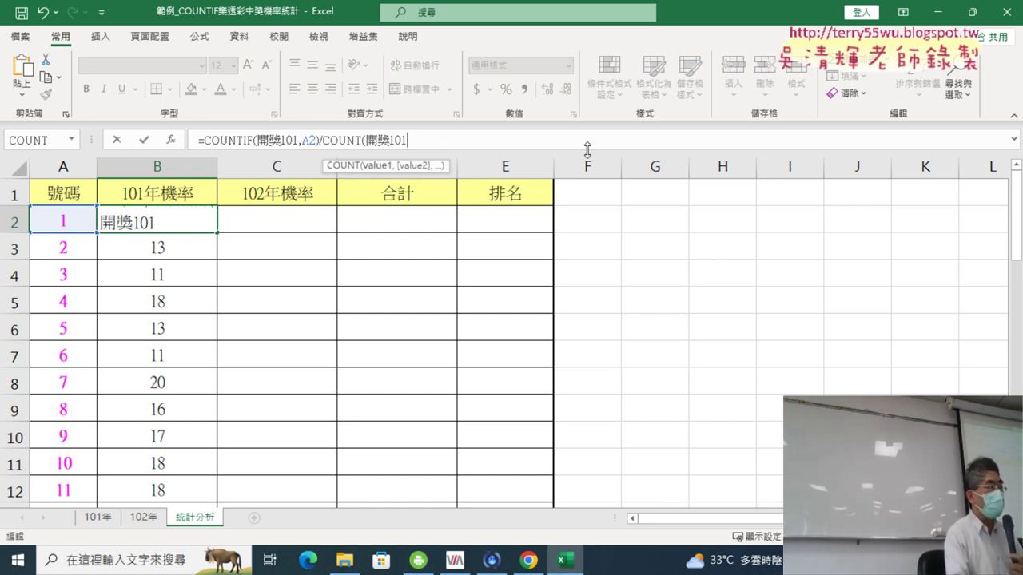
pyautogui.write(')')
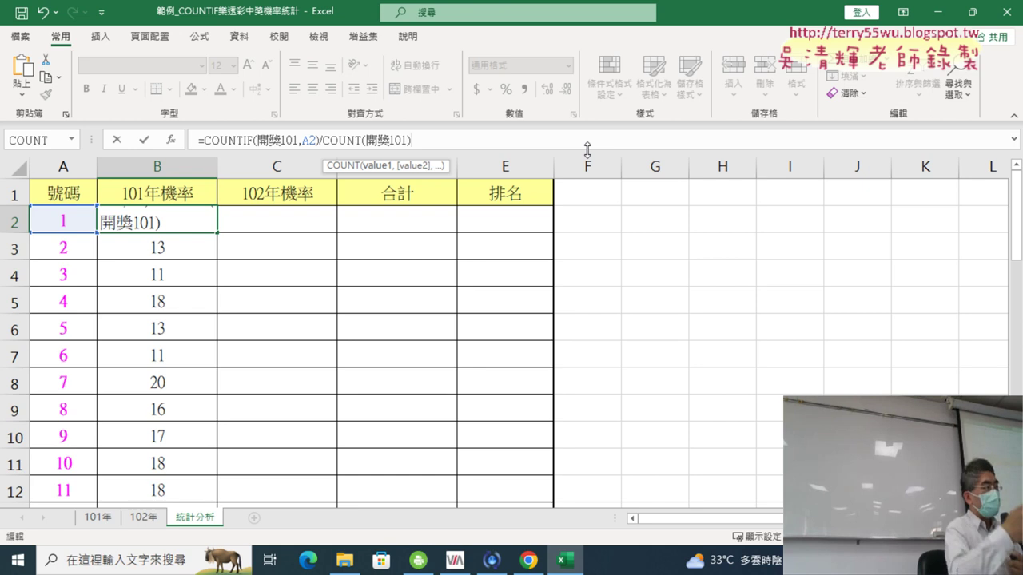
pyautogui.click(145, 140)
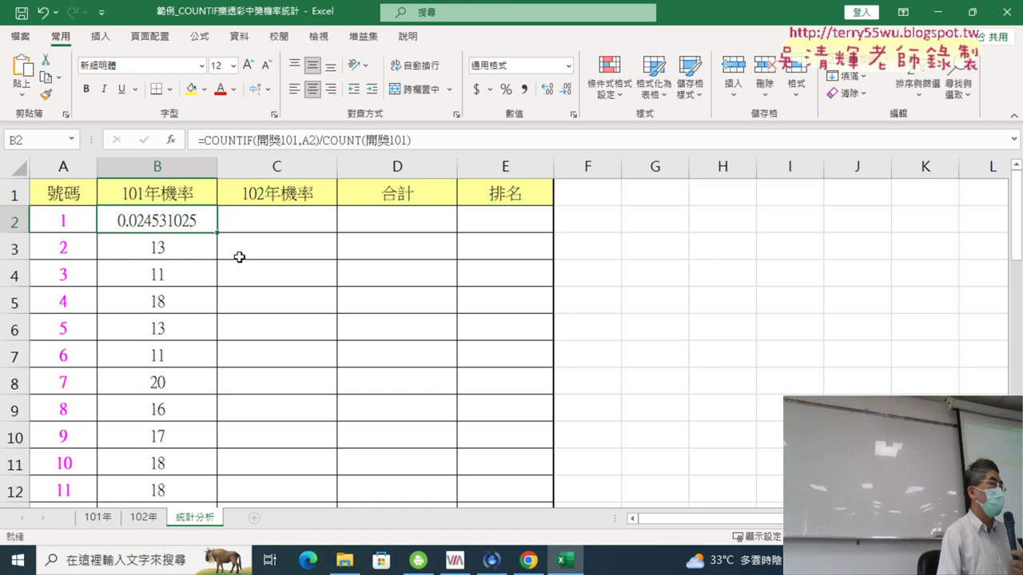
pyautogui.doubleClick(218, 234)
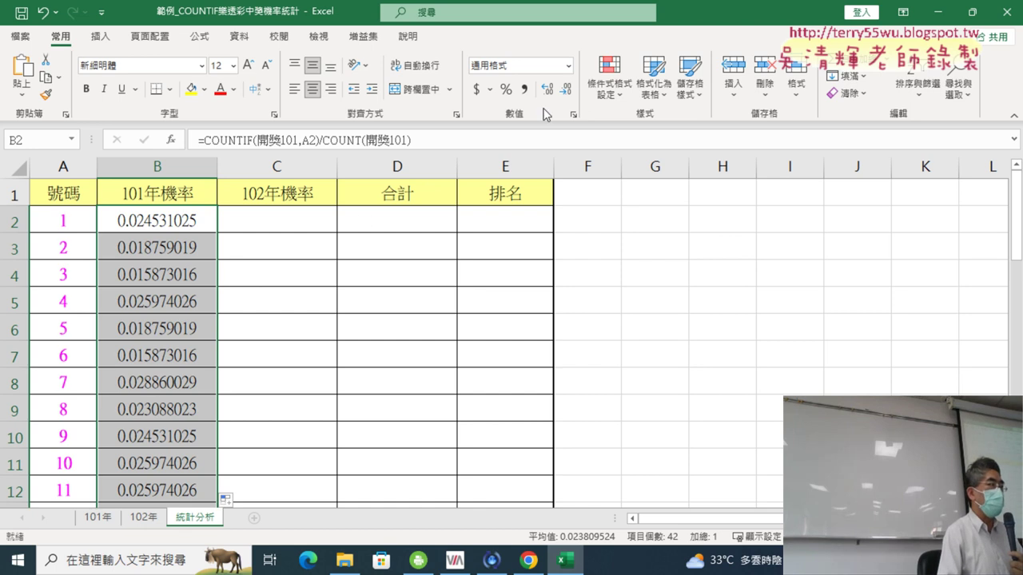
# Step: Decrease decimals on column B so the rates show four places, e.g. 0.0245
pyautogui.click(566, 89)
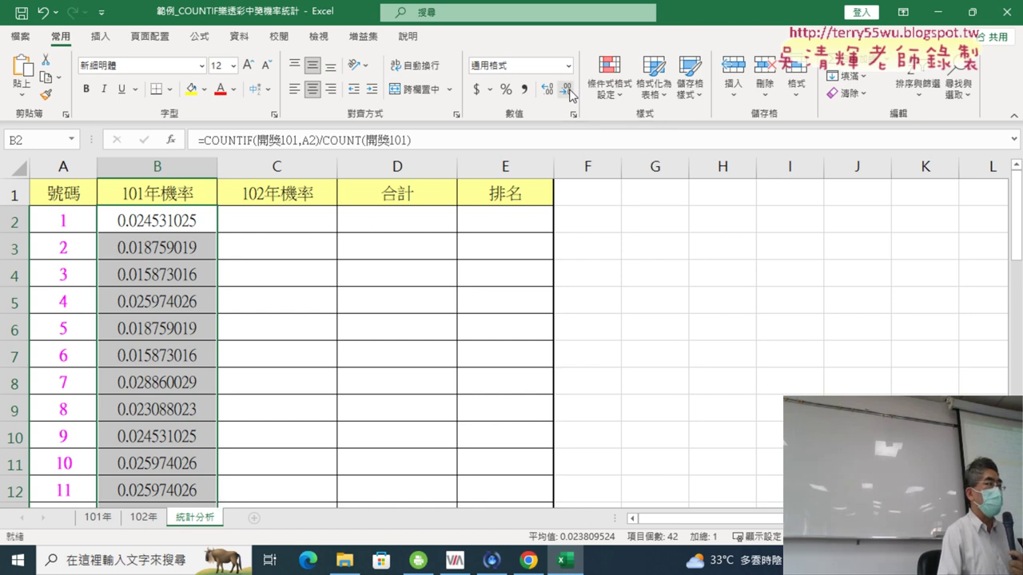
pyautogui.click(566, 89)
pyautogui.click(568, 91)
pyautogui.click(568, 90)
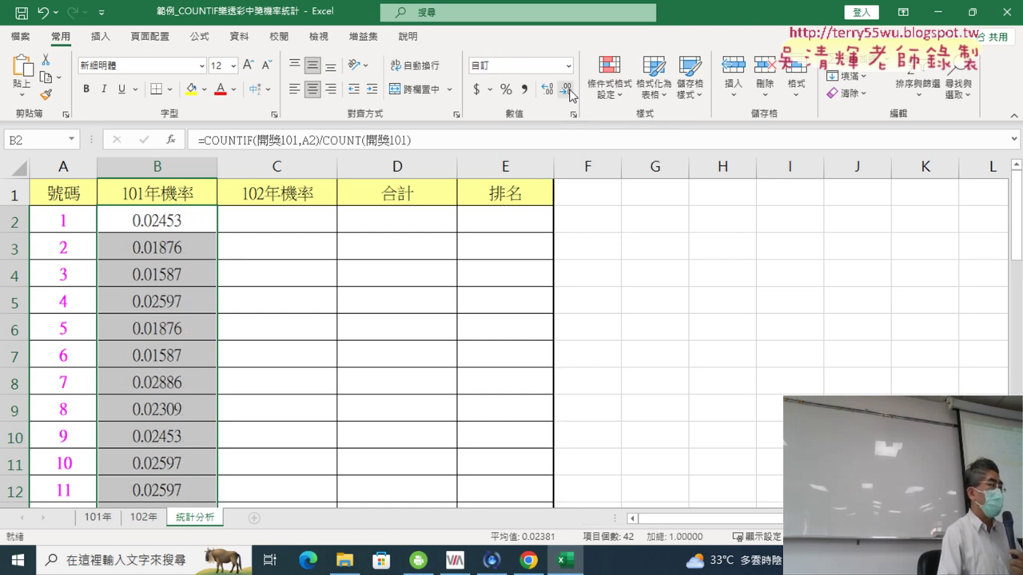
pyautogui.click(568, 91)
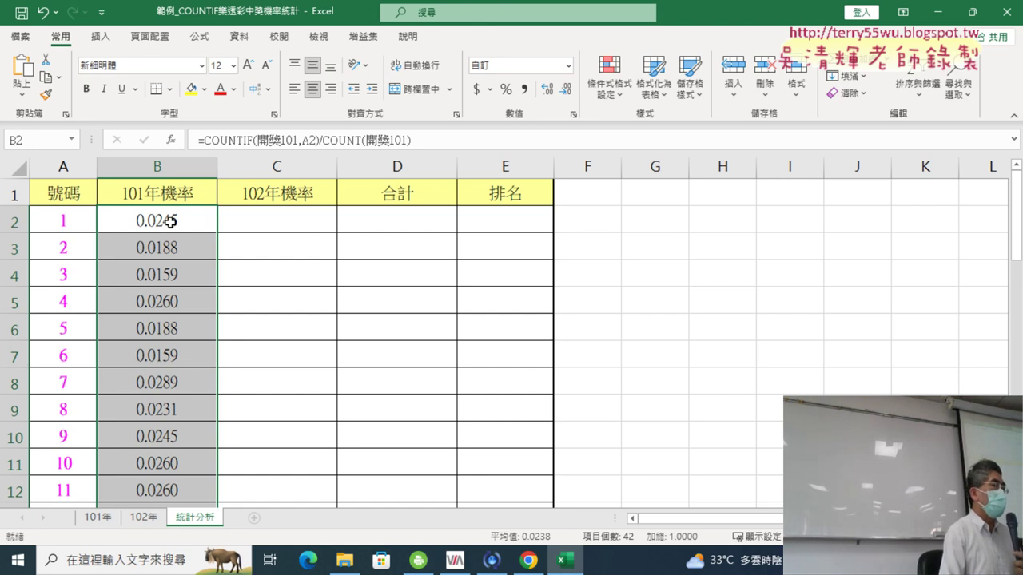
# Step: Open Format Cells for the rate cells and choose the fractions-over-100 format
pyautogui.rightClick(170, 220)
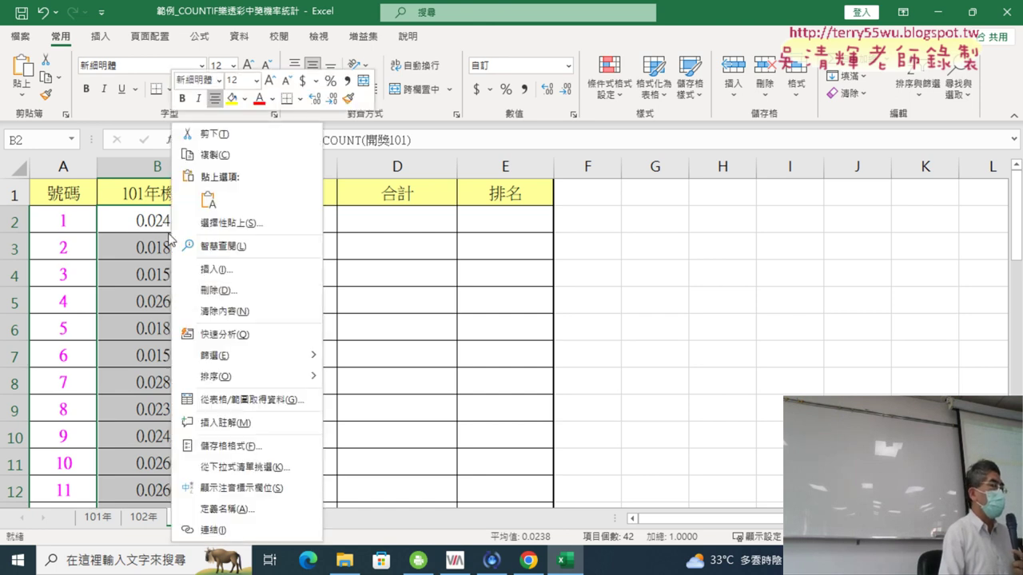
pyautogui.click(248, 449)
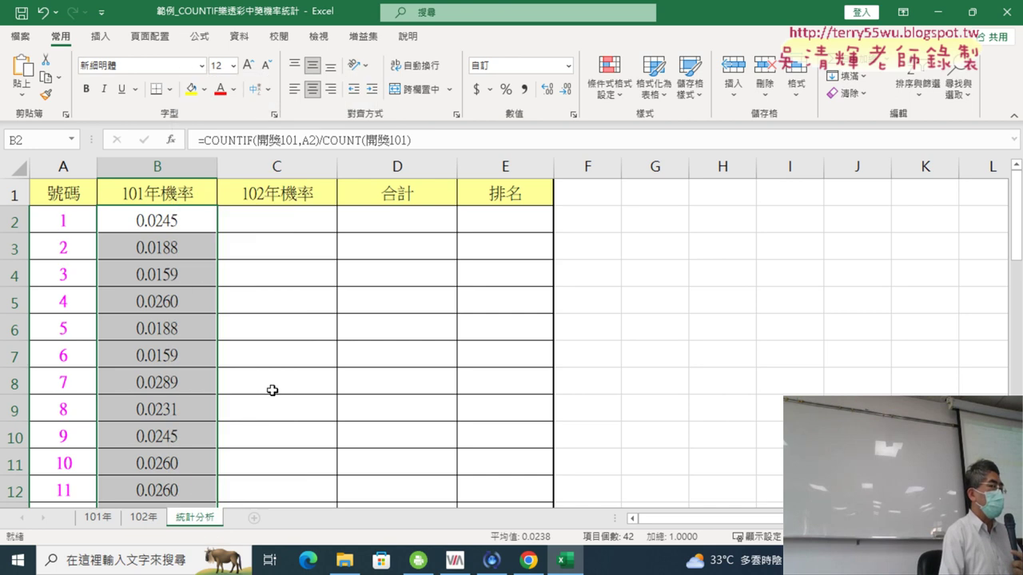
pyautogui.moveTo(331, 140); pyautogui.dragTo(586, 100)
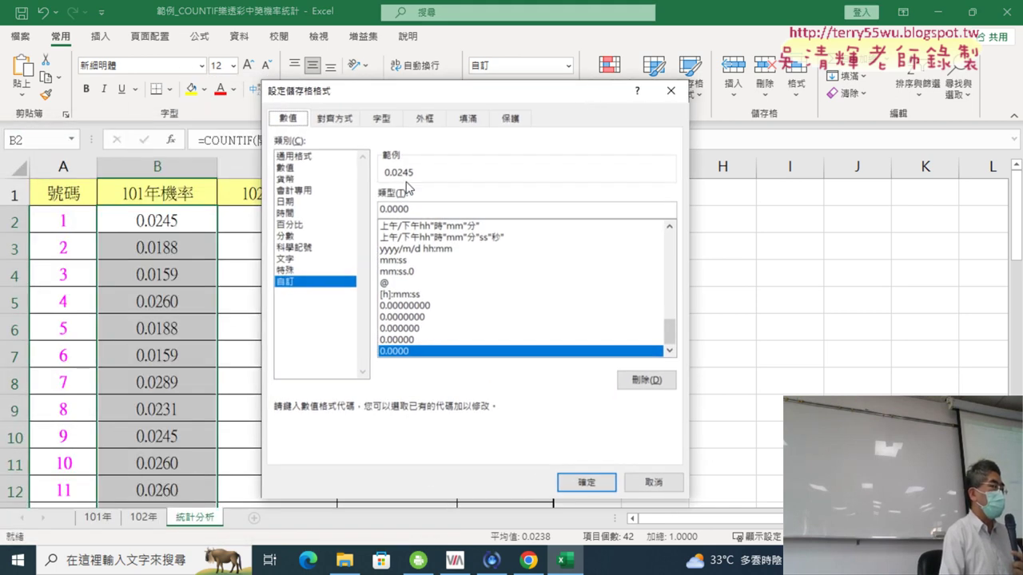
pyautogui.click(286, 237)
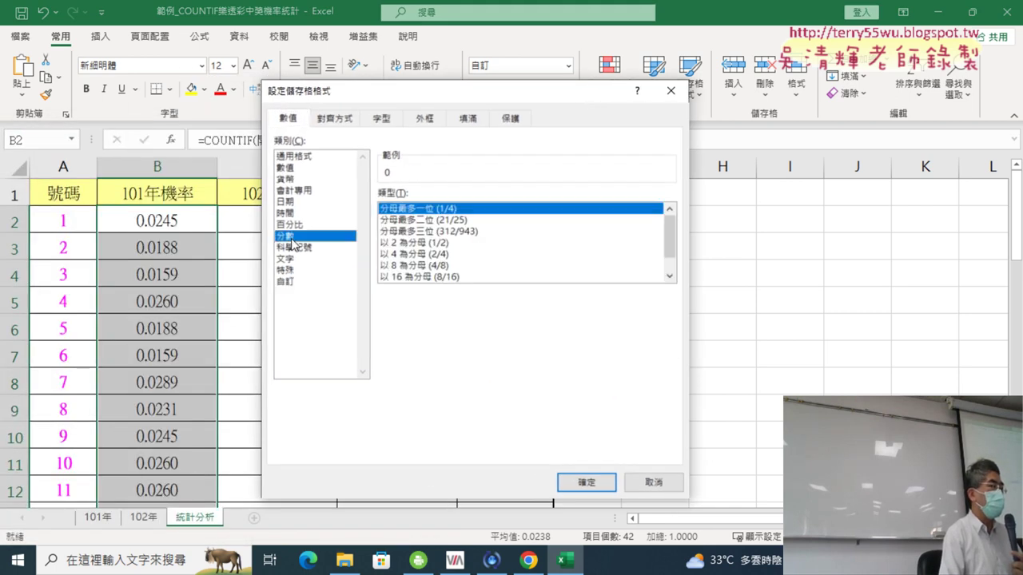
pyautogui.scroll(-1, 666, 275)
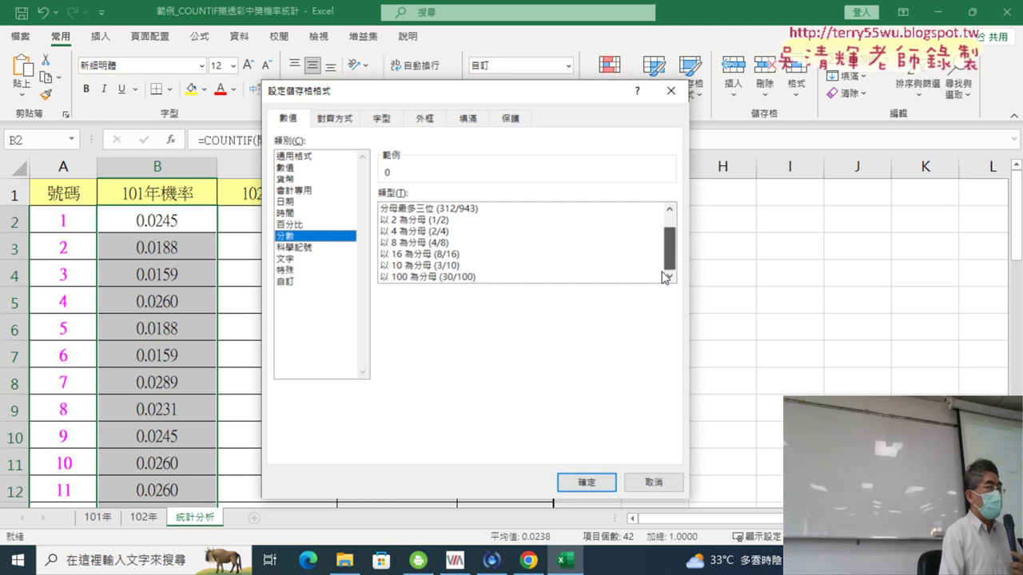
pyautogui.click(409, 277)
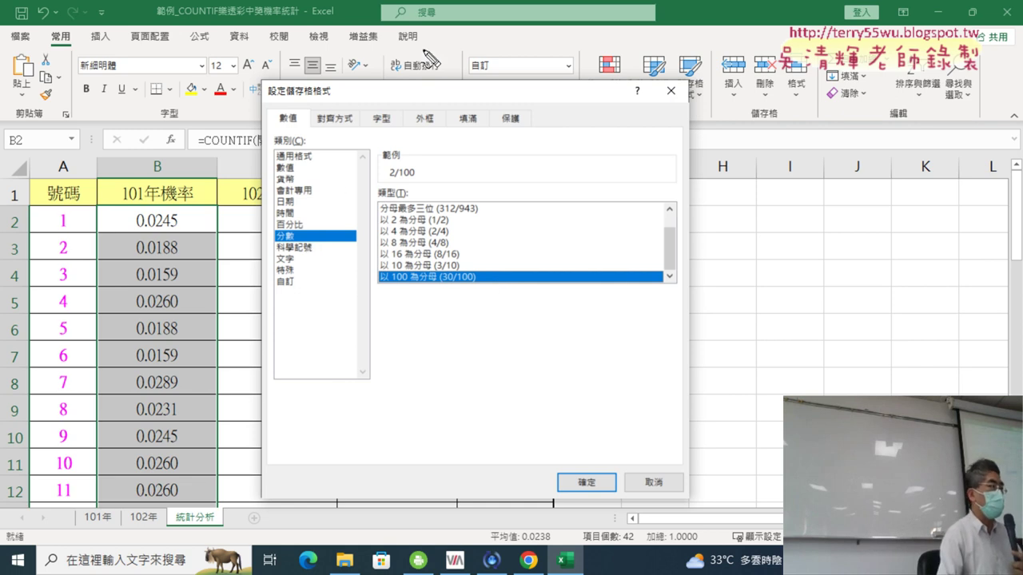
pyautogui.moveTo(295, 102); pyautogui.dragTo(334, 99)
pyautogui.moveTo(273, 253); pyautogui.dragTo(294, 252)
pyautogui.moveTo(477, 290)
pyautogui.mouseDown()
pyautogui.moveTo(439, 292)
pyautogui.moveTo(447, 276)
pyautogui.moveTo(490, 281)
pyautogui.mouseUp()
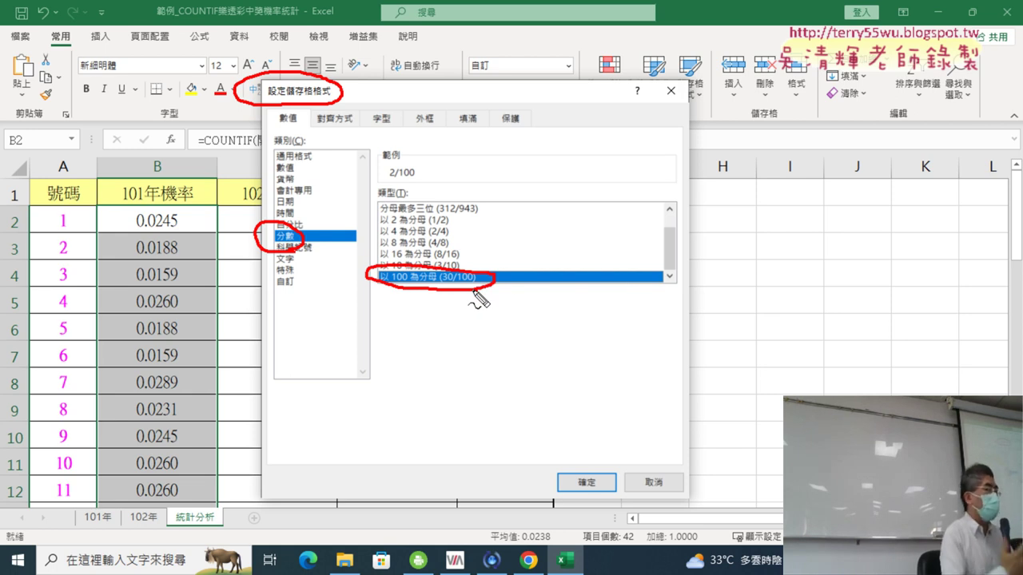
pyautogui.press('Escape')
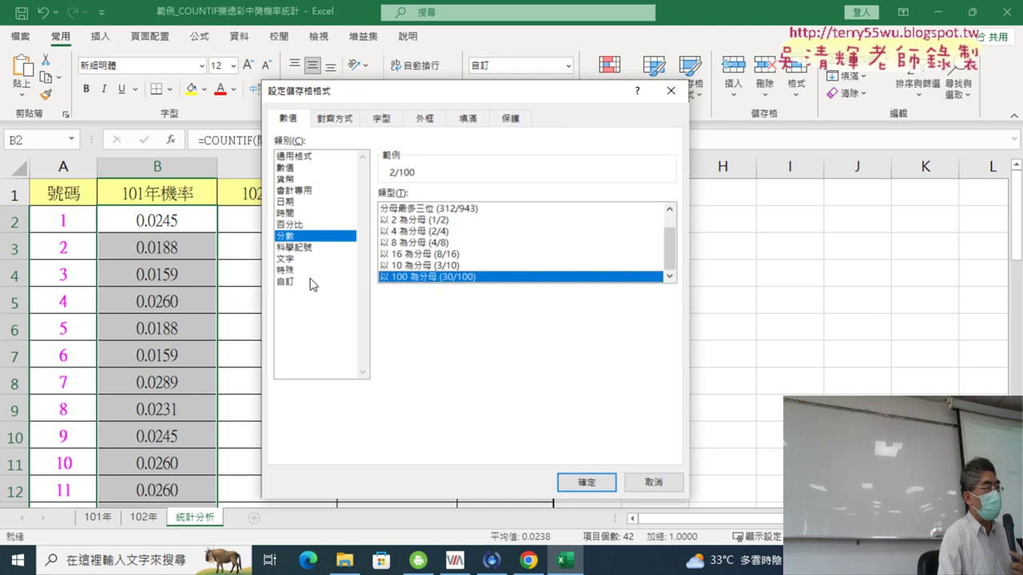
# Step: Edit the custom code from # ??/100 to # ??/10000, previewing 245/10000
pyautogui.click(286, 281)
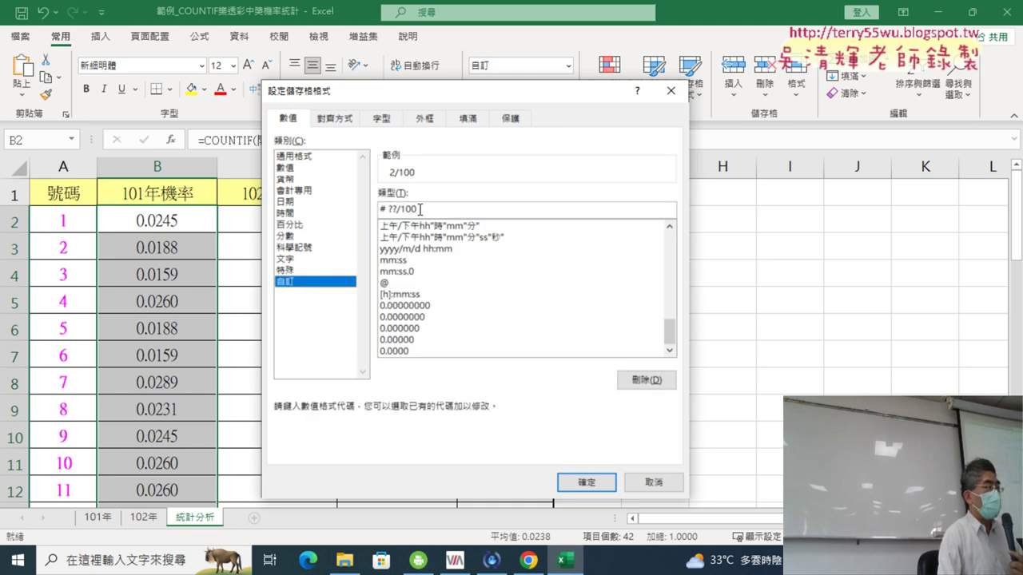
pyautogui.moveTo(429, 212); pyautogui.dragTo(376, 210)
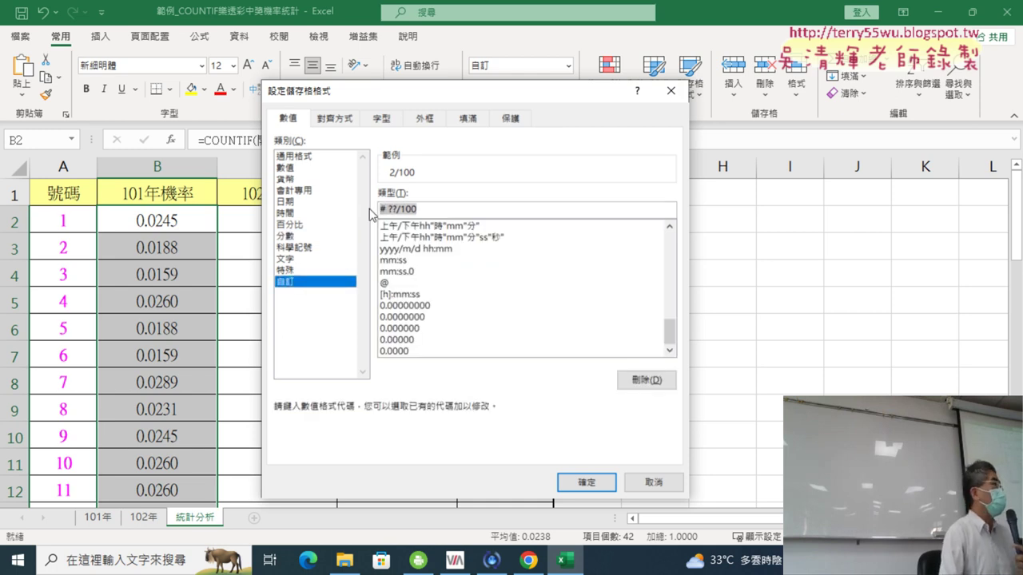
pyautogui.click(432, 209)
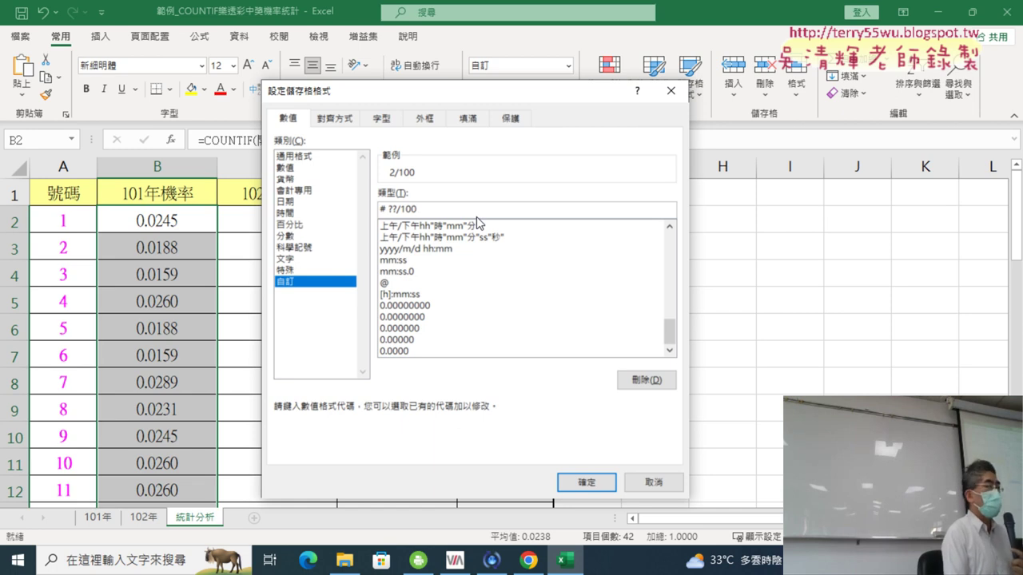
pyautogui.write('00')
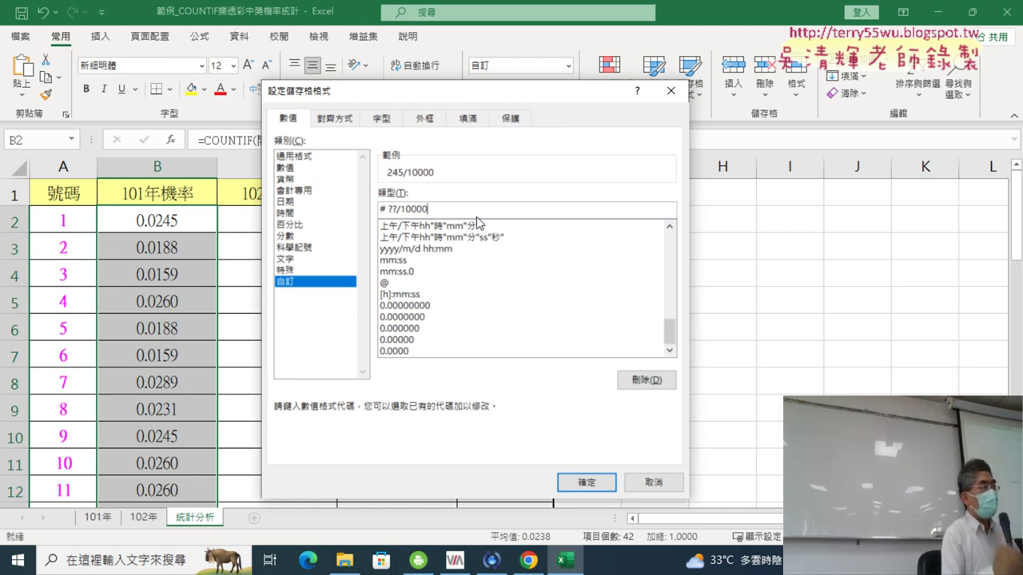
# Step: Apply the # ??/10000 format, undo and redo to compare, then select B2
pyautogui.click(587, 482)
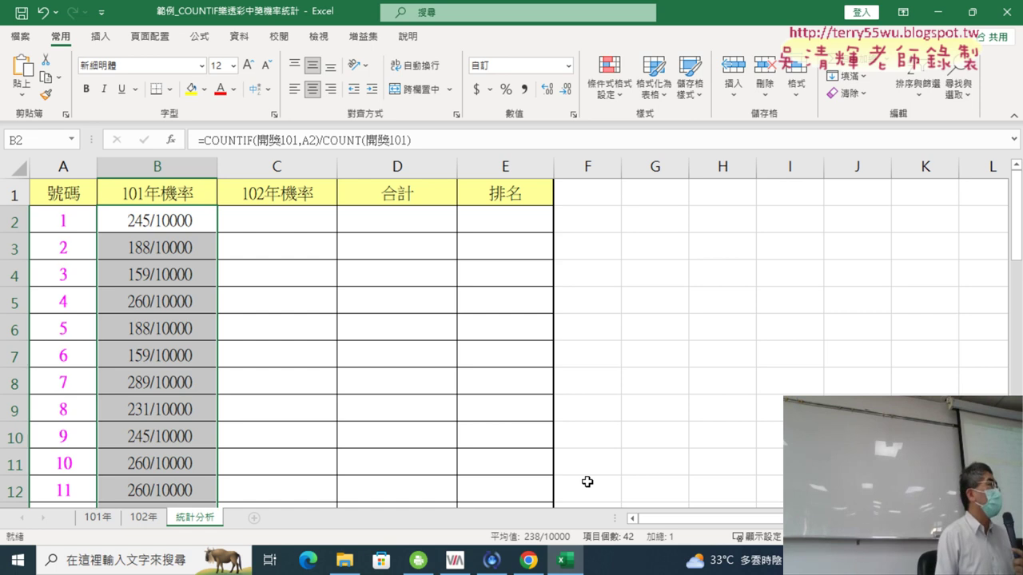
pyautogui.hotkey('ctrl', 'z')
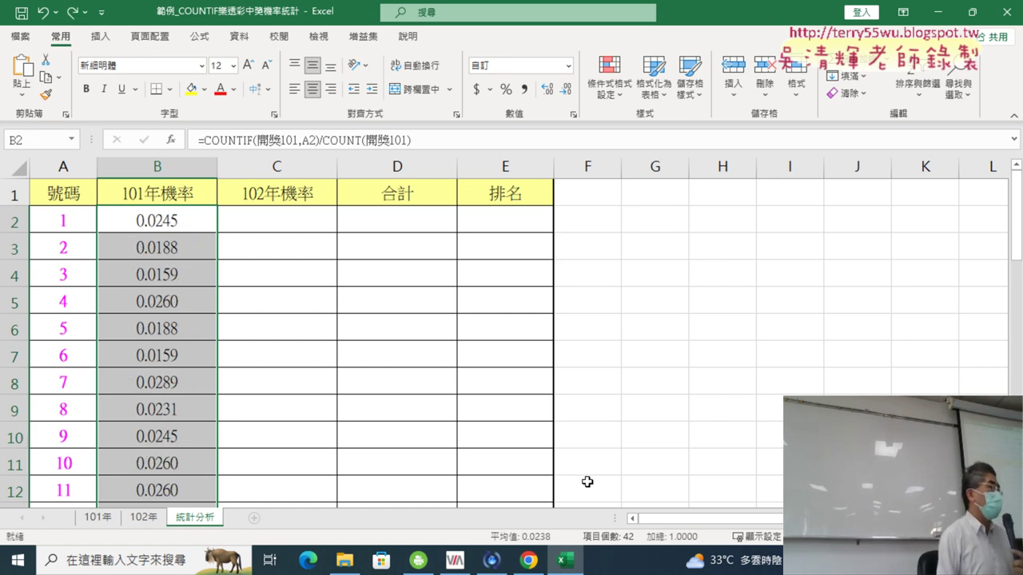
pyautogui.hotkey('ctrl', 'y')
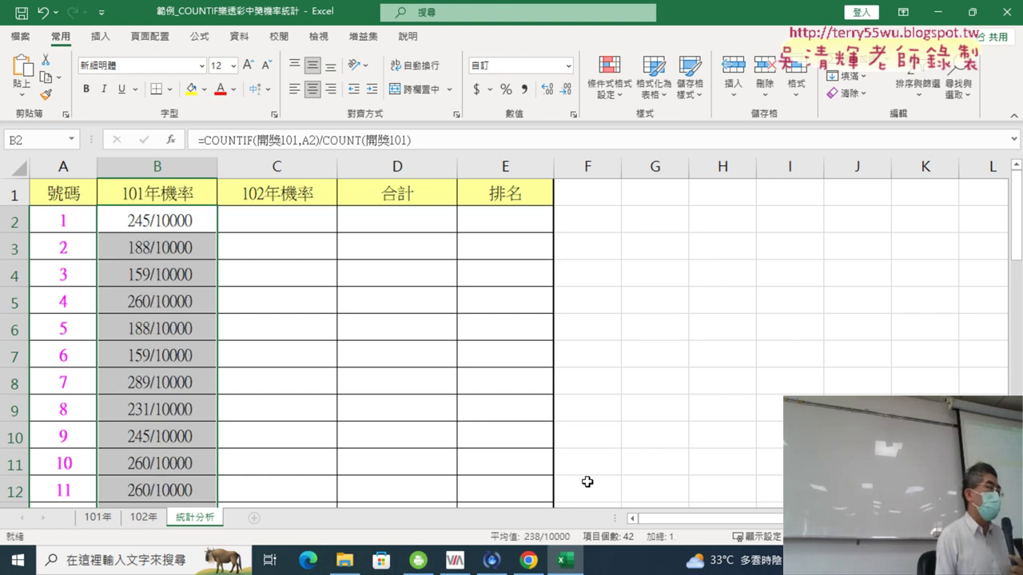
pyautogui.click(186, 221)
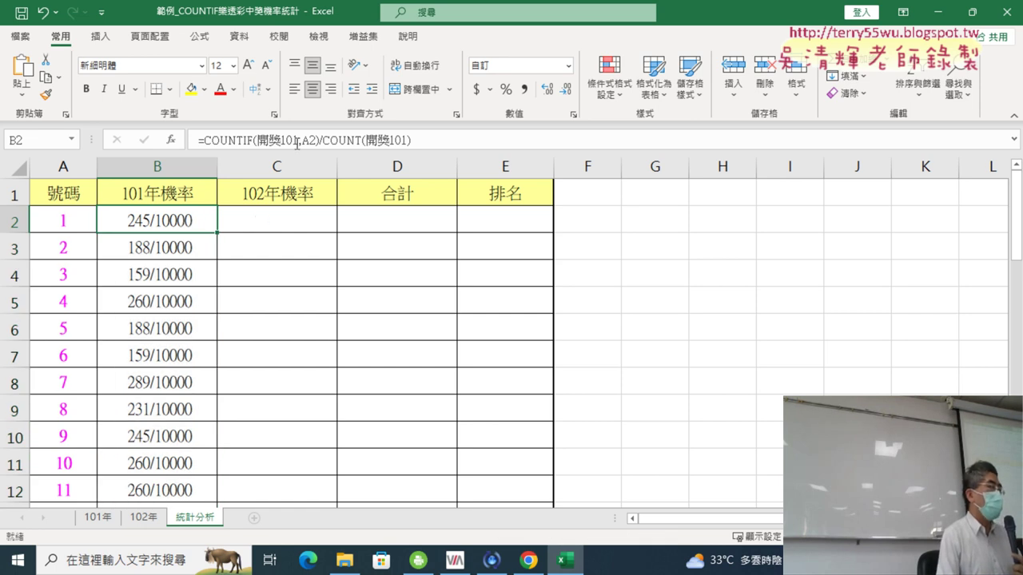
# Step: Copy B2's rate formula from the formula bar and paste it into C2
pyautogui.tripleClick(450, 142)
pyautogui.rightClick(304, 142)
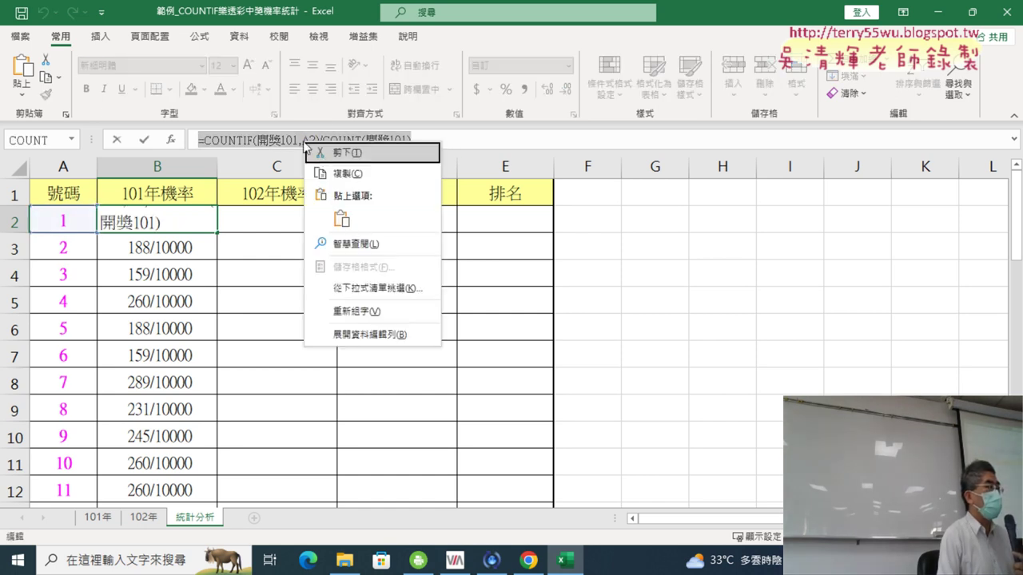
pyautogui.click(342, 174)
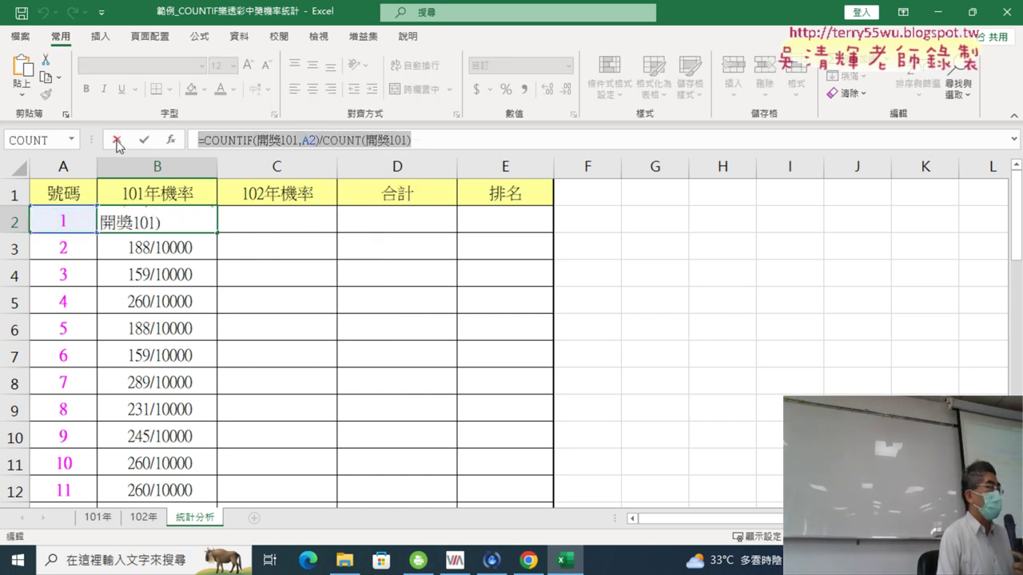
pyautogui.click(116, 140)
pyautogui.click(252, 224)
pyautogui.click(244, 140)
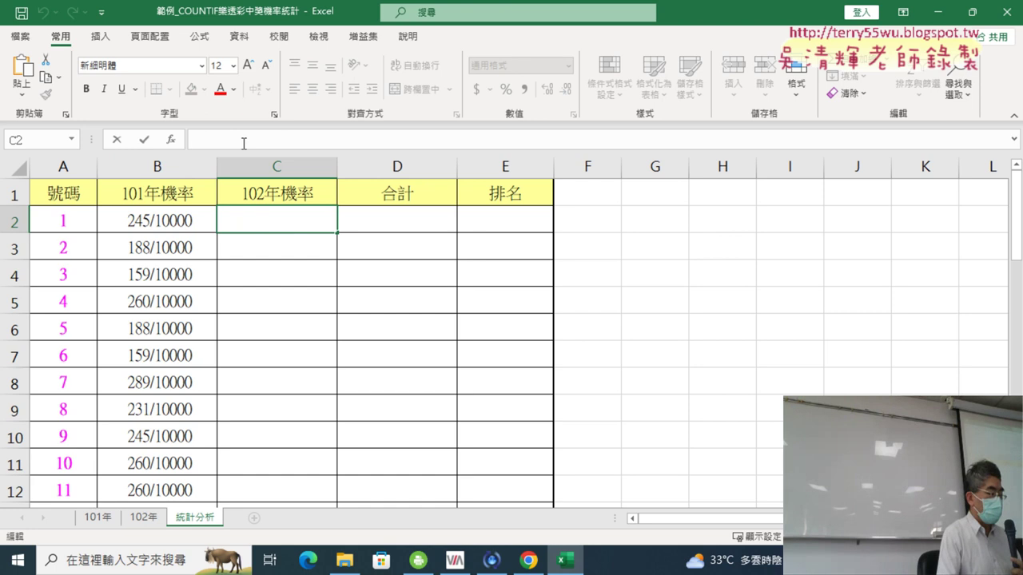
pyautogui.hotkey('ctrl', 'v')
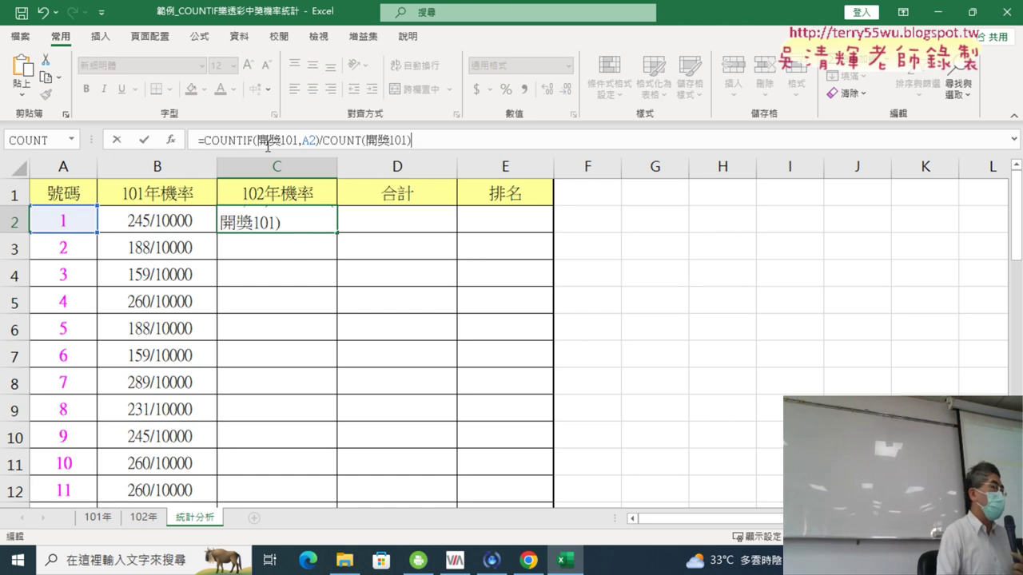
# Step: Change both 開獎101 references in C2 to 開獎102 and commit the formula
pyautogui.click(296, 140)
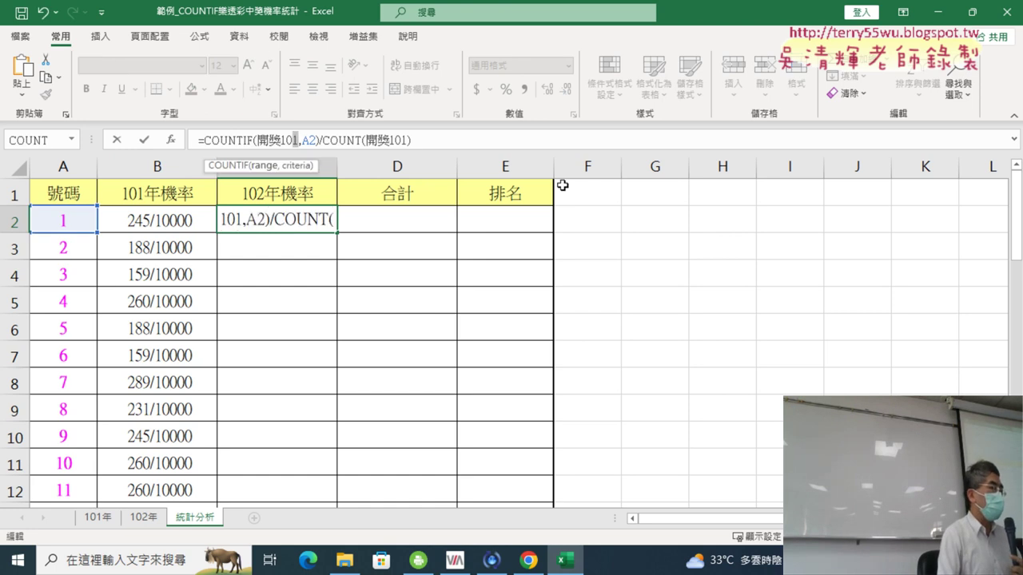
pyautogui.press('BackSpace')
pyautogui.write('2')
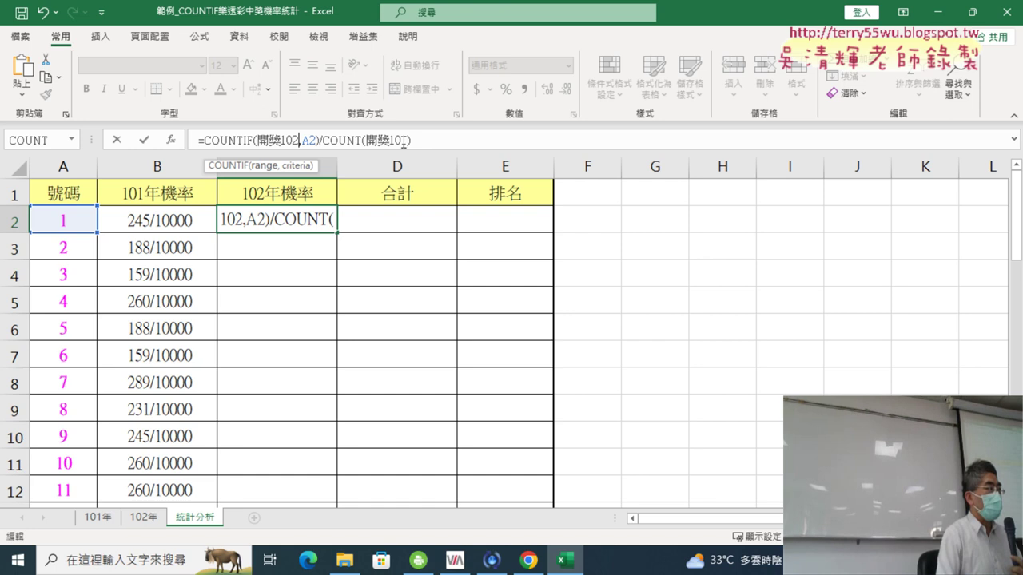
pyautogui.click(407, 140)
pyautogui.press('BackSpace')
pyautogui.write('2')
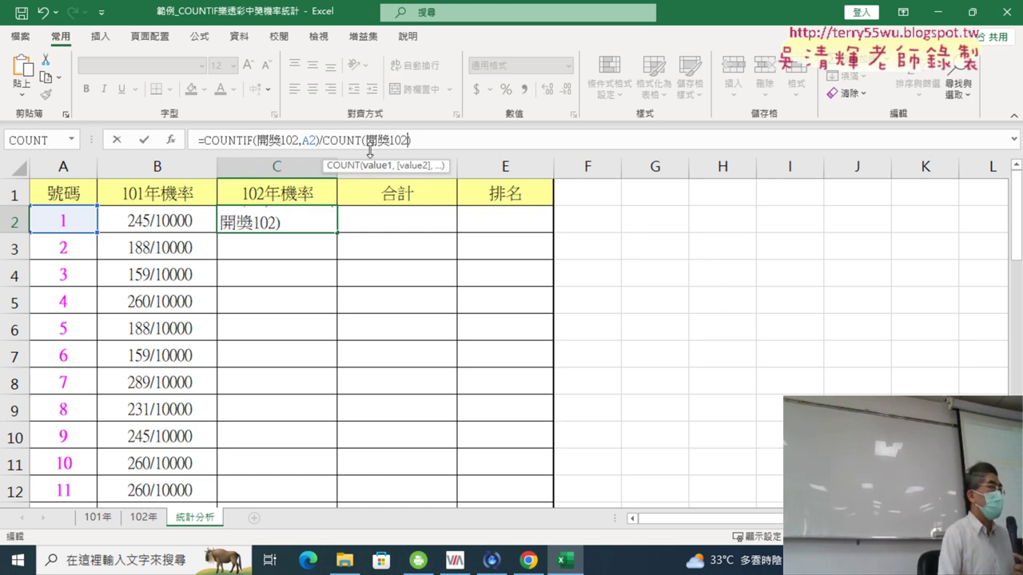
pyautogui.click(144, 141)
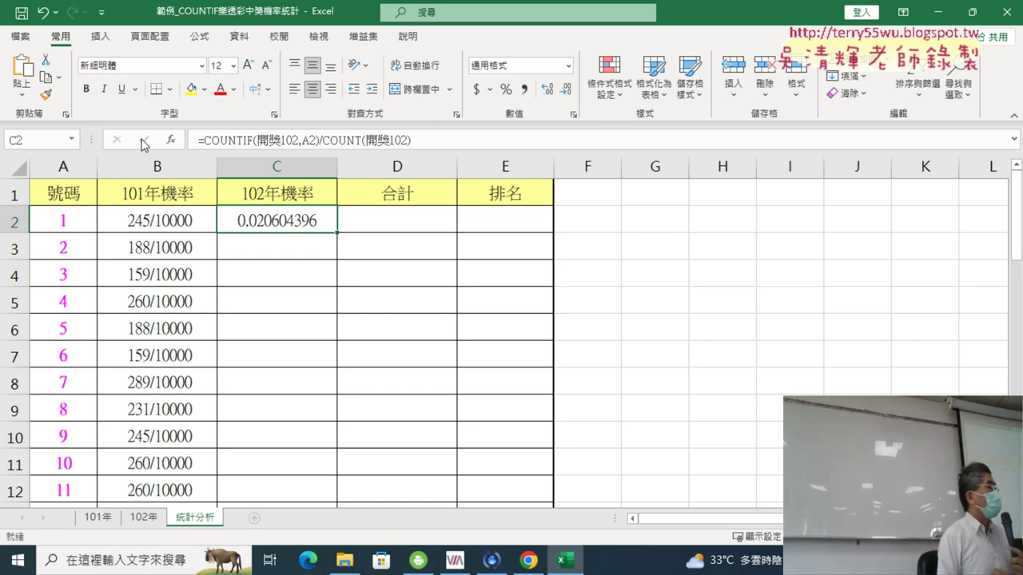
# Step: Format-paint B2's fraction format onto C2 and fill C2's formula down to C12
pyautogui.click(150, 221)
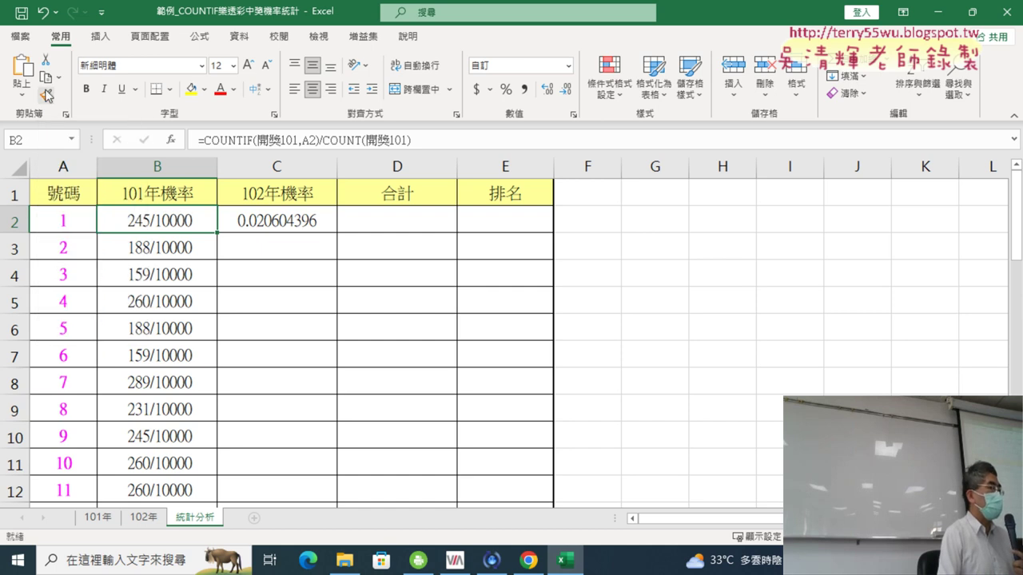
pyautogui.click(45, 94)
pyautogui.click(274, 220)
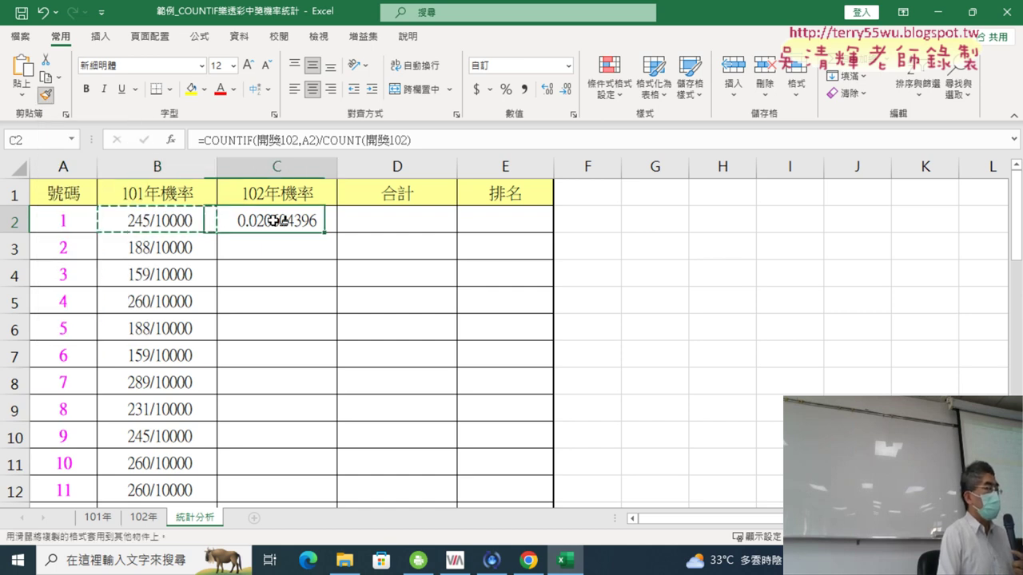
pyautogui.click(274, 220)
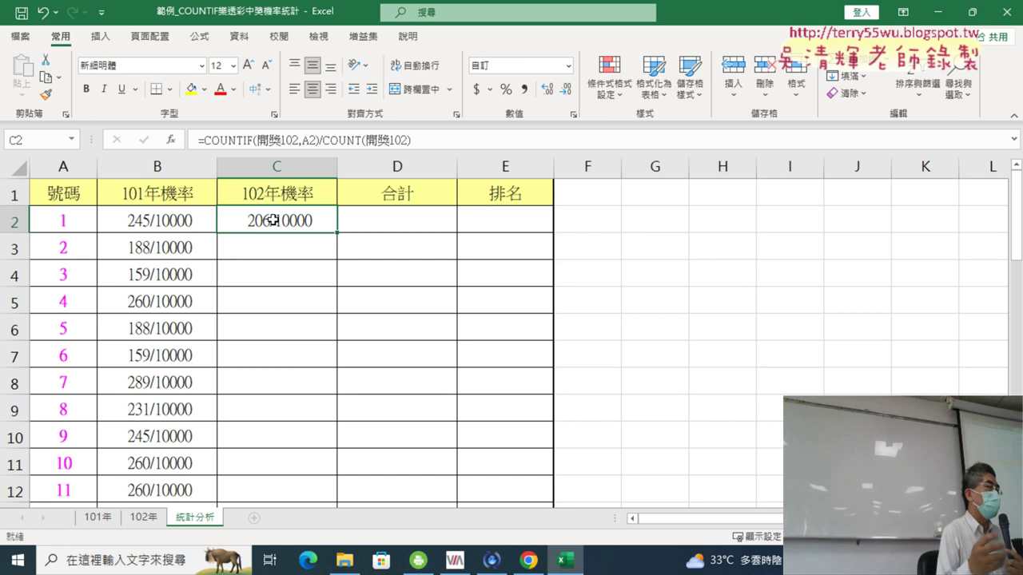
pyautogui.doubleClick(337, 233)
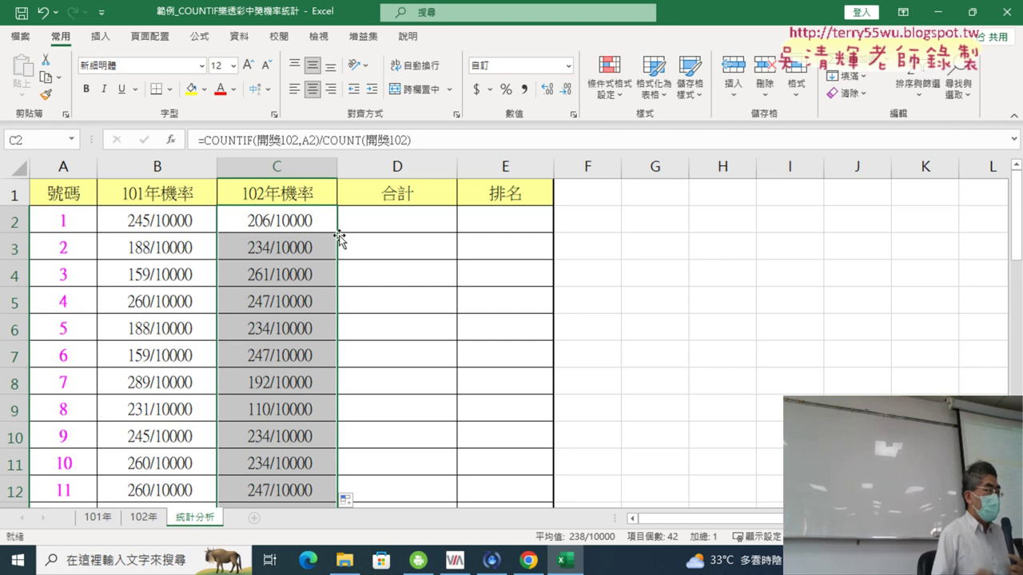
pyautogui.click(183, 221)
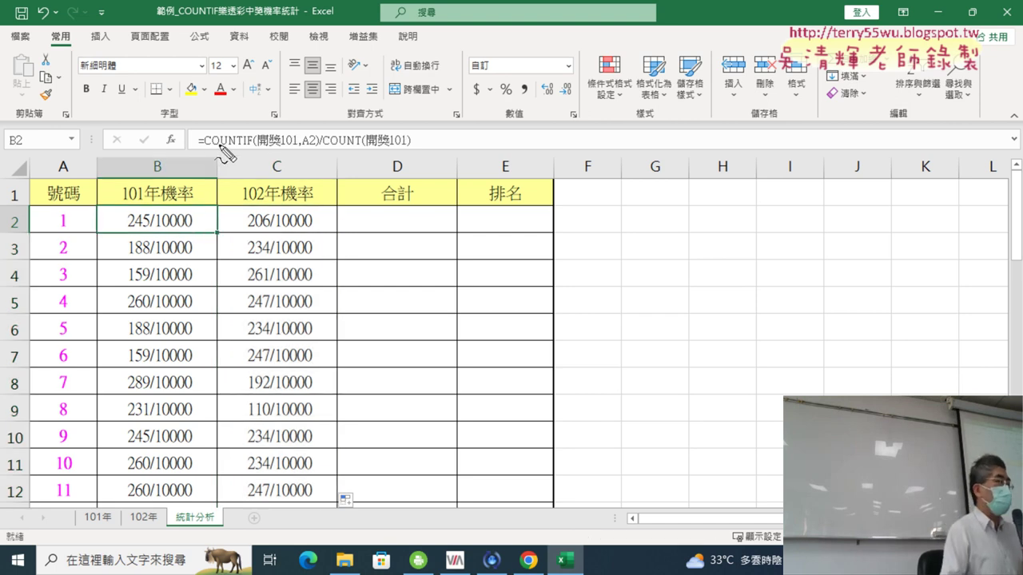
pyautogui.moveTo(204, 146); pyautogui.dragTo(252, 147)
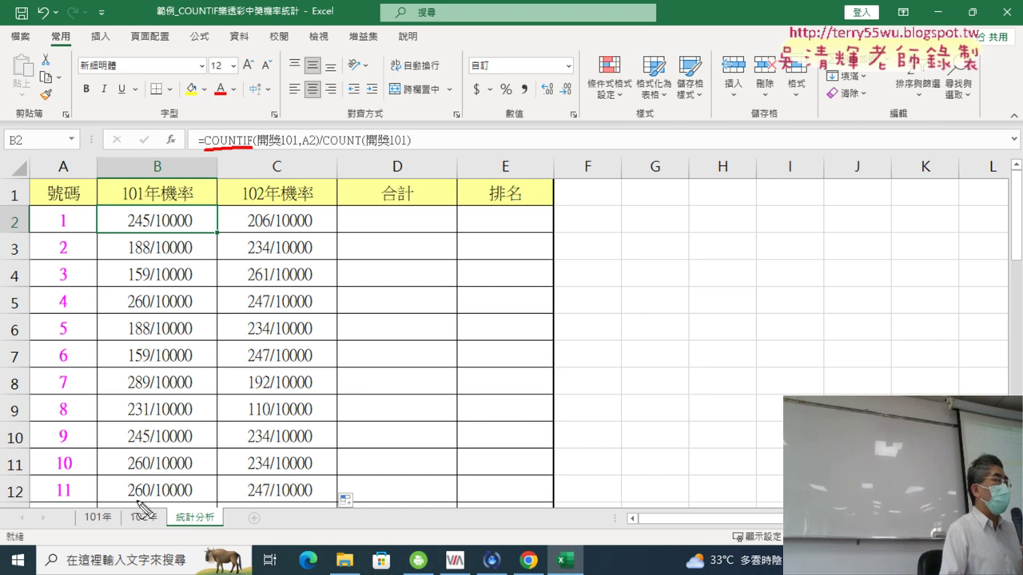
pyautogui.moveTo(116, 494); pyautogui.dragTo(111, 497)
pyautogui.moveTo(177, 503); pyautogui.dragTo(160, 527)
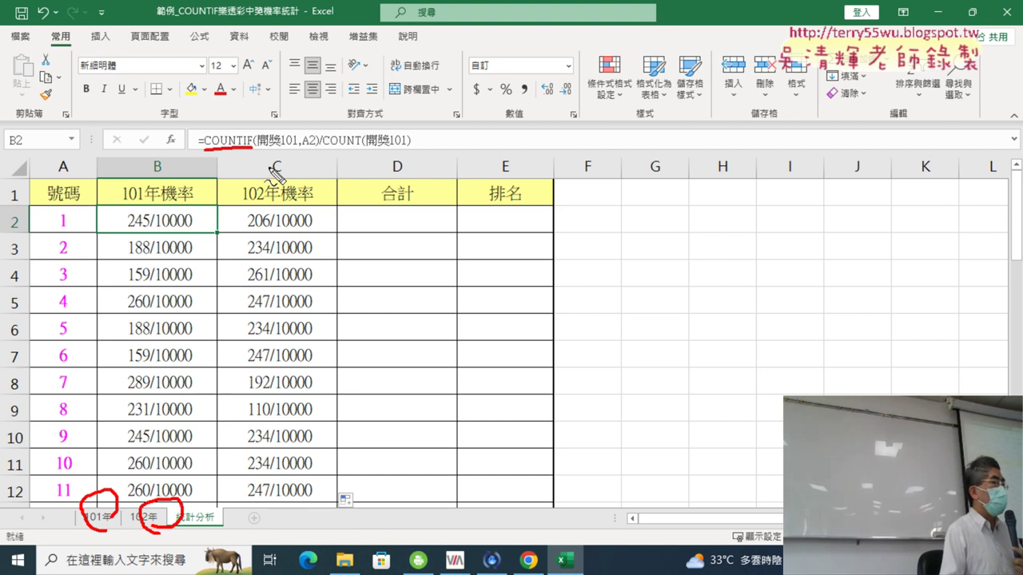
pyautogui.moveTo(257, 149)
pyautogui.mouseDown()
pyautogui.moveTo(302, 145)
pyautogui.moveTo(264, 144)
pyautogui.mouseUp()
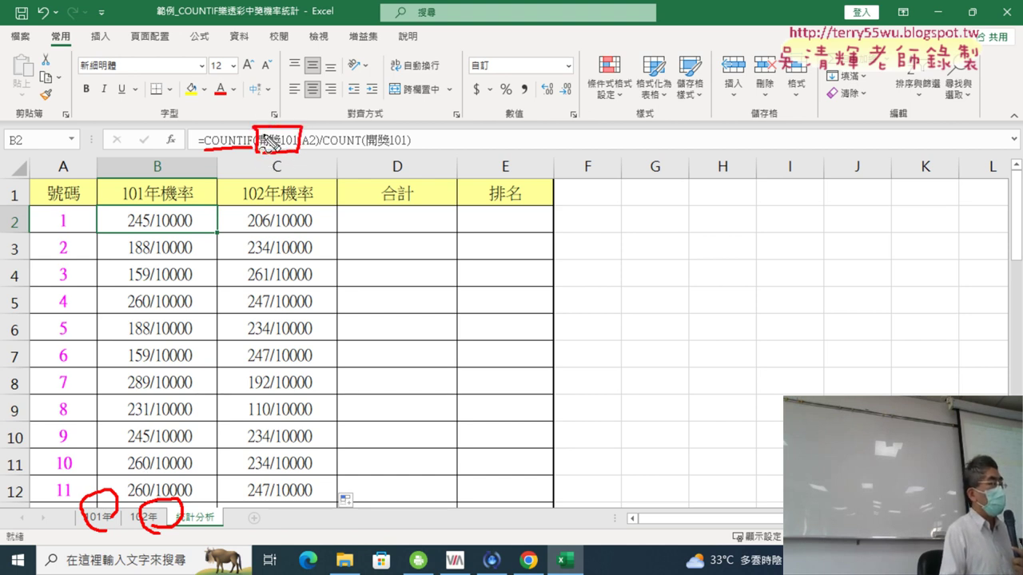
pyautogui.moveTo(268, 70)
pyautogui.mouseDown()
pyautogui.moveTo(289, 68)
pyautogui.moveTo(270, 103)
pyautogui.moveTo(290, 83)
pyautogui.moveTo(304, 101)
pyautogui.mouseUp()
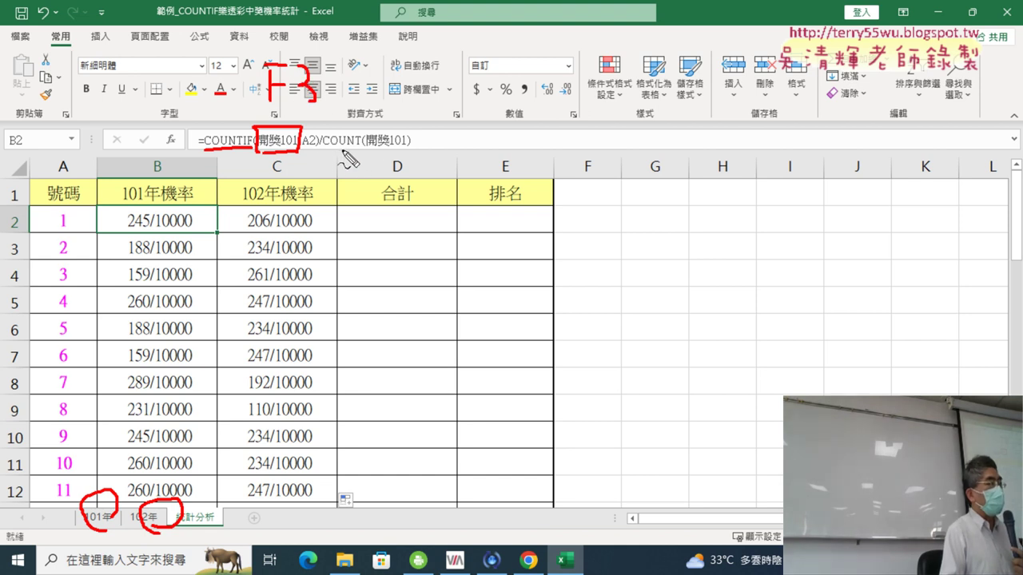
pyautogui.moveTo(378, 147); pyautogui.dragTo(403, 148)
pyautogui.moveTo(378, 77)
pyautogui.mouseDown()
pyautogui.moveTo(440, 76)
pyautogui.moveTo(409, 118)
pyautogui.mouseUp()
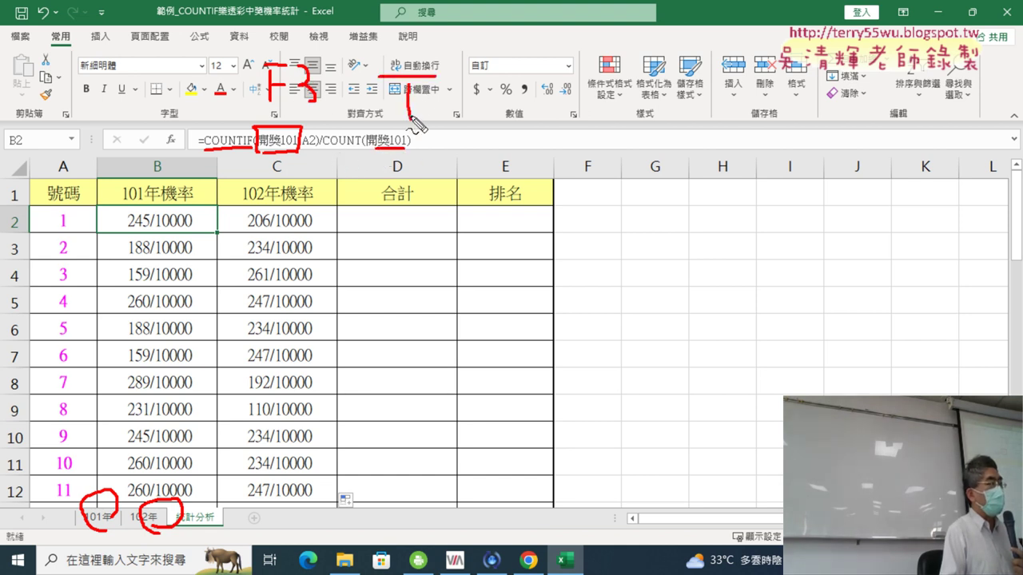
pyautogui.moveTo(436, 82); pyautogui.dragTo(441, 120)
pyautogui.press('Escape')
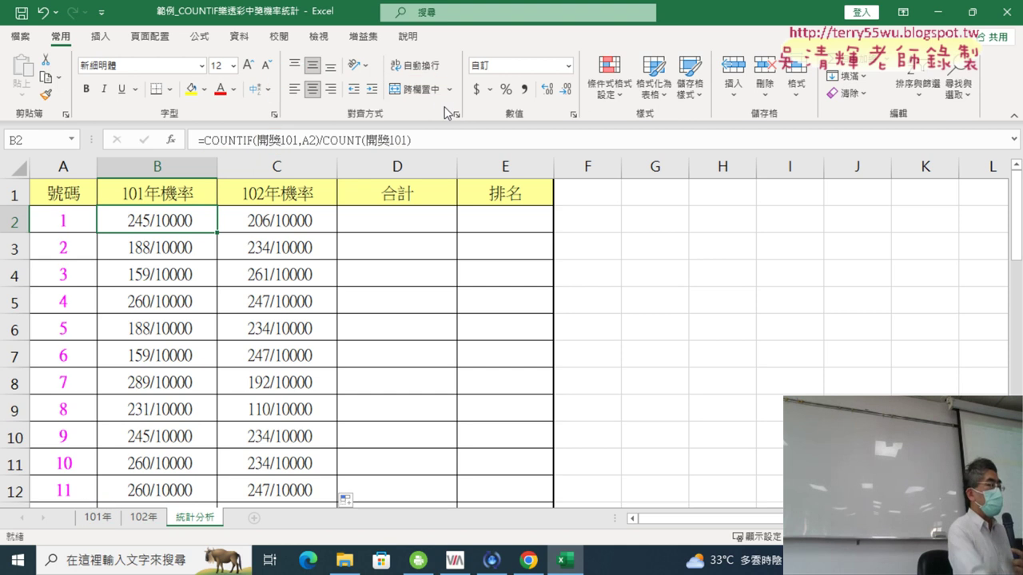
# Step: On the 101年 sheet, select 開獎101 from the Name Box to see it spans rows 2–100
pyautogui.click(96, 517)
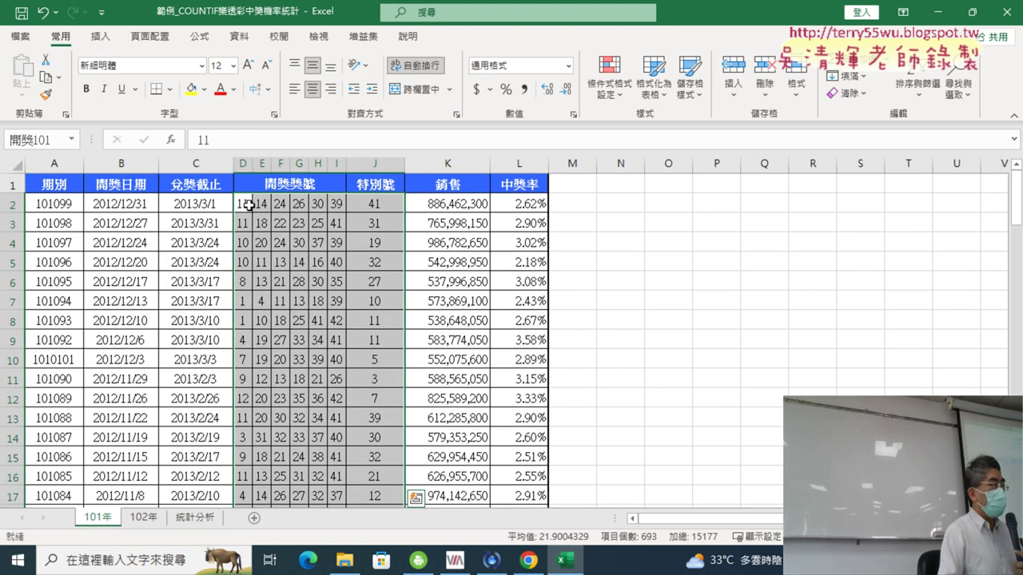
pyautogui.moveTo(250, 204)
pyautogui.mouseDown()
pyautogui.moveTo(390, 202)
pyautogui.moveTo(392, 499)
pyautogui.mouseUp()
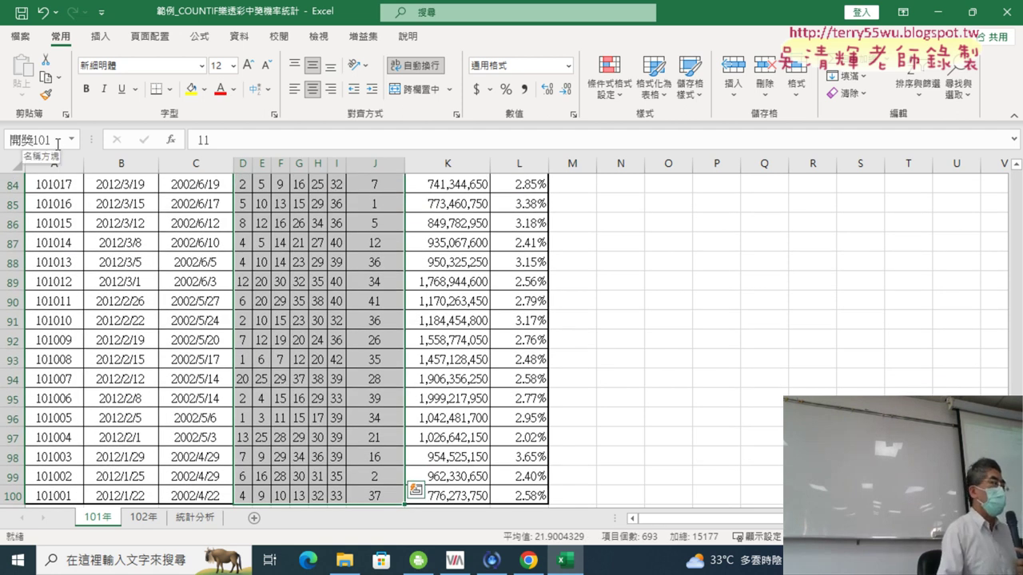
pyautogui.click(58, 144)
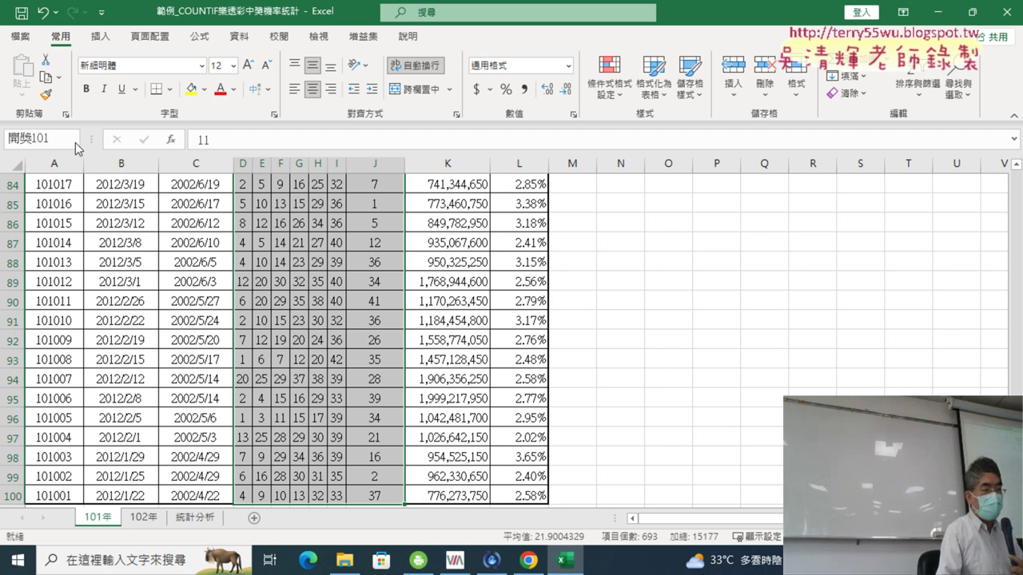
pyautogui.press('Return')
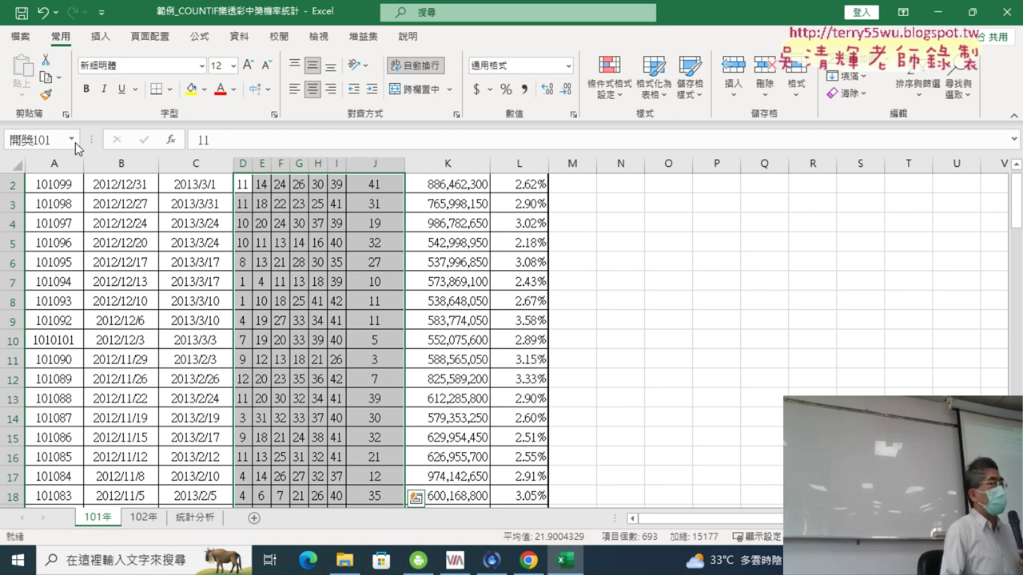
pyautogui.click(199, 38)
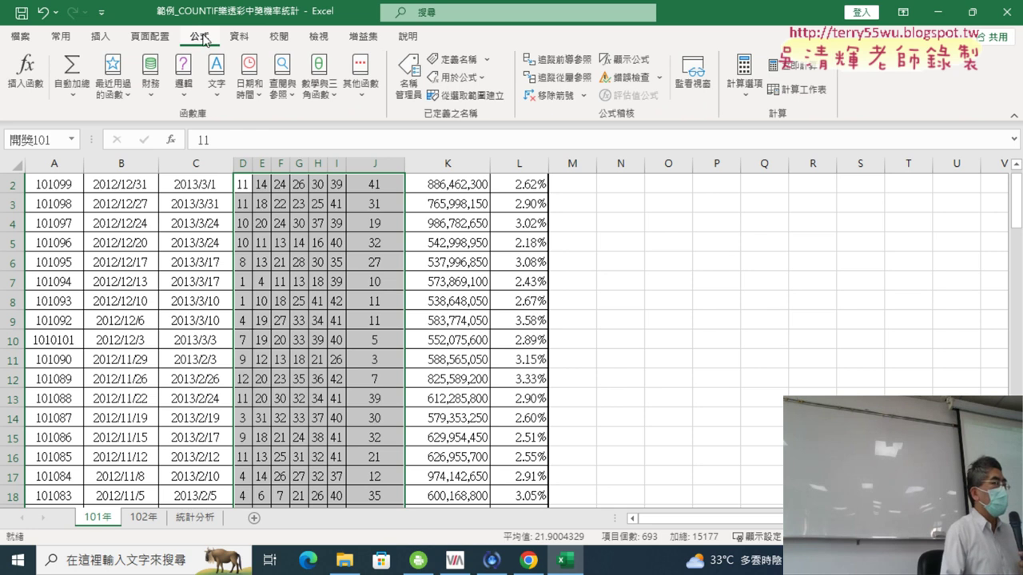
# Step: Open Name Manager and annotate 開獎101's reference ='101年'!$D$2:$J$100 for viewers
pyautogui.click(405, 96)
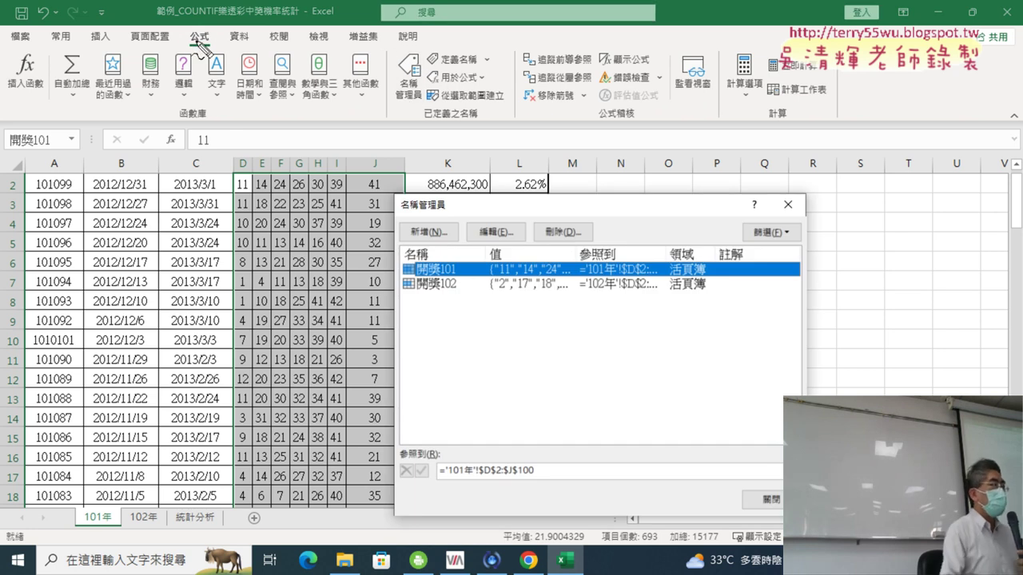
pyautogui.moveTo(209, 32); pyautogui.dragTo(210, 35)
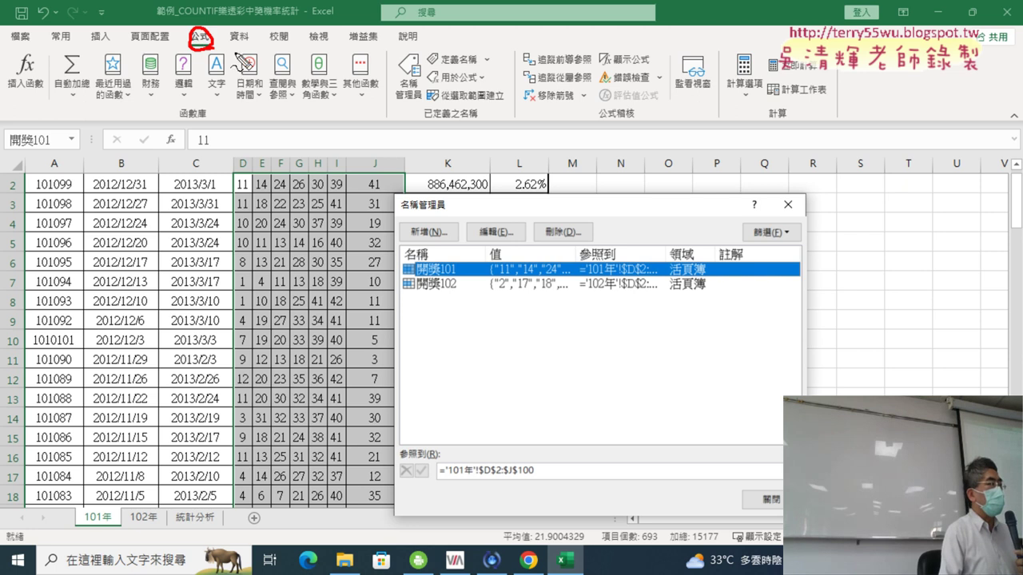
pyautogui.moveTo(414, 69)
pyautogui.mouseDown()
pyautogui.moveTo(404, 112)
pyautogui.moveTo(425, 257)
pyautogui.moveTo(404, 268)
pyautogui.moveTo(464, 280)
pyautogui.moveTo(477, 449)
pyautogui.mouseUp()
pyautogui.moveTo(460, 414); pyautogui.dragTo(477, 449)
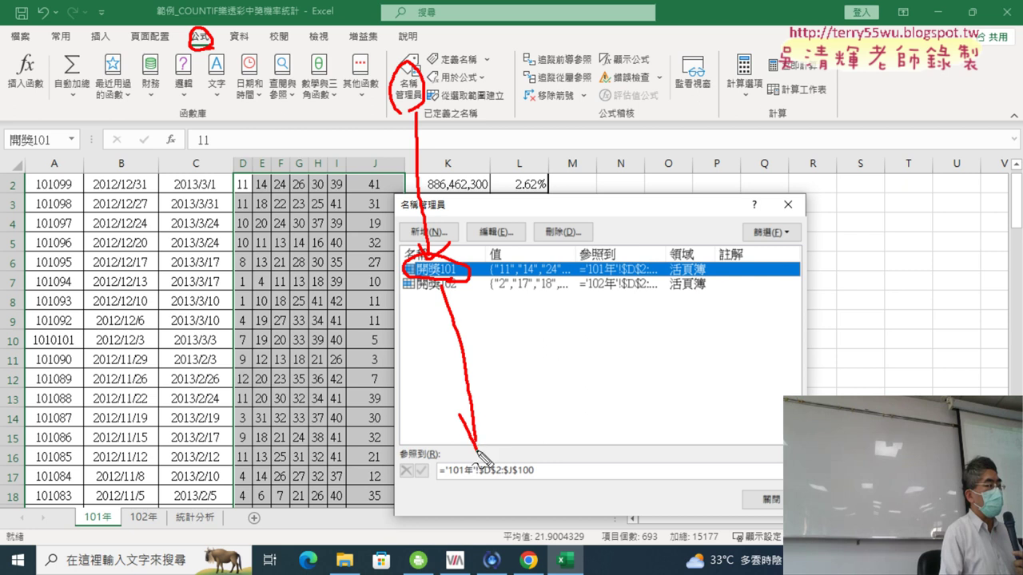
pyautogui.moveTo(500, 406); pyautogui.dragTo(477, 449)
pyautogui.moveTo(449, 481); pyautogui.dragTo(546, 489)
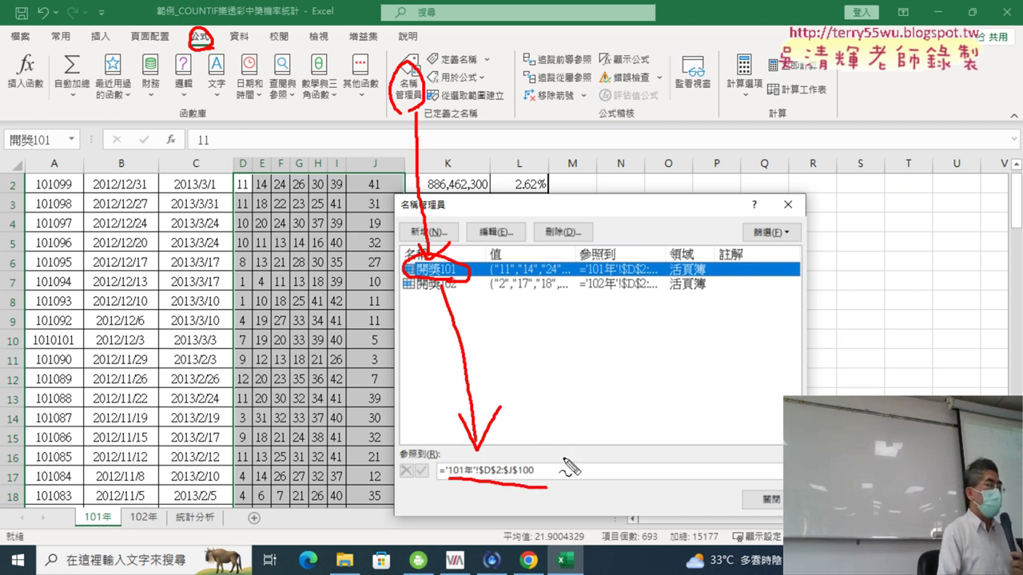
pyautogui.press('Escape')
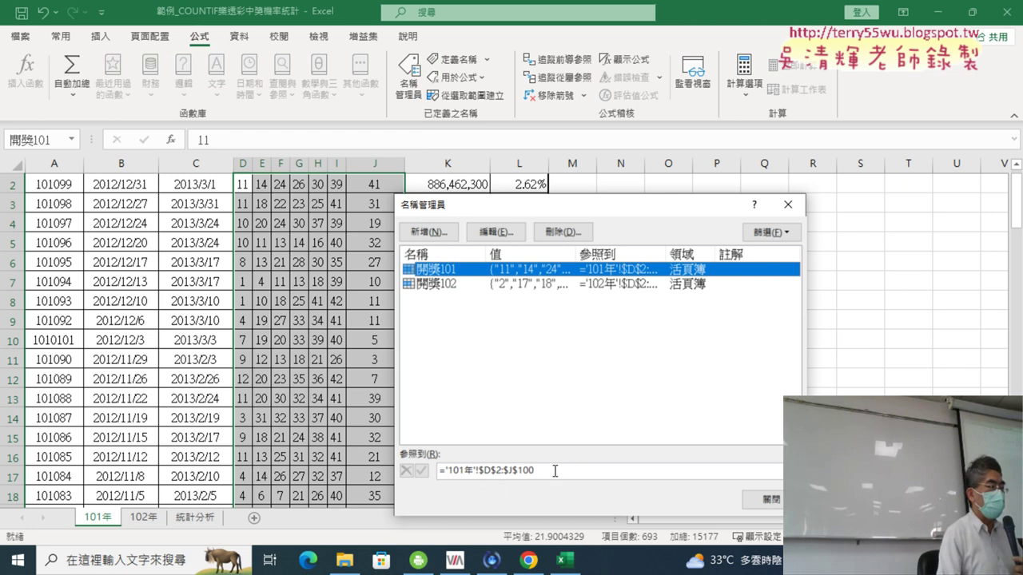
# Step: Replace 開獎101's reference with cell D2 on 101年 and confirm it
pyautogui.moveTo(551, 472); pyautogui.dragTo(276, 424)
pyautogui.press('Delete')
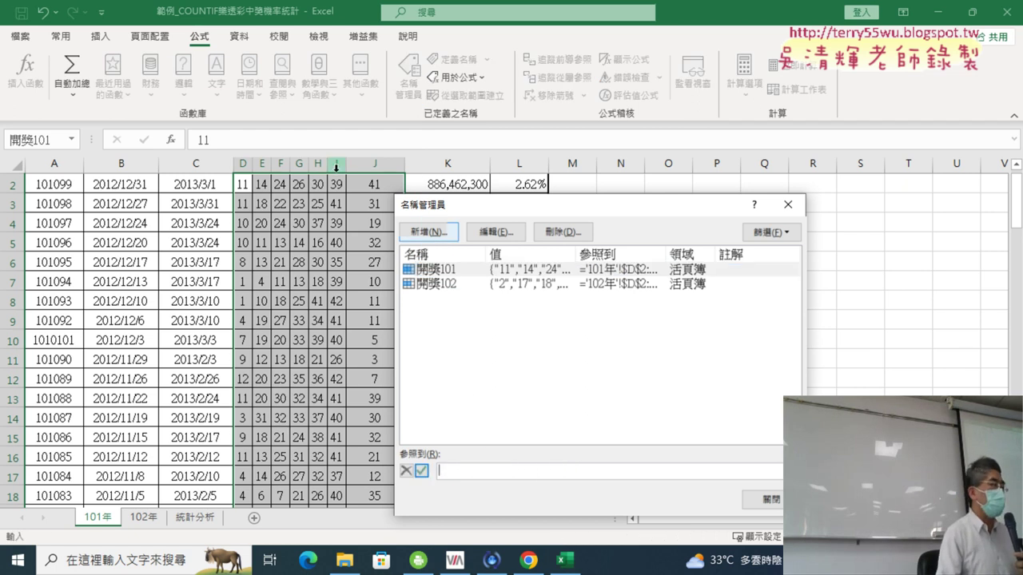
pyautogui.click(244, 184)
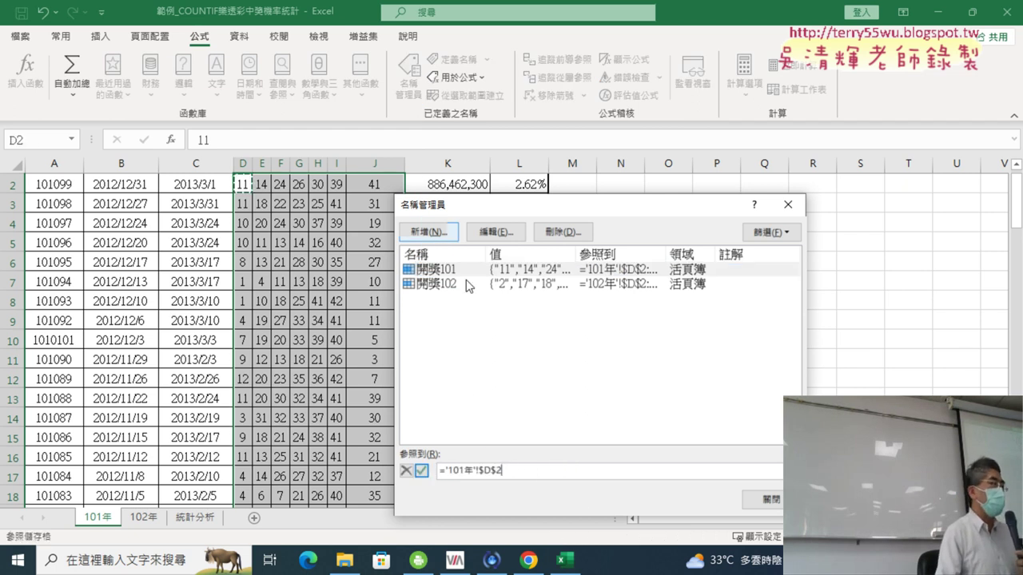
pyautogui.click(421, 471)
# Step: Check 統計分析, then reset 開獎101 in Name Manager to ='101年'!$D$2:$J$100
pyautogui.click(778, 500)
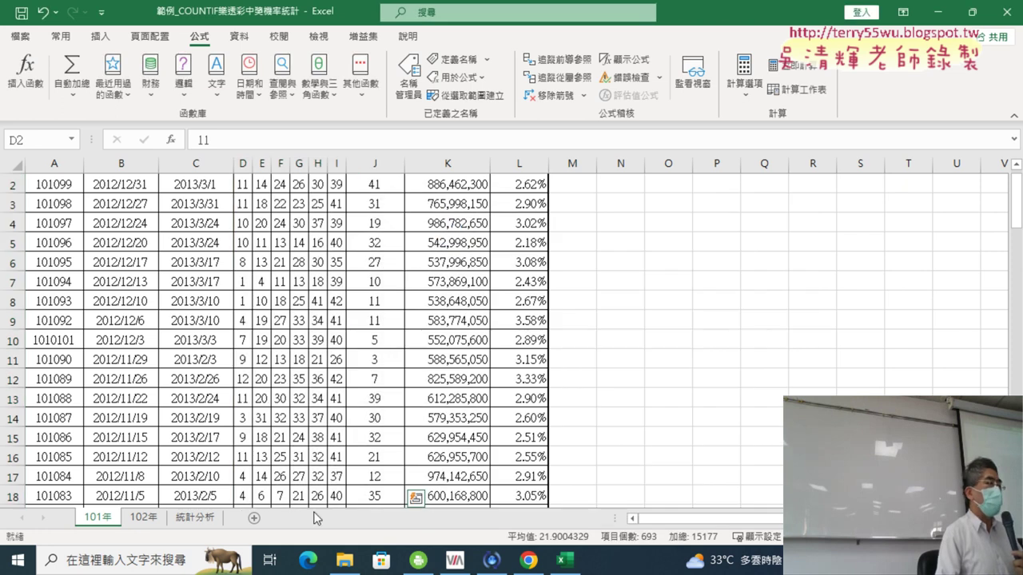
pyautogui.click(204, 519)
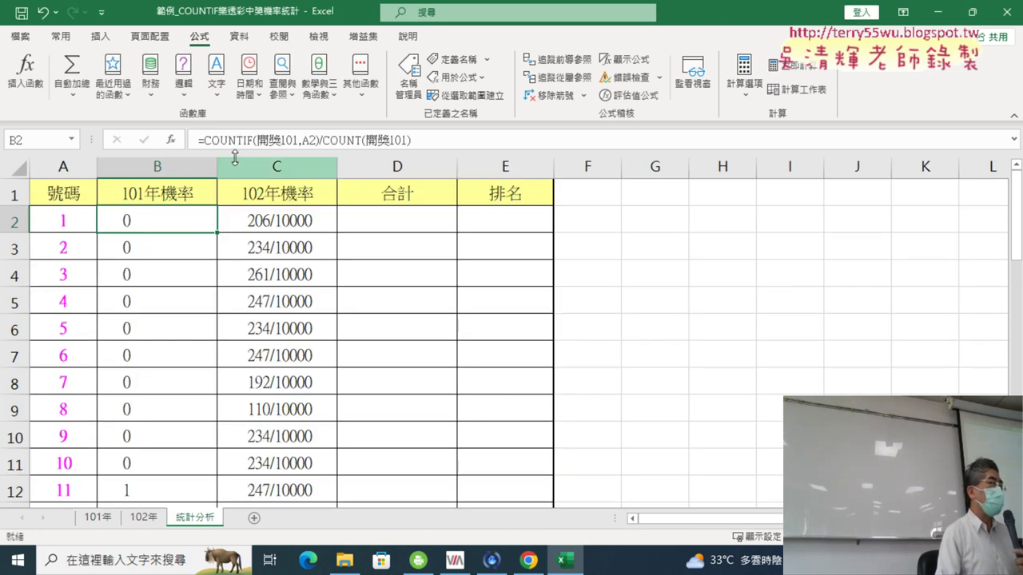
pyautogui.click(97, 518)
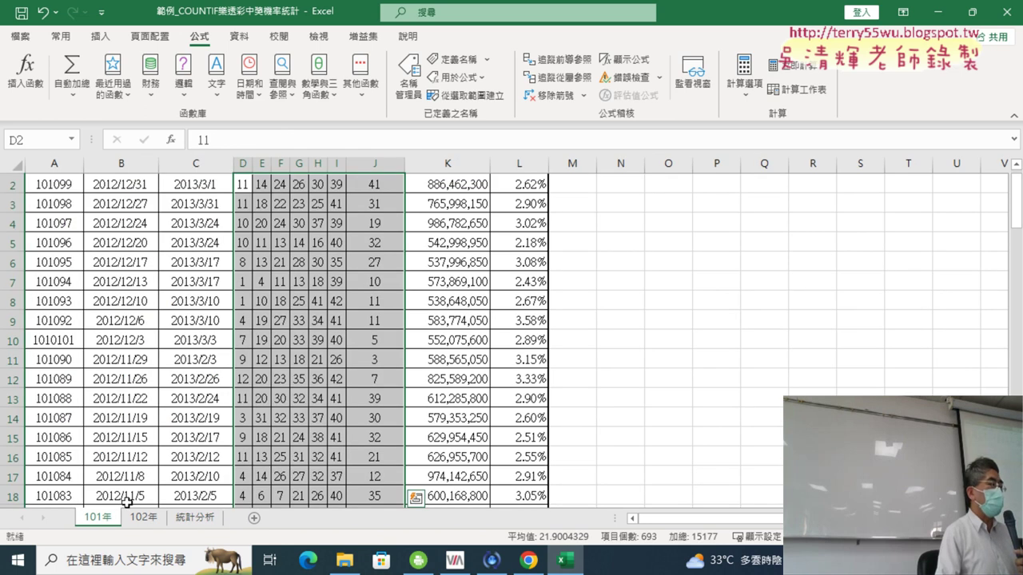
pyautogui.click(405, 88)
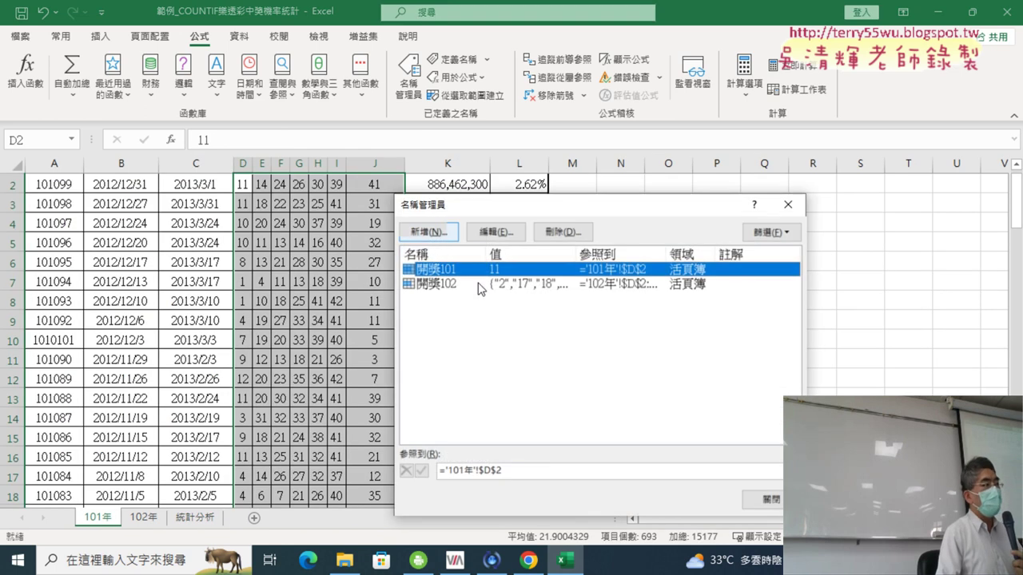
pyautogui.click(514, 471)
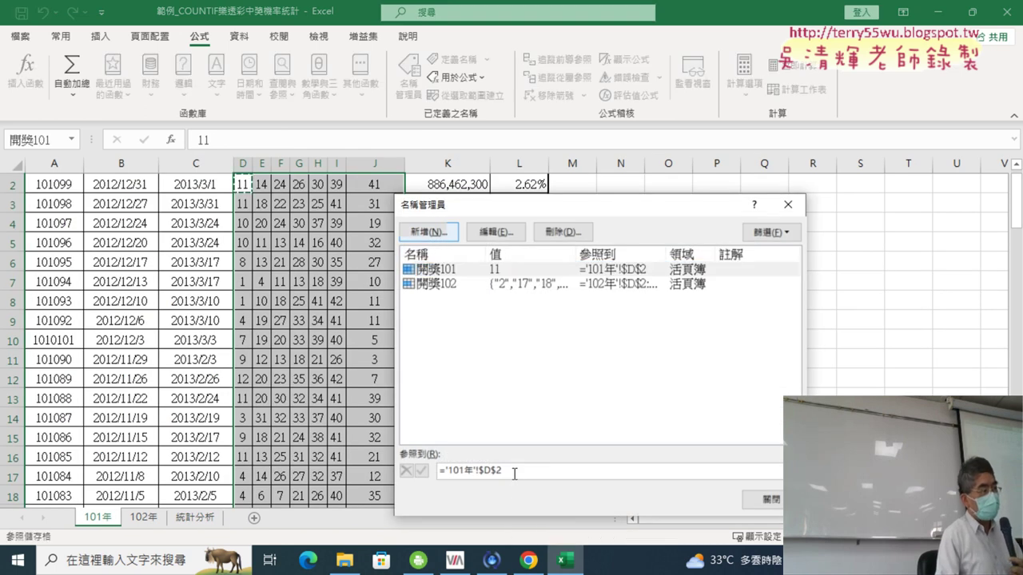
pyautogui.scroll(1, 320, 320)
pyautogui.moveTo(242, 204); pyautogui.dragTo(362, 199)
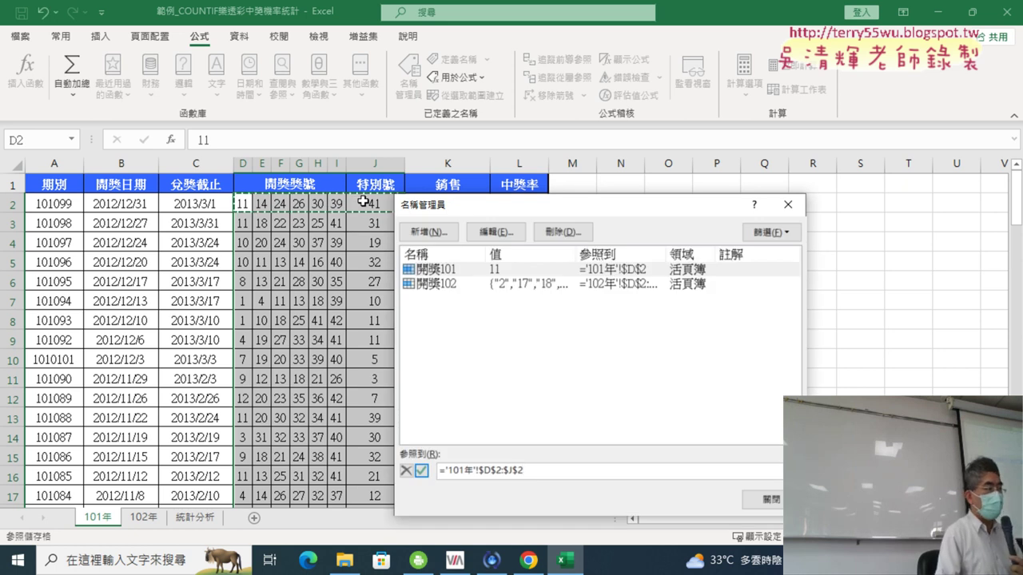
pyautogui.hotkey('ctrl', 'shift', 'Down')
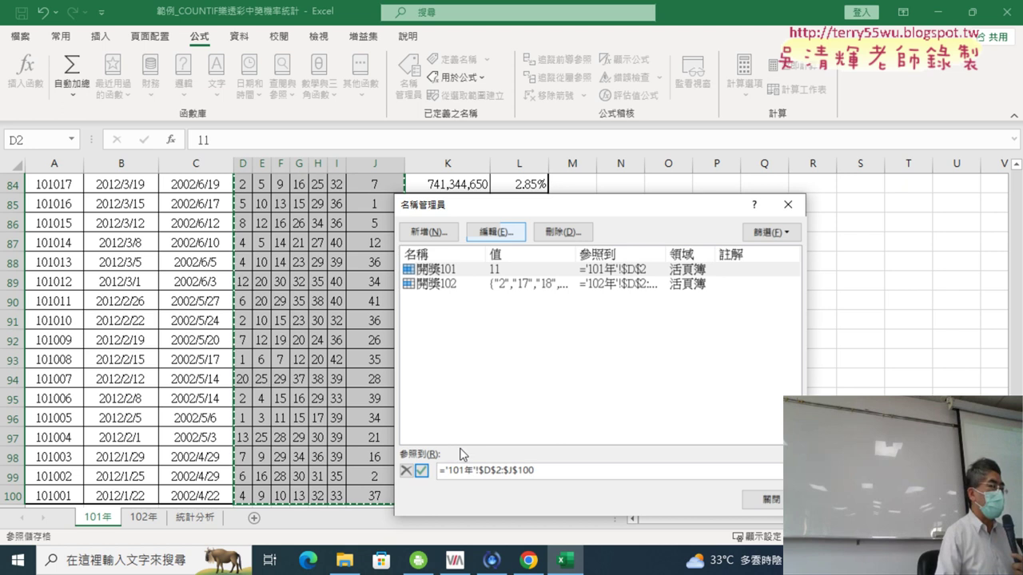
pyautogui.click(421, 471)
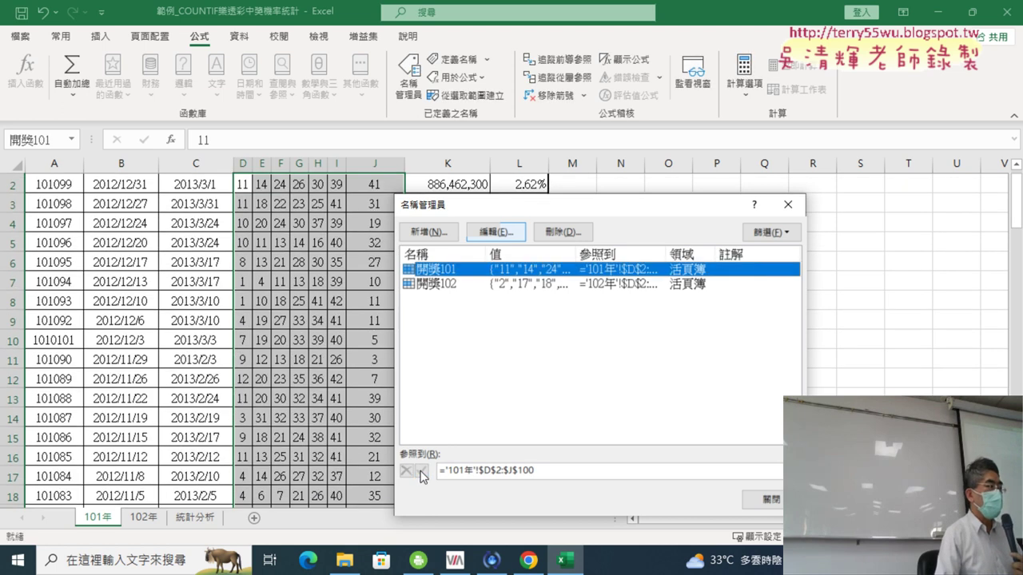
# Step: Return to 統計分析 and select rate columns B and C, now showing fractions like 245/10000
pyautogui.click(496, 288)
pyautogui.click(770, 498)
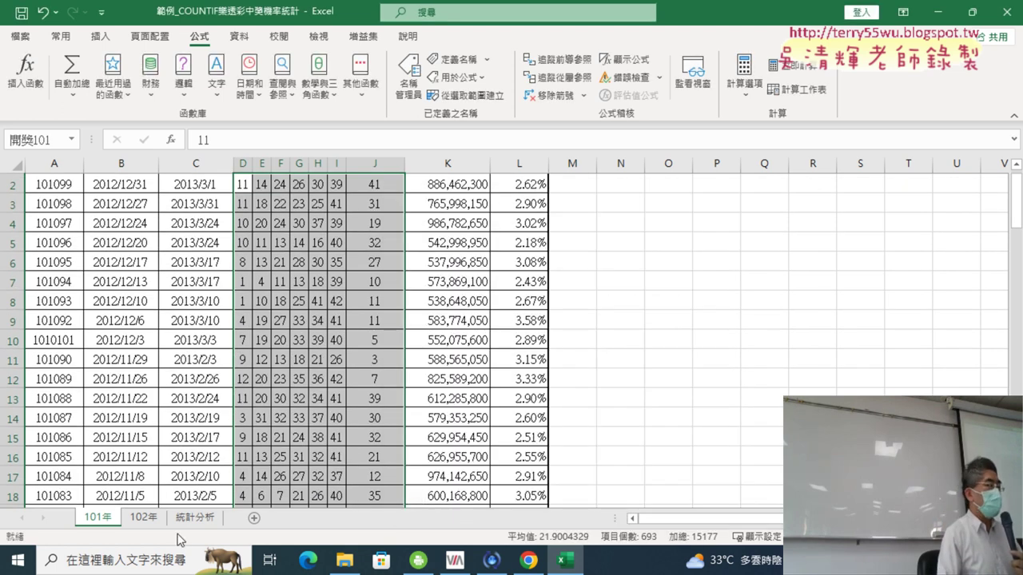
pyautogui.click(195, 517)
pyautogui.moveTo(156, 166); pyautogui.dragTo(254, 166)
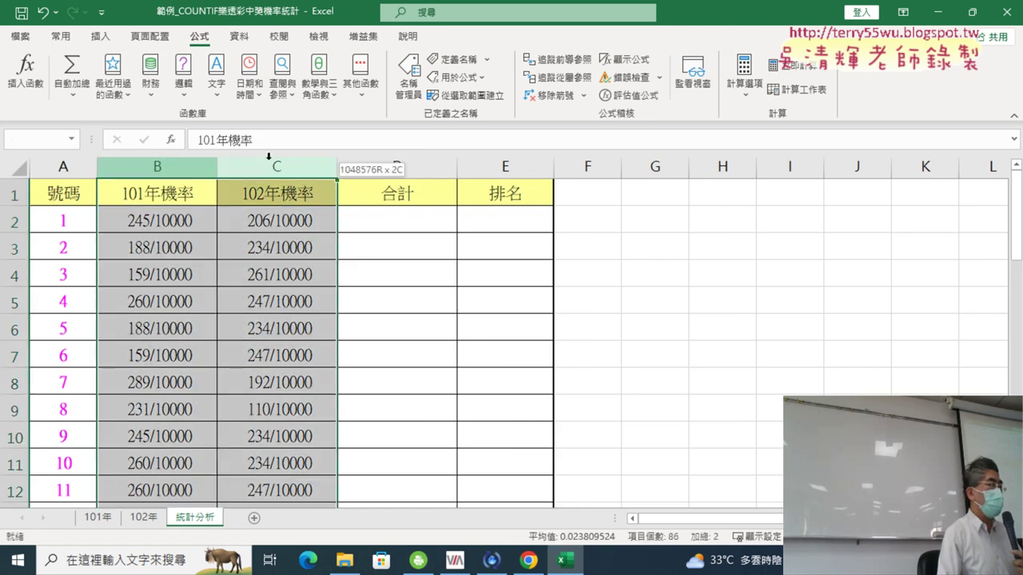
pyautogui.click(186, 221)
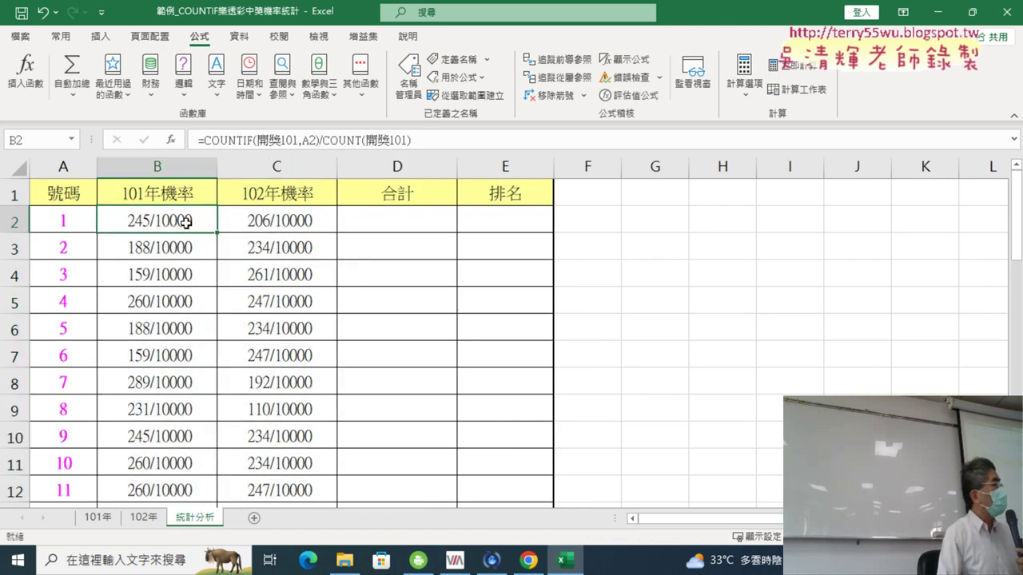
pyautogui.rightClick(187, 225)
pyautogui.click(274, 446)
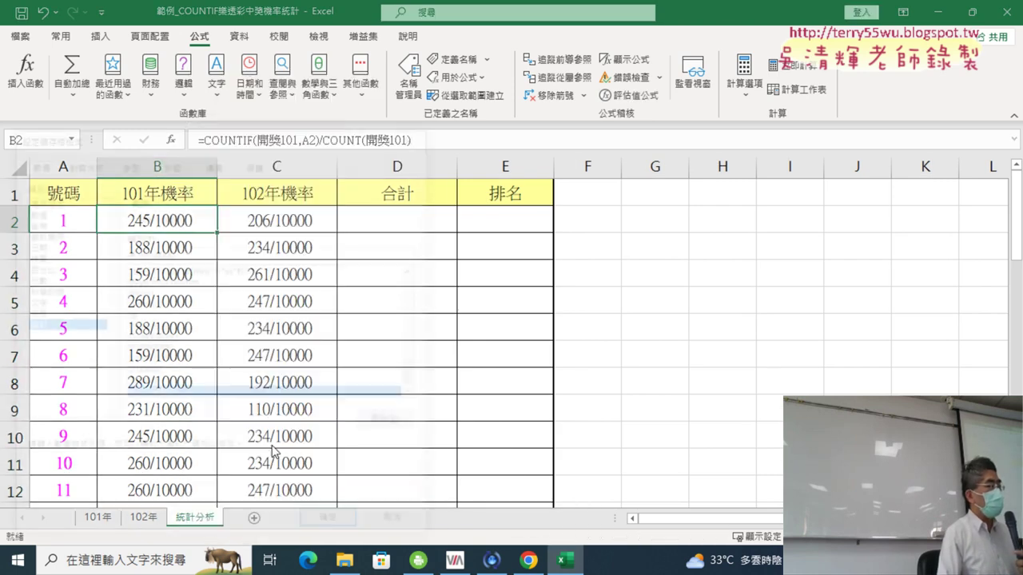
pyautogui.click(30, 277)
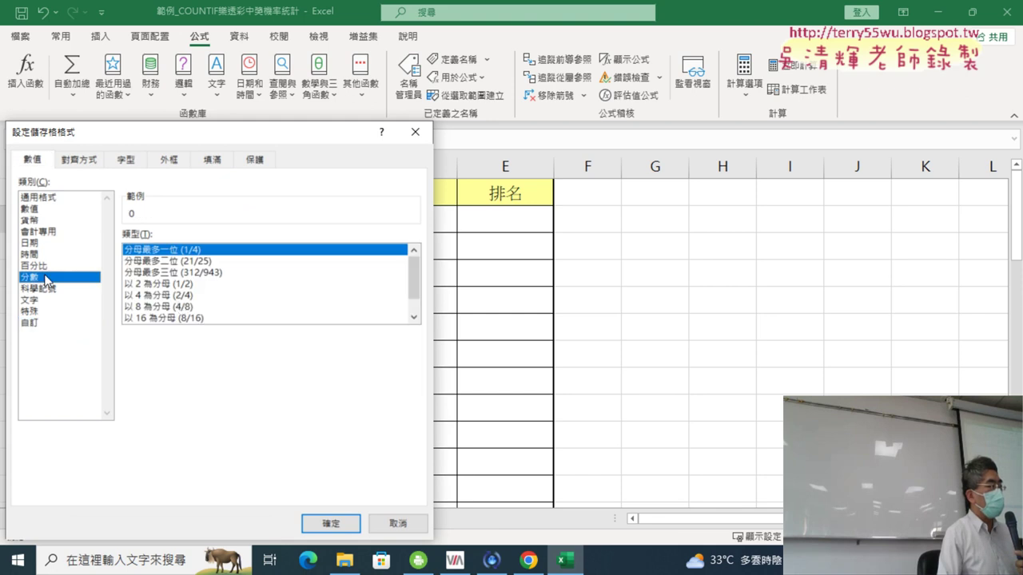
pyautogui.scroll(-1, 417, 294)
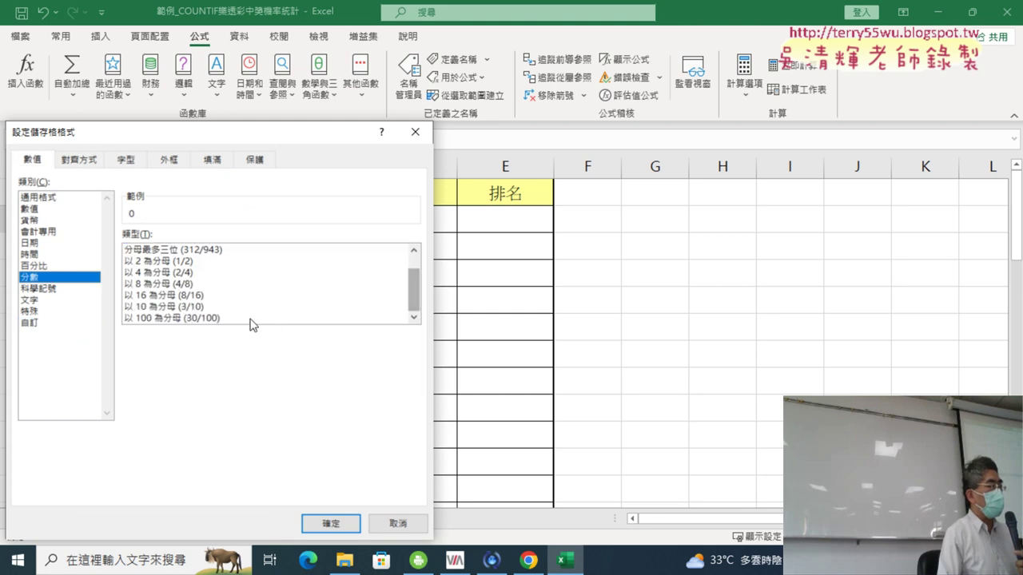
pyautogui.click(189, 320)
pyautogui.click(29, 323)
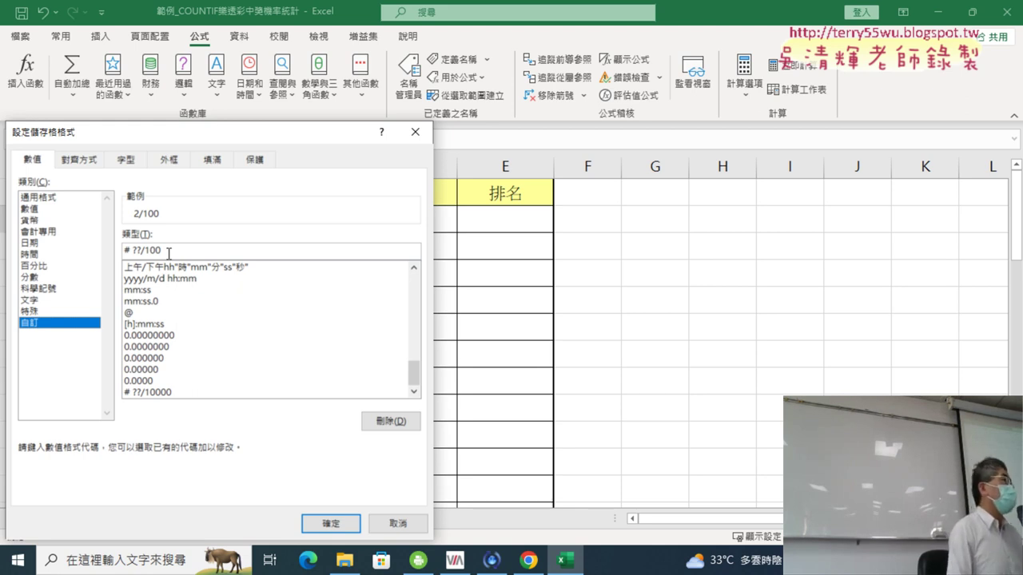
pyautogui.click(397, 523)
# Step: Enter =B2+C2 in D2 and fill it down the 合計 column
pyautogui.click(399, 166)
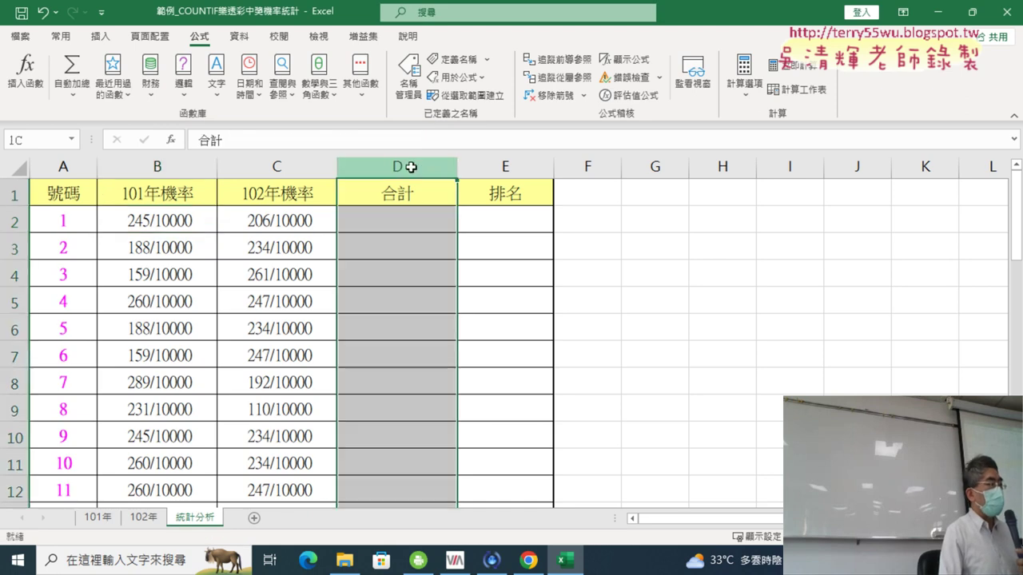
pyautogui.click(401, 224)
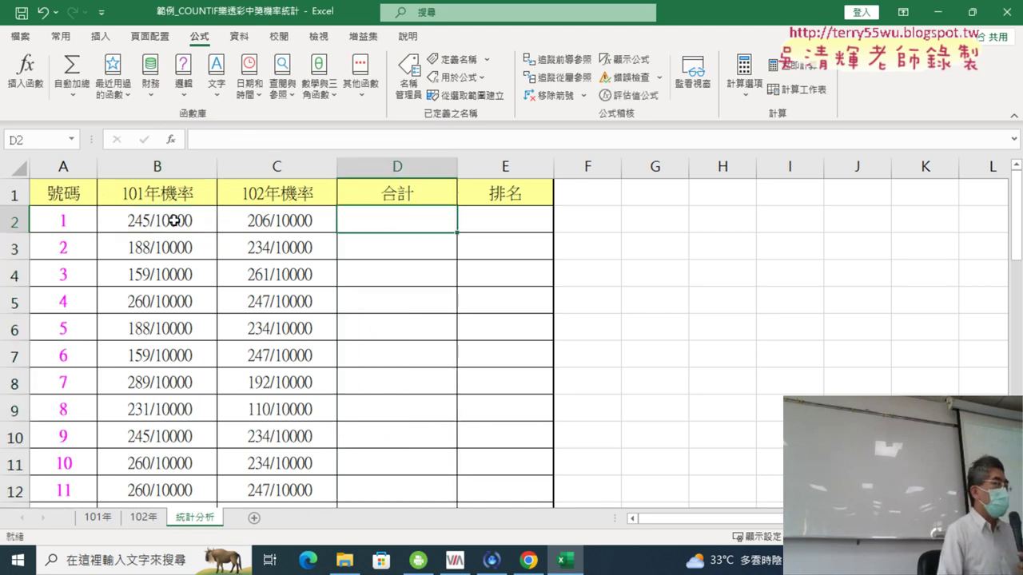
pyautogui.click(250, 140)
pyautogui.write('ㄦ')
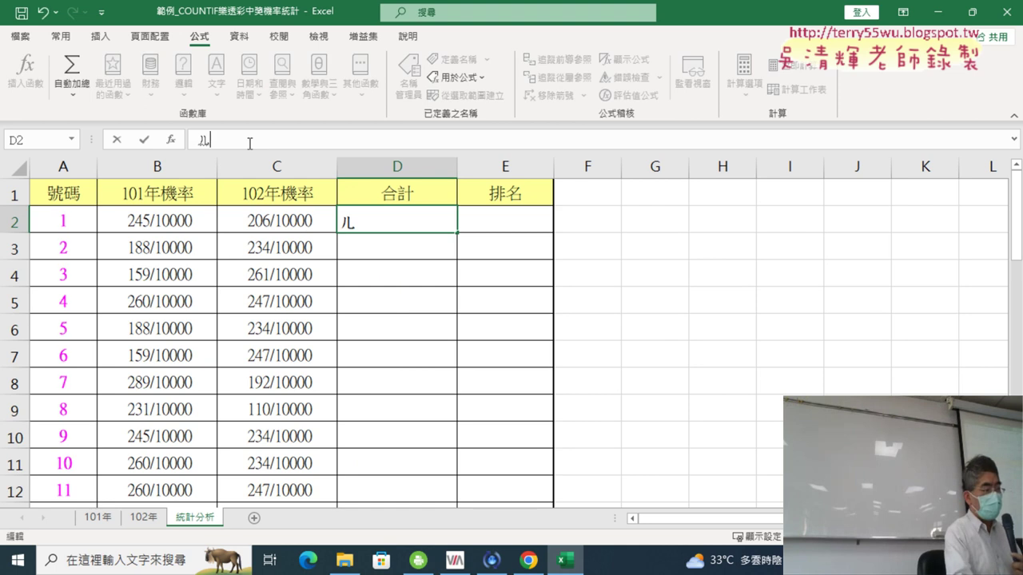
pyautogui.press('BackSpace')
pyautogui.write('=')
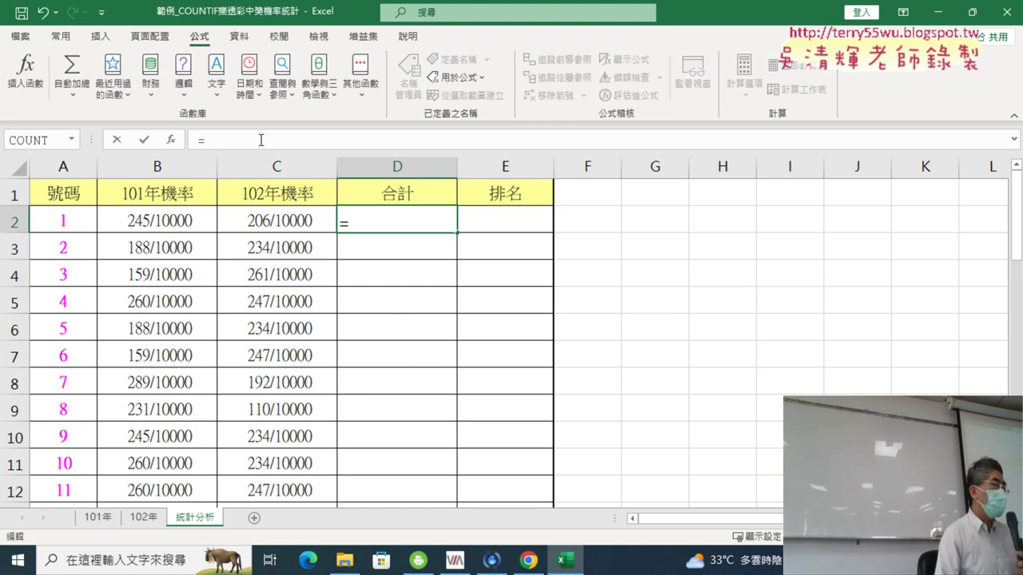
pyautogui.click(157, 219)
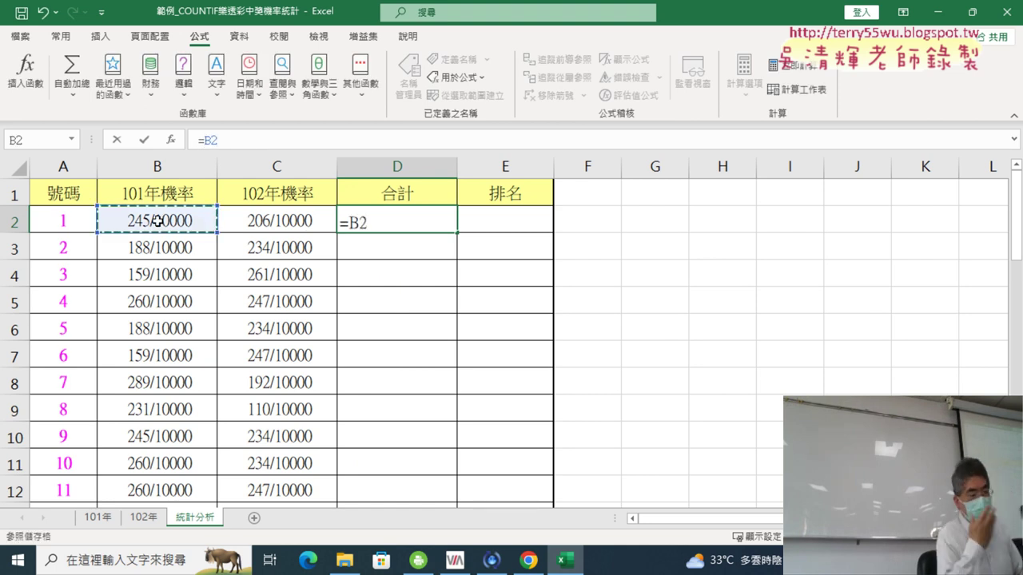
pyautogui.write('+')
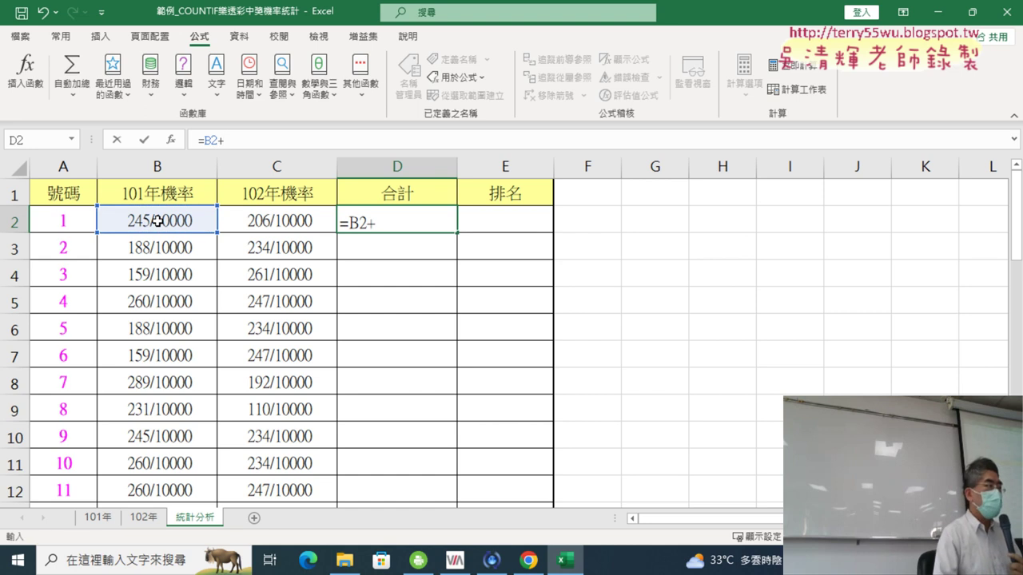
pyautogui.click(276, 220)
pyautogui.click(144, 140)
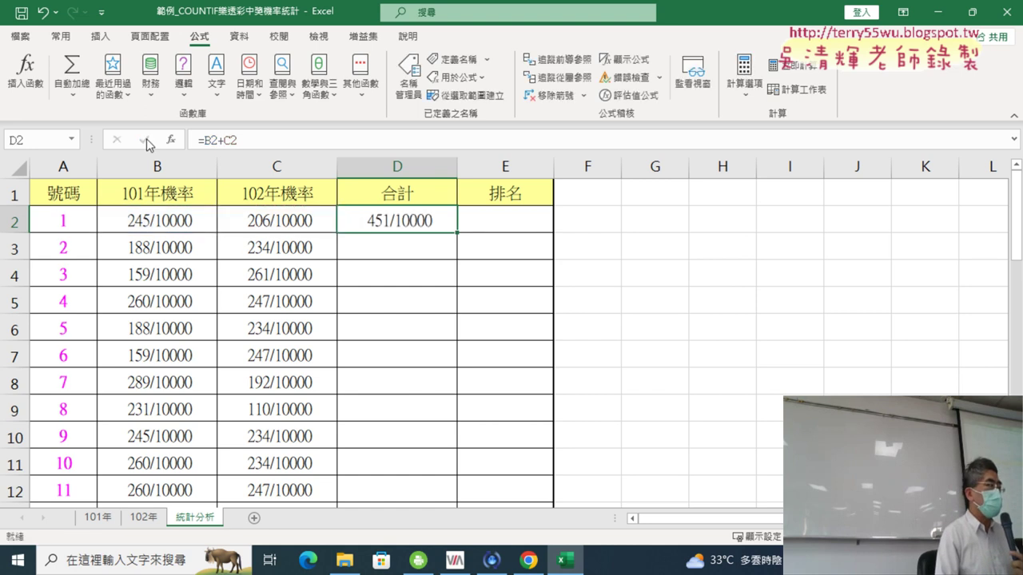
pyautogui.doubleClick(459, 232)
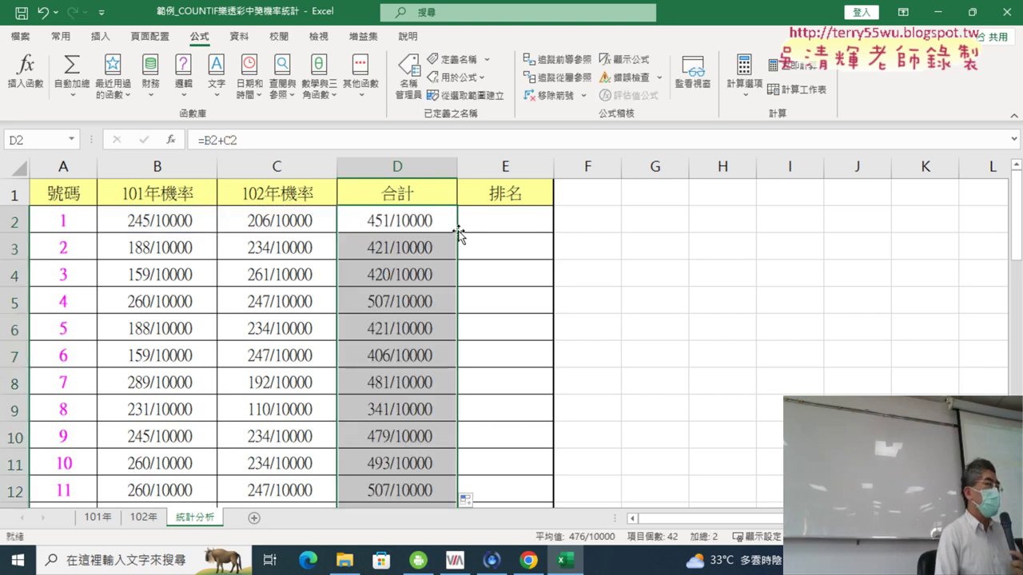
pyautogui.click(509, 222)
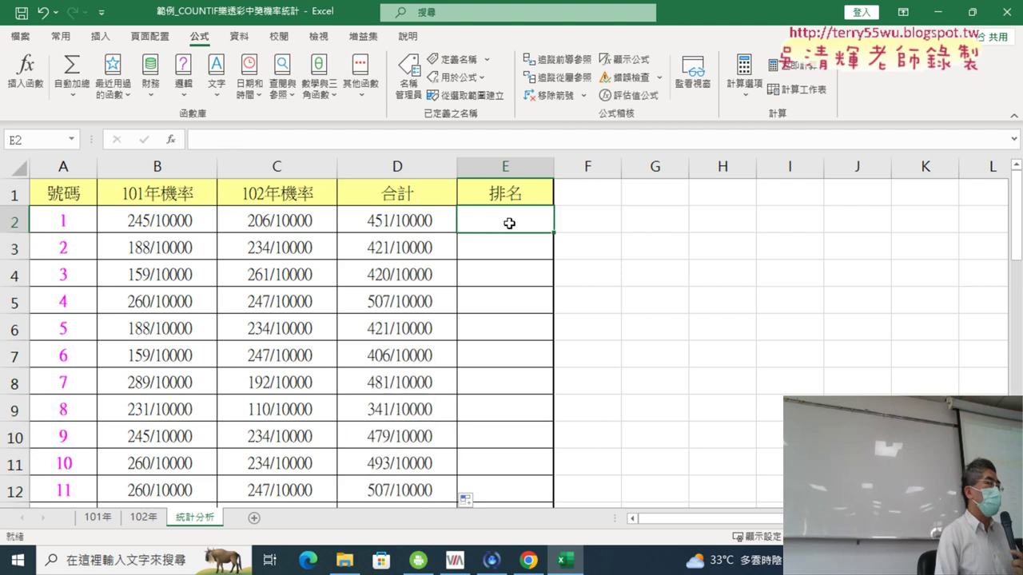
# Step: Open Insert Function for E2 and move the dialog aside to uncover the cell
pyautogui.scroll(-7, 402, 216)
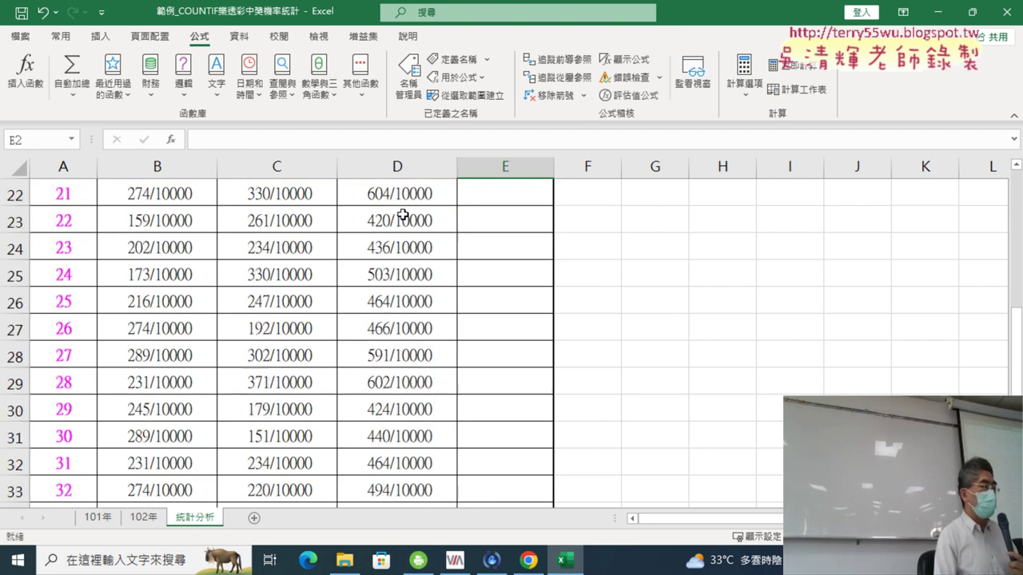
pyautogui.scroll(3, 402, 216)
pyautogui.scroll(3, 403, 216)
pyautogui.scroll(1, 403, 216)
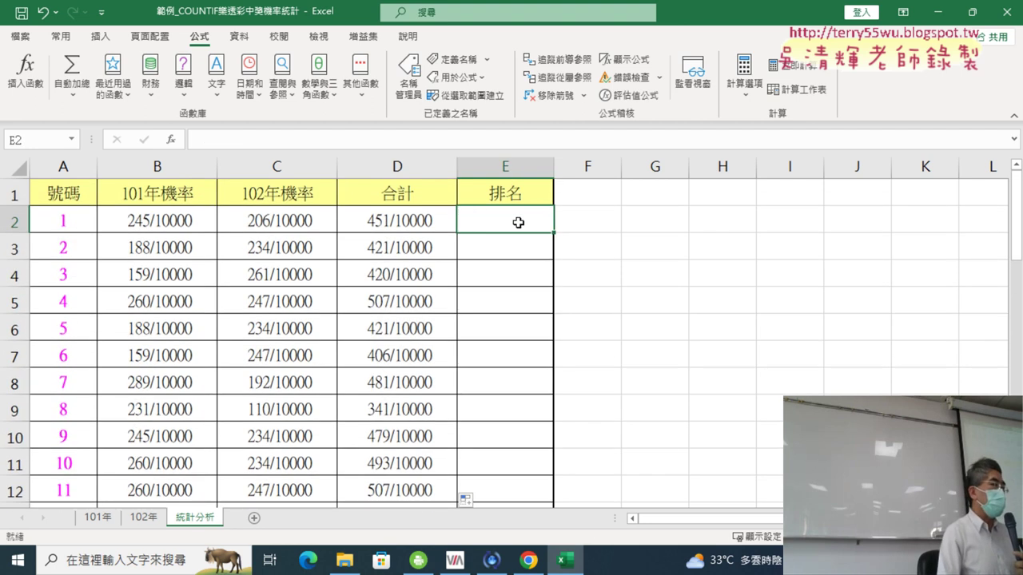
pyautogui.click(170, 139)
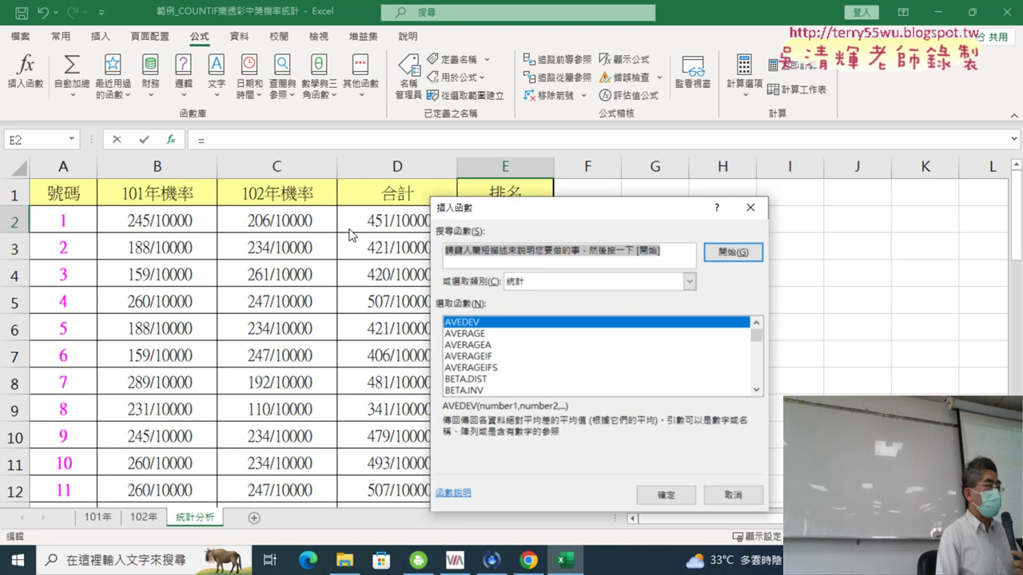
pyautogui.moveTo(600, 209); pyautogui.dragTo(711, 124)
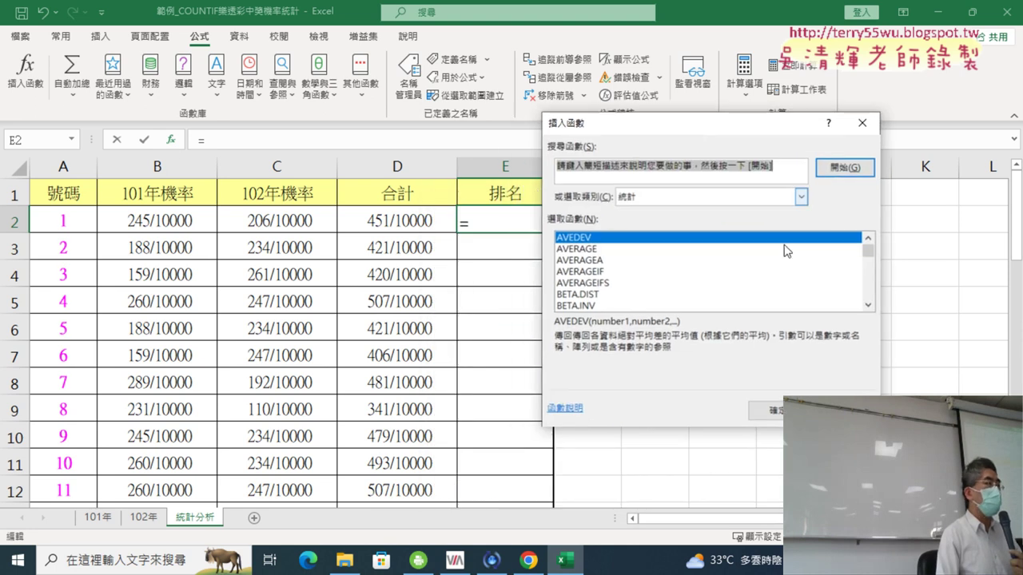
# Step: Choose RANK.EQ from the 統計 category and confirm it
pyautogui.click(867, 306)
pyautogui.click(868, 306)
pyautogui.click(868, 306)
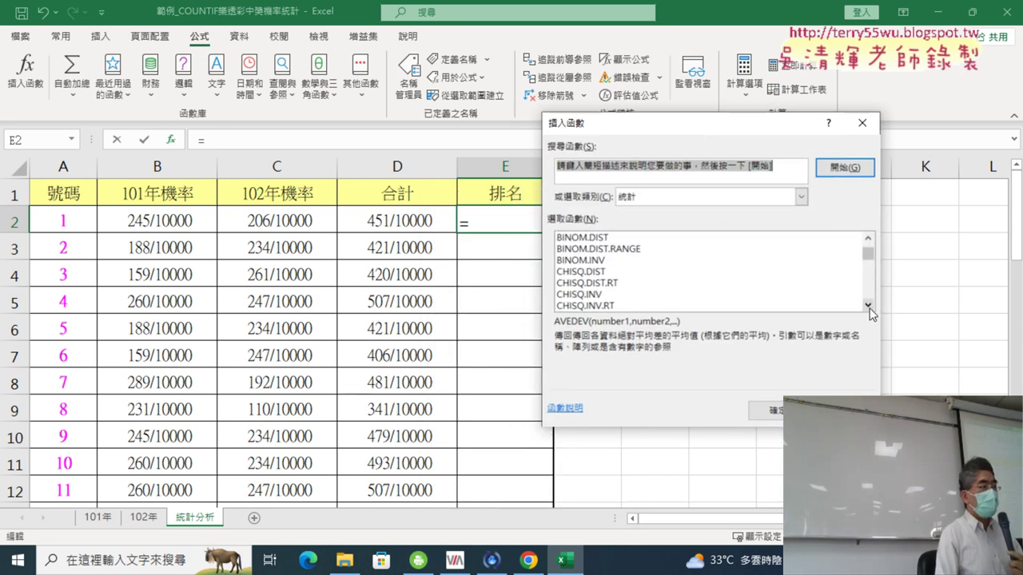
pyautogui.click(868, 306)
pyautogui.scroll(-6, 872, 293)
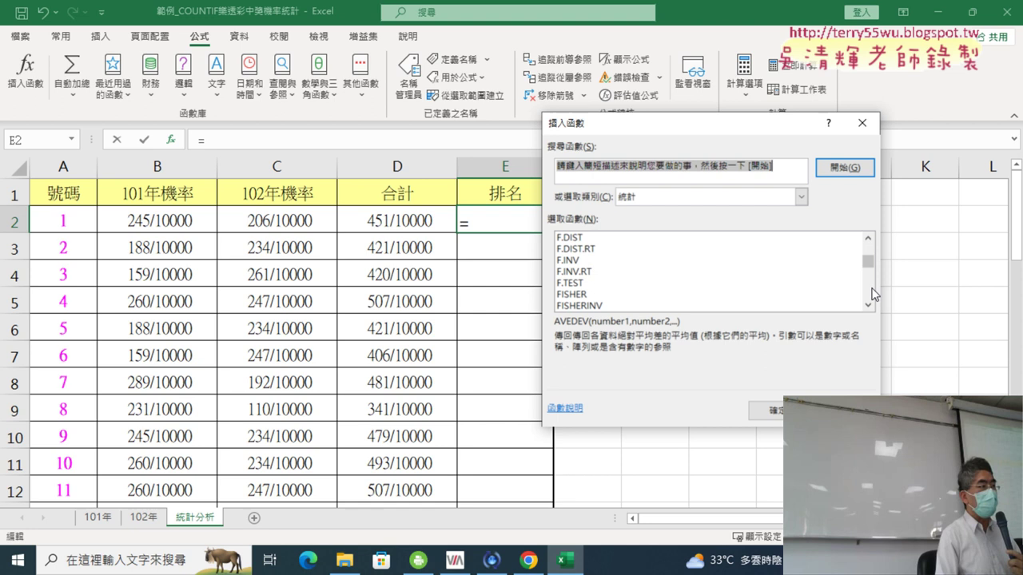
pyautogui.scroll(-6, 872, 294)
pyautogui.scroll(-2, 872, 294)
pyautogui.scroll(-2, 872, 294)
pyautogui.scroll(-2, 872, 294)
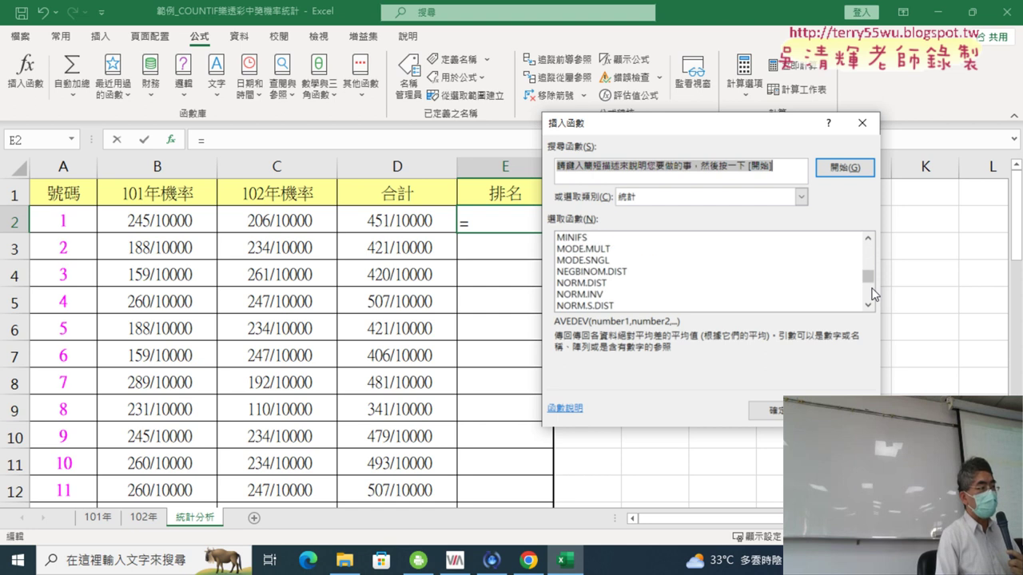
pyautogui.scroll(-2, 872, 294)
pyautogui.scroll(-1, 873, 308)
pyautogui.scroll(-1, 873, 309)
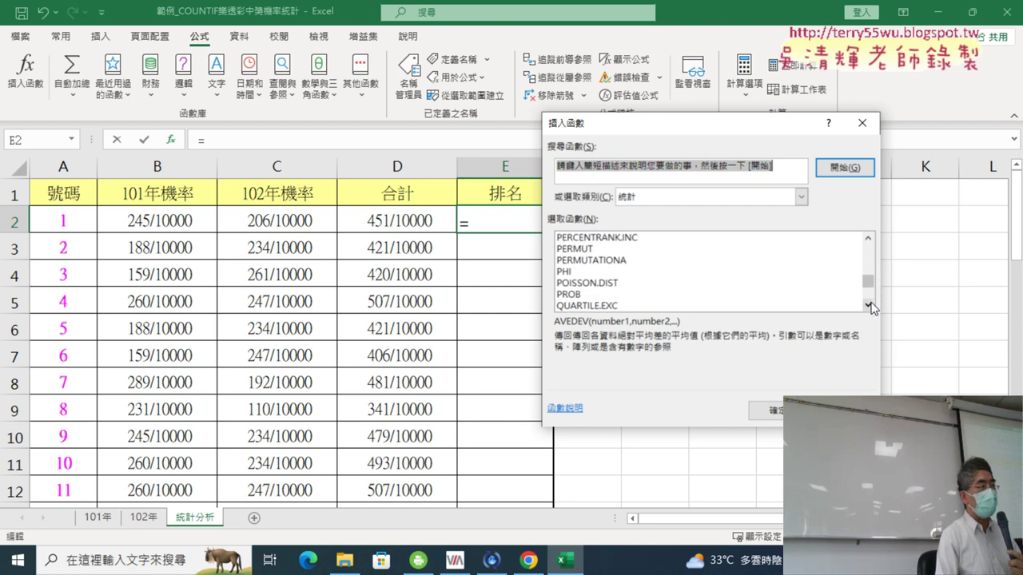
pyautogui.scroll(-1, 872, 308)
pyautogui.scroll(-1, 872, 308)
pyautogui.click(591, 295)
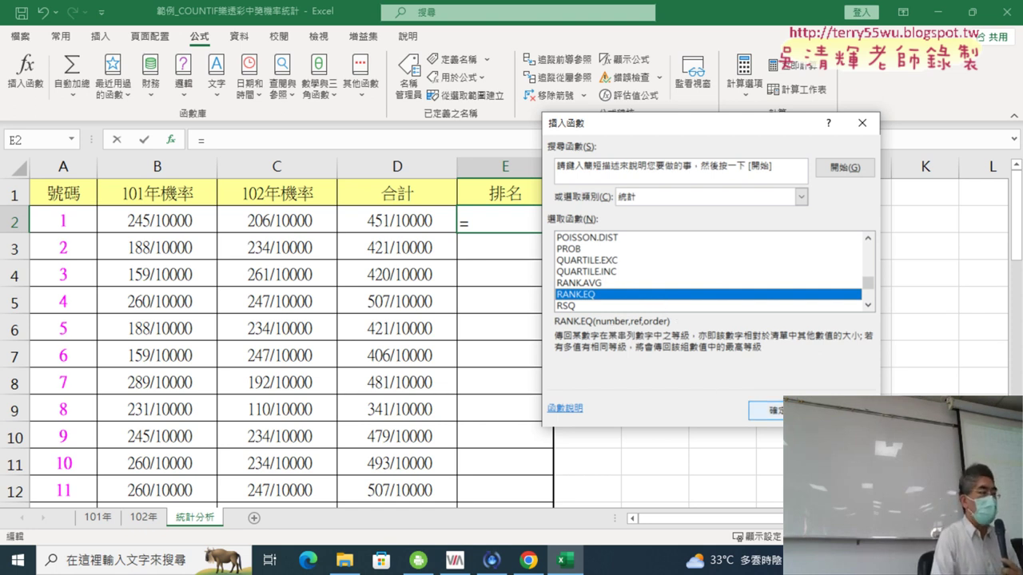
pyautogui.click(771, 411)
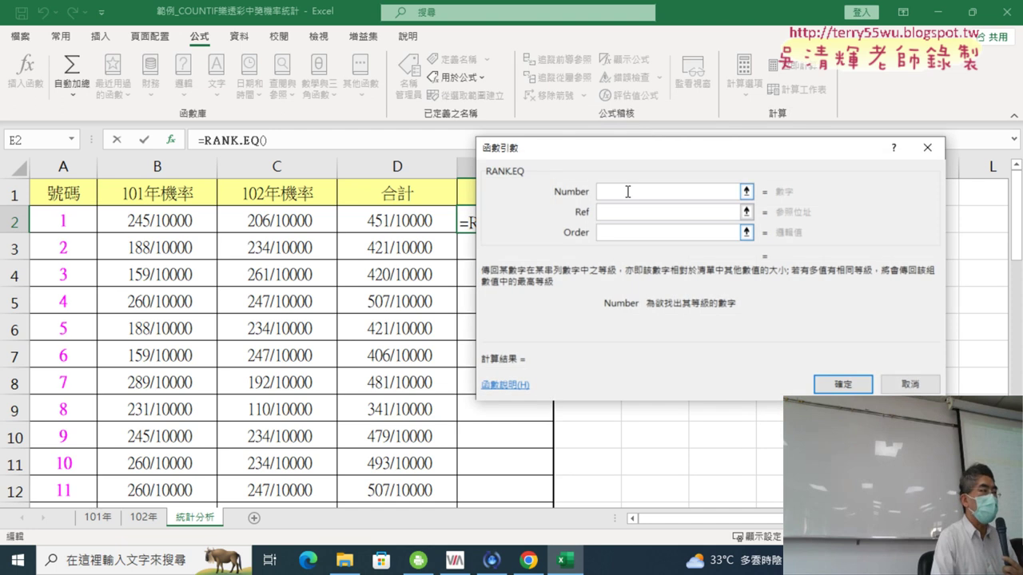
# Step: Set RANK.EQ's Number to D2 and Ref to D2:D43, previewing a rank of 26
pyautogui.moveTo(651, 152); pyautogui.dragTo(824, 169)
pyautogui.click(395, 227)
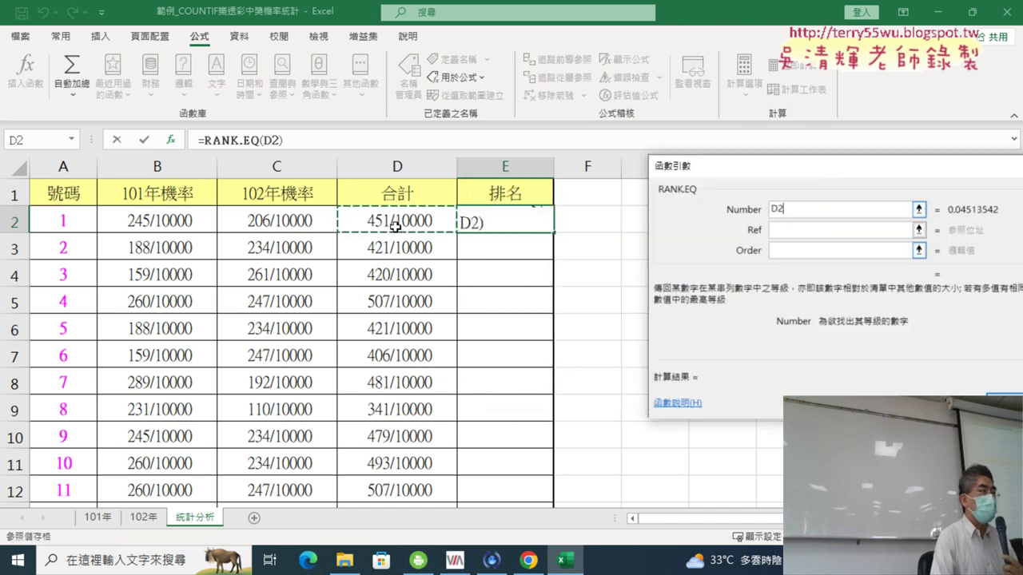
pyautogui.click(789, 232)
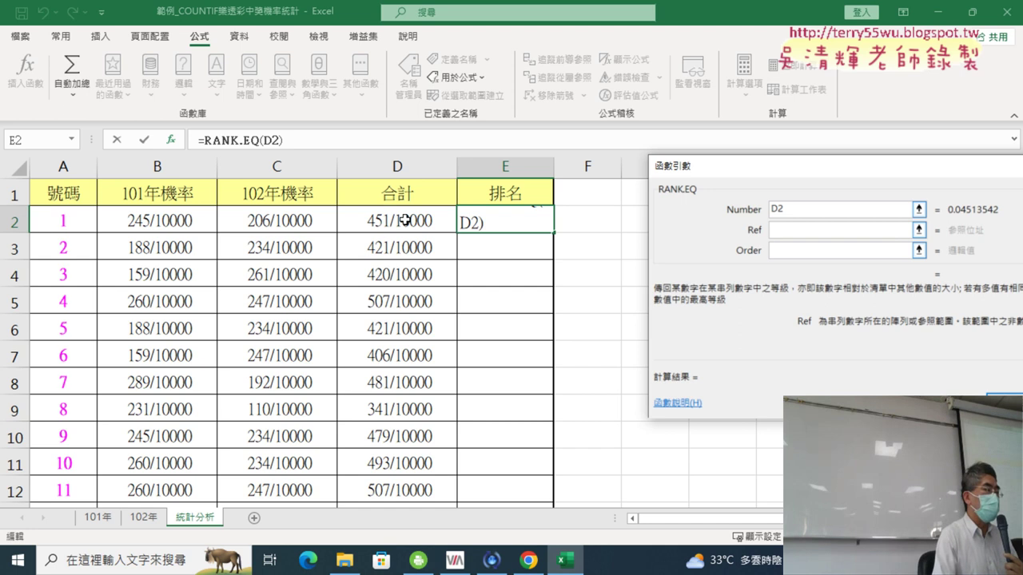
pyautogui.click(401, 221)
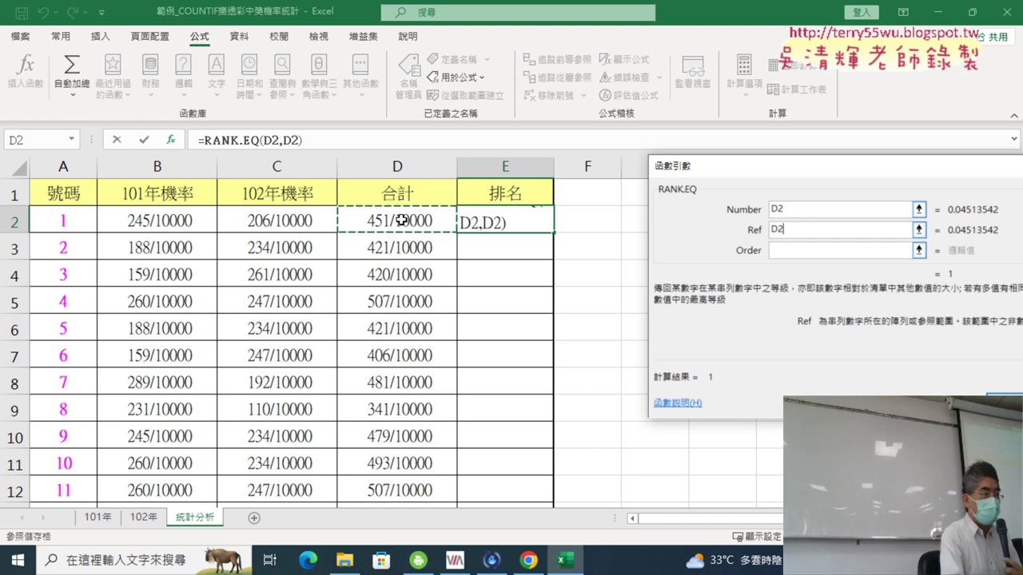
pyautogui.hotkey('ctrl', 'shift', 'Down')
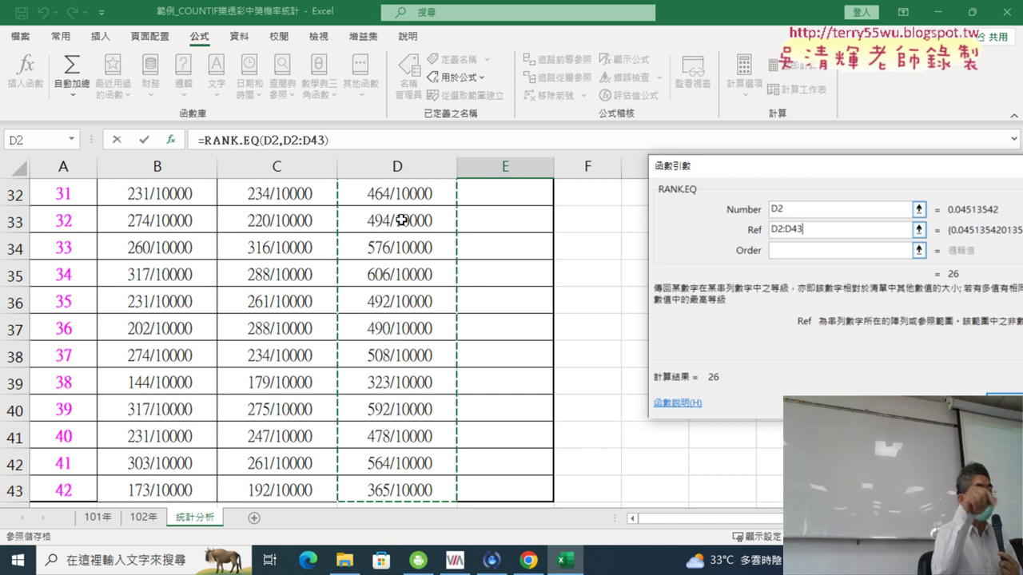
pyautogui.click(831, 212)
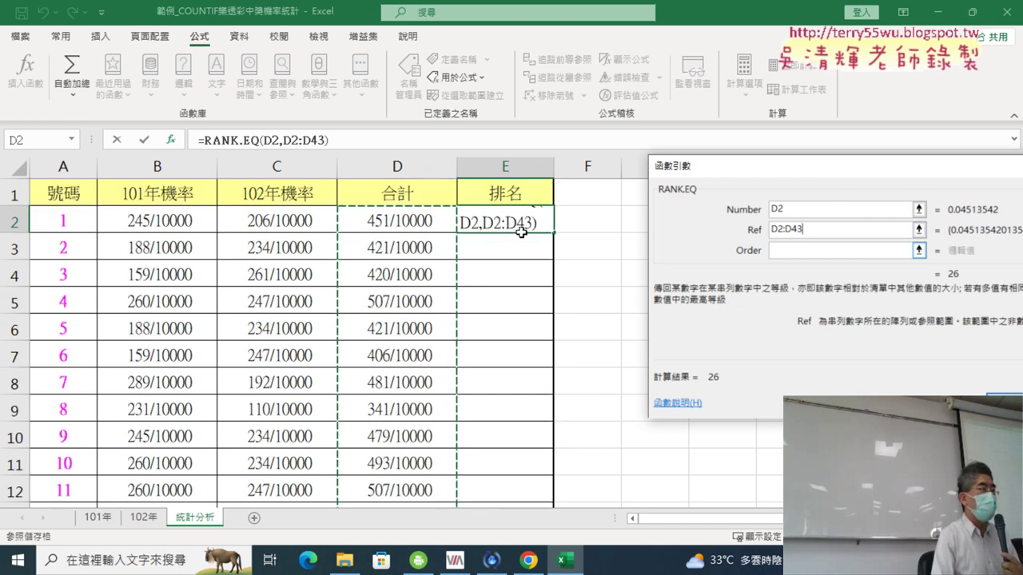
pyautogui.doubleClick(787, 230)
pyautogui.doubleClick(787, 230)
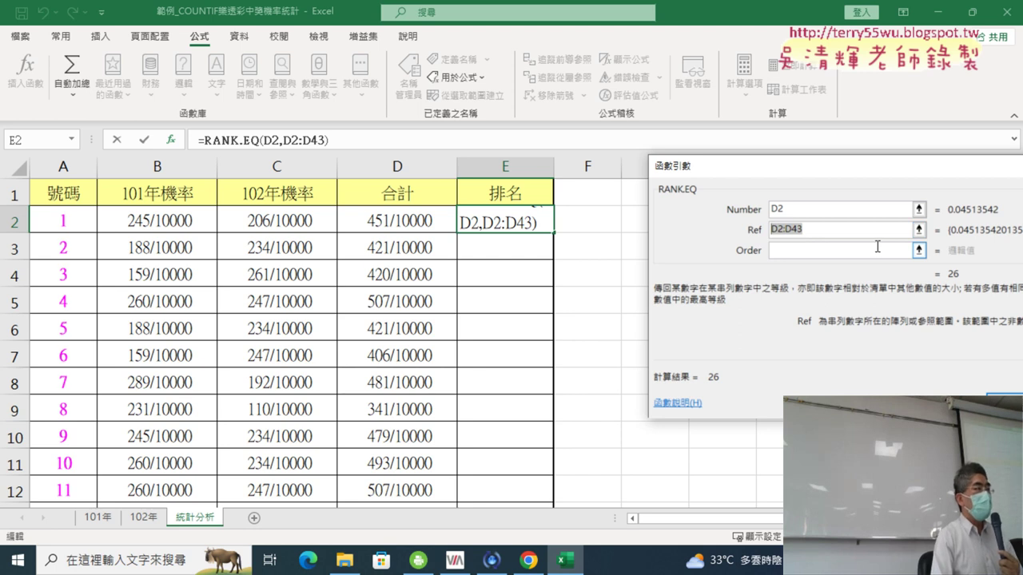
pyautogui.click(802, 251)
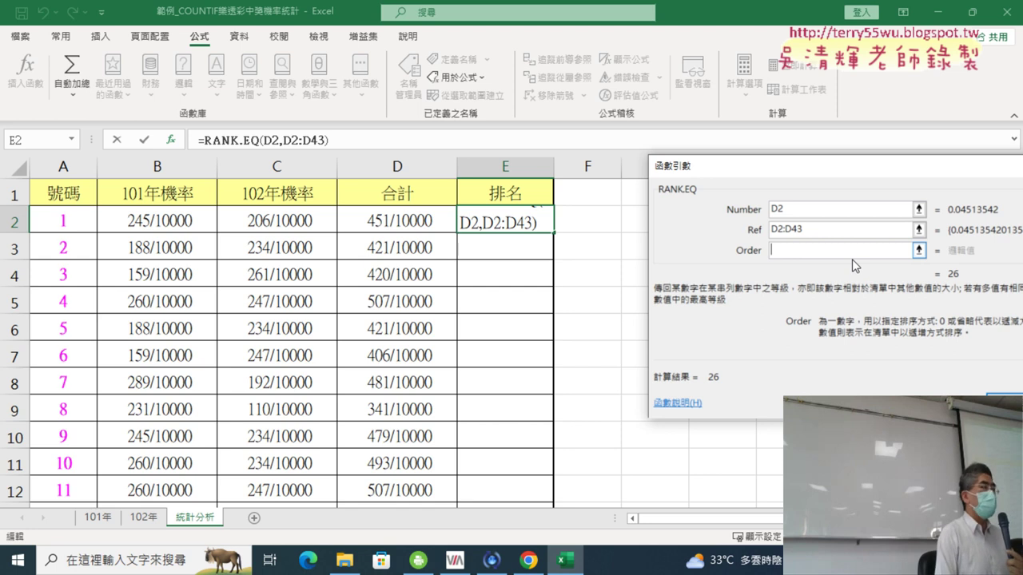
pyautogui.moveTo(852, 166); pyautogui.dragTo(699, 150)
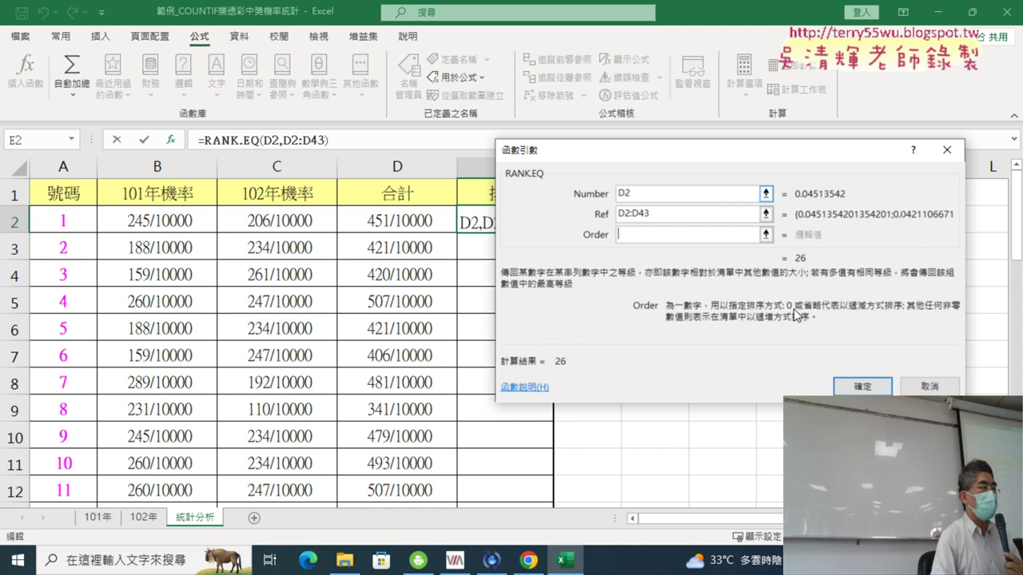
pyautogui.write('0')
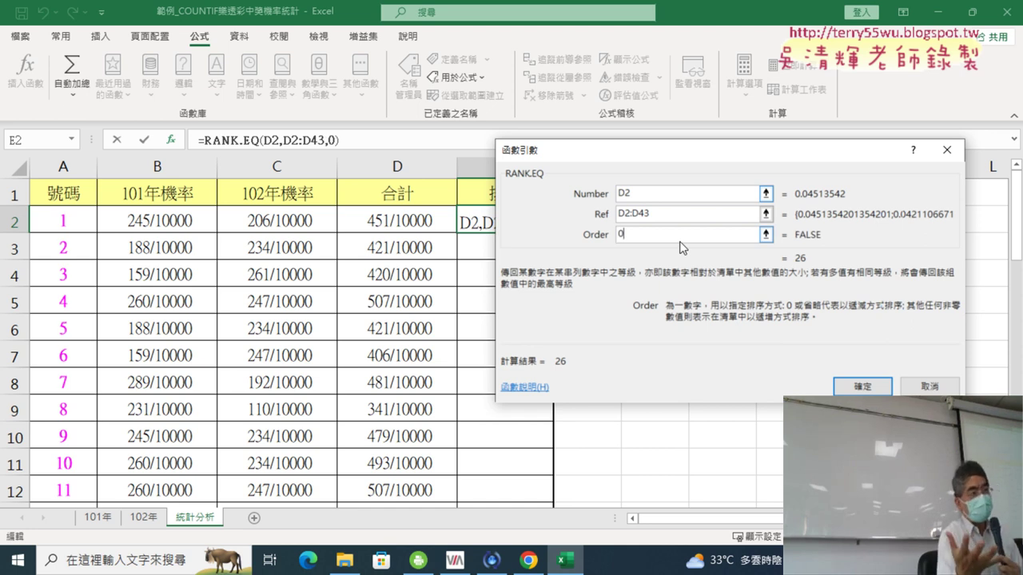
pyautogui.press('BackSpace')
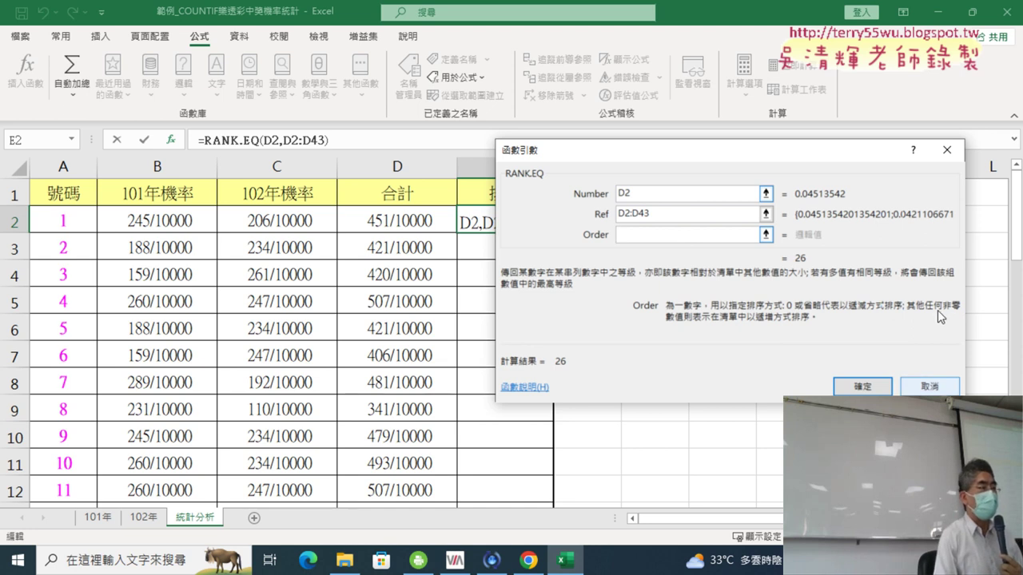
pyautogui.write('1')
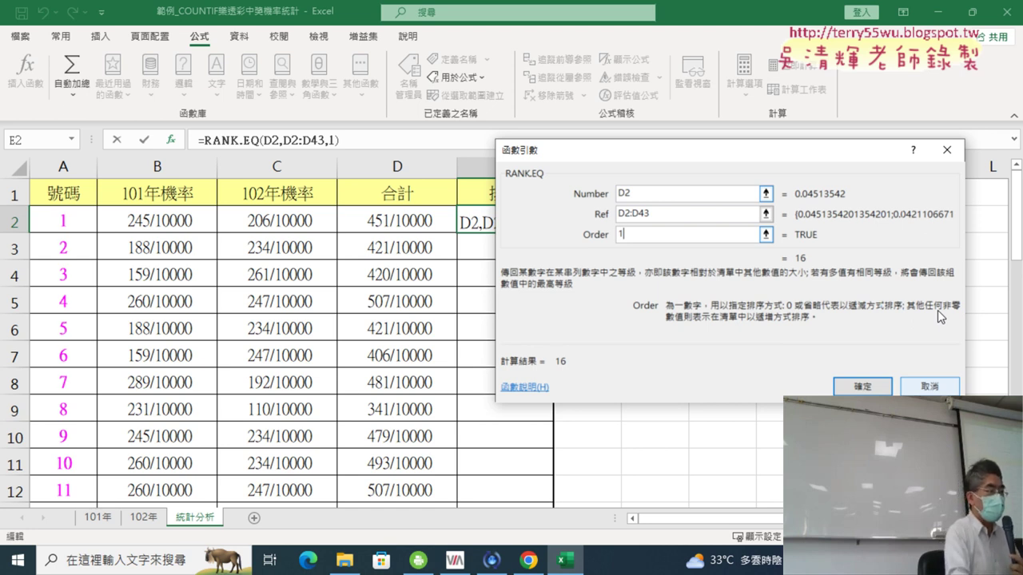
pyautogui.press('BackSpace')
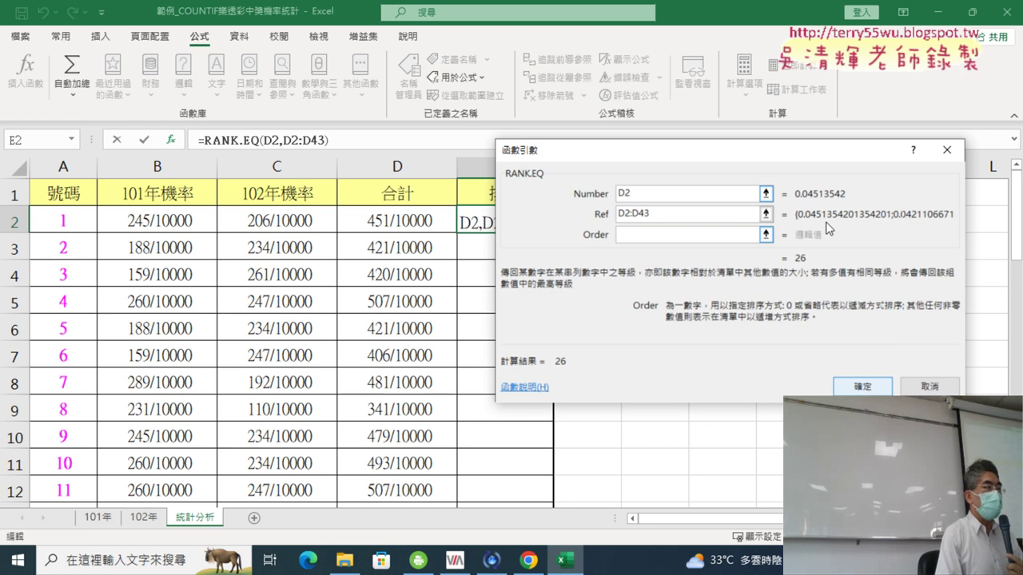
pyautogui.moveTo(803, 155); pyautogui.dragTo(906, 165)
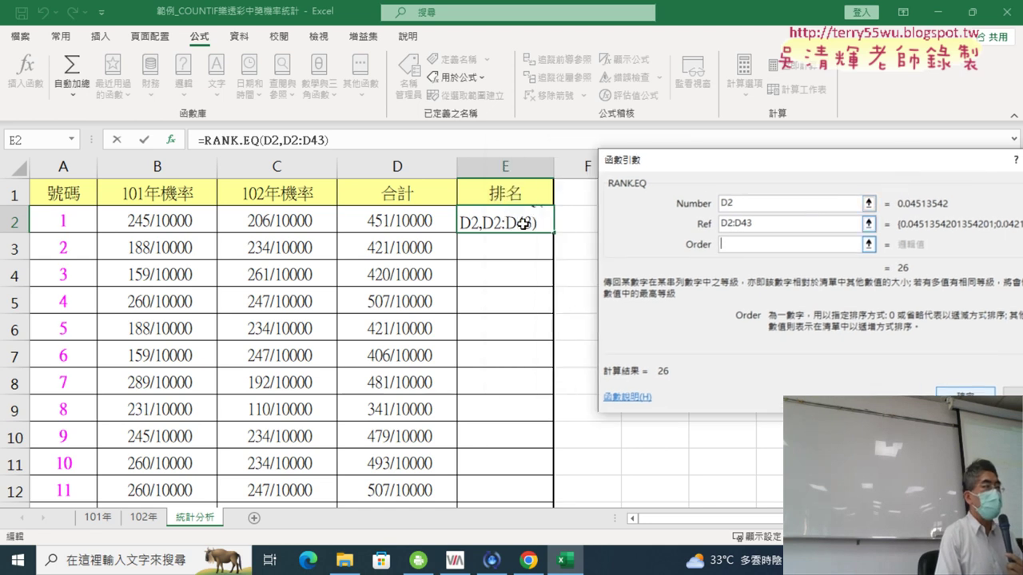
# Step: Change the Ref to D$2:D$43 and confirm, so E2 shows rank 26
pyautogui.click(754, 224)
pyautogui.scroll(-1, 505, 234)
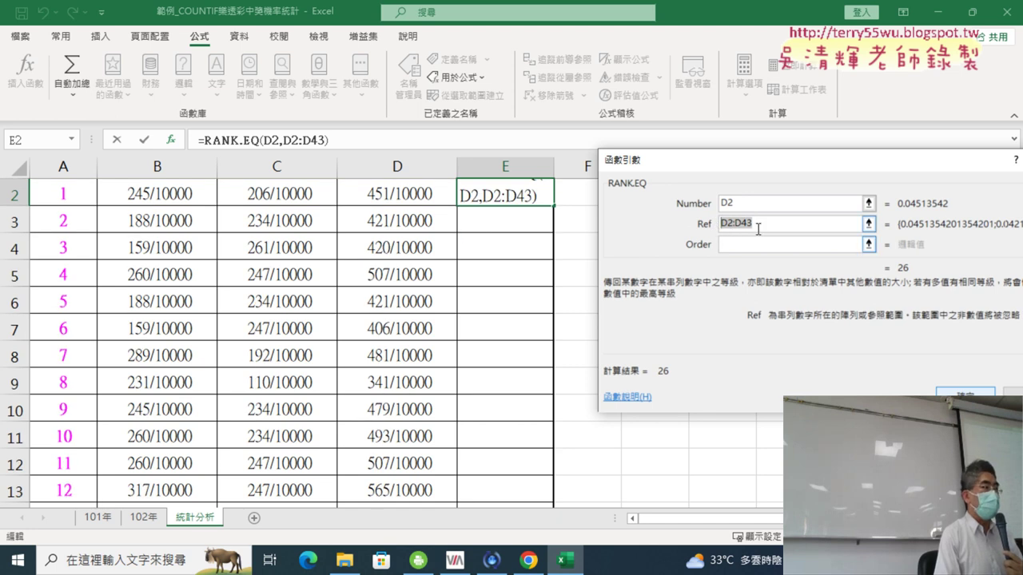
pyautogui.click(733, 224)
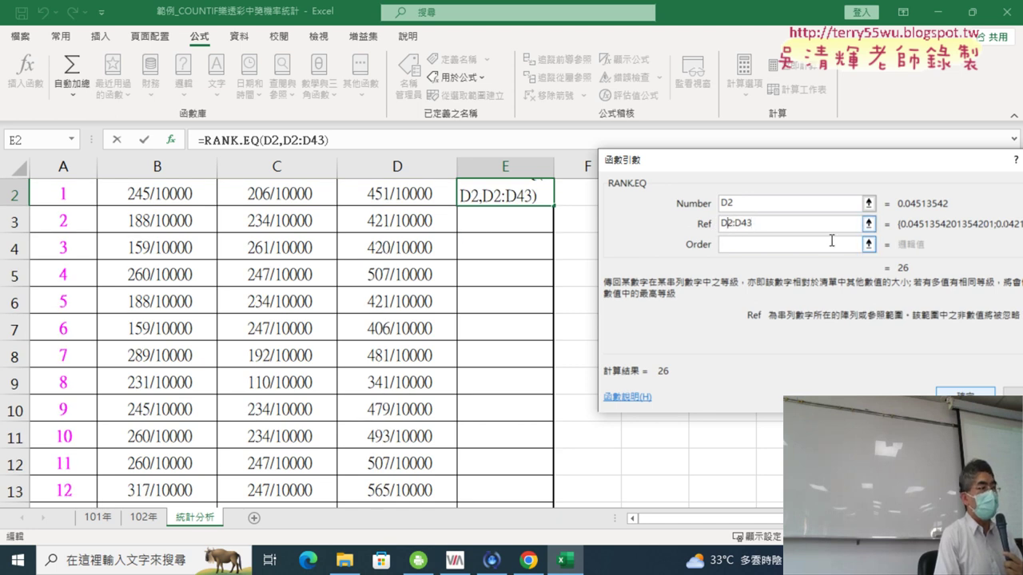
pyautogui.write('$')
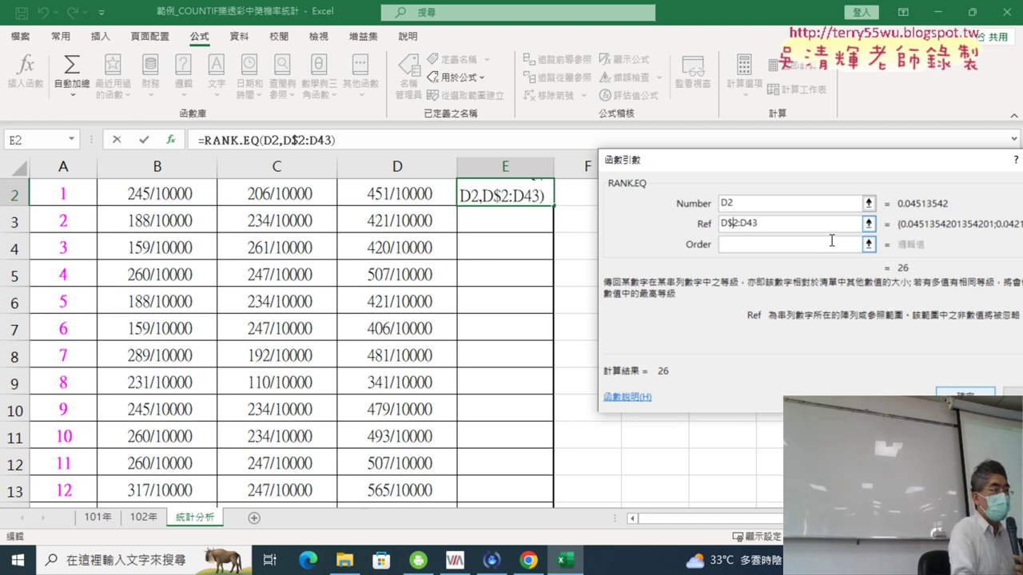
pyautogui.click(749, 223)
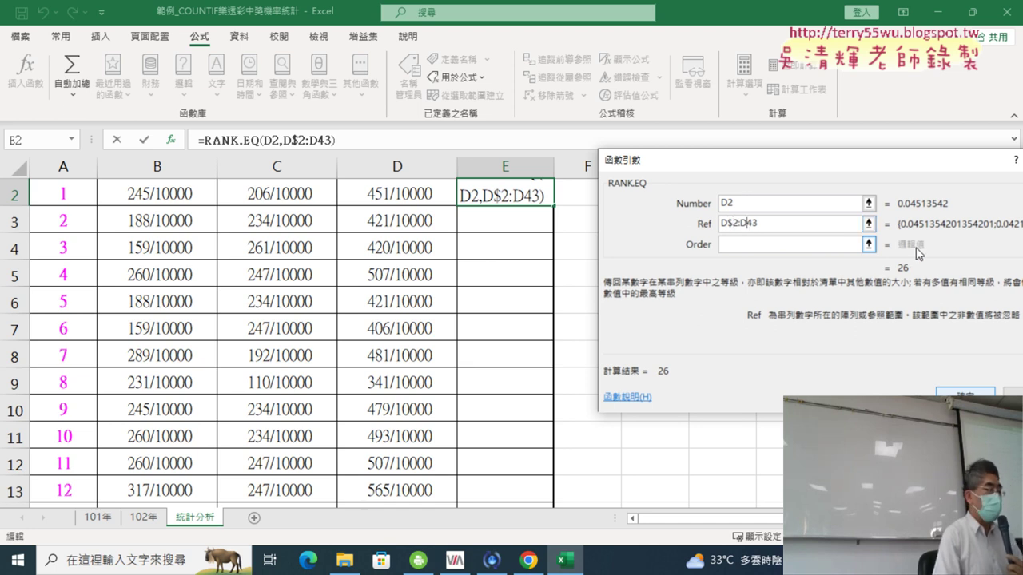
pyautogui.write('$')
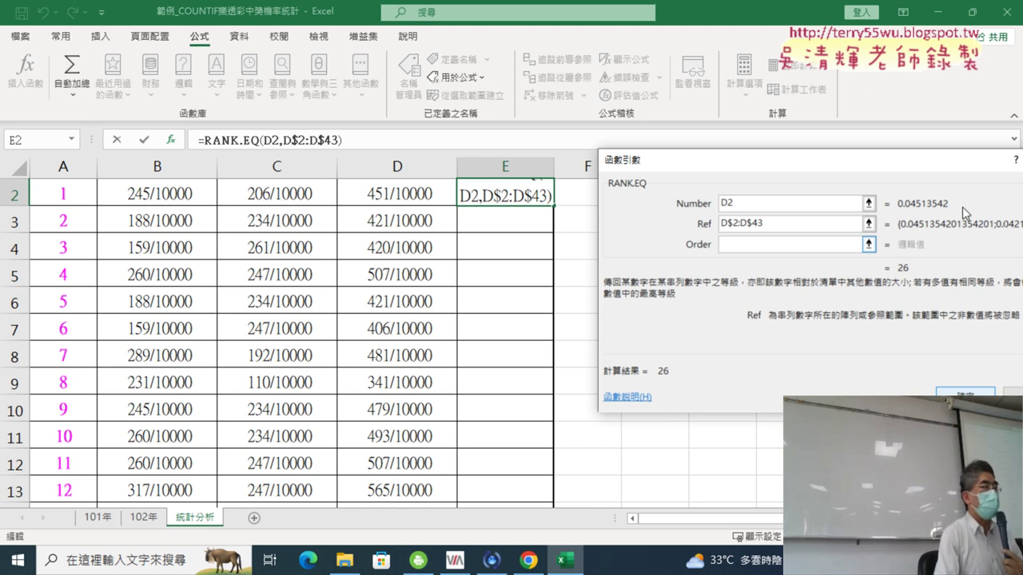
pyautogui.click(966, 393)
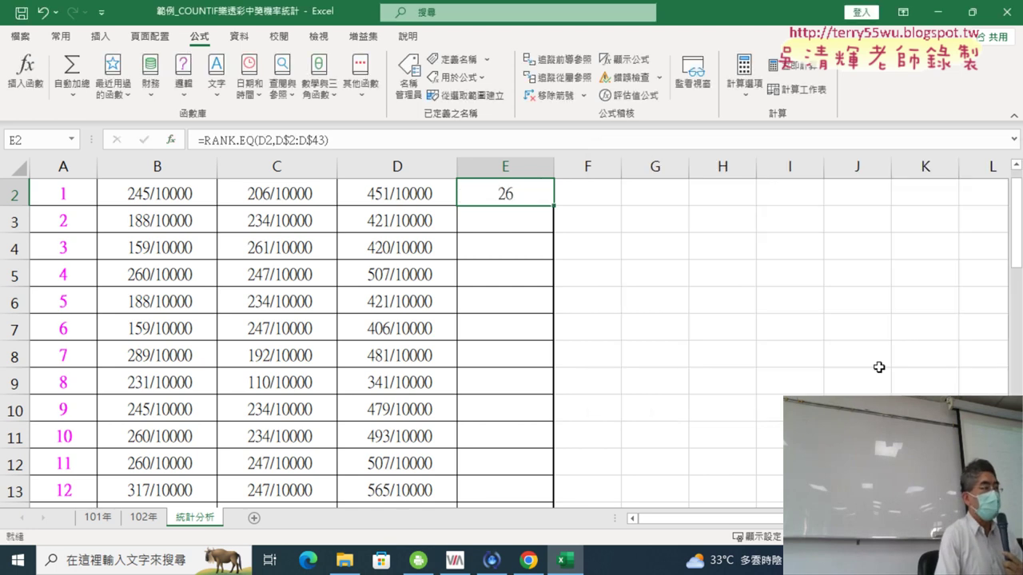
# Step: Fill E2's RANK.EQ formula down to E43, ranking ball 34 first and ball 38 last
pyautogui.doubleClick(551, 205)
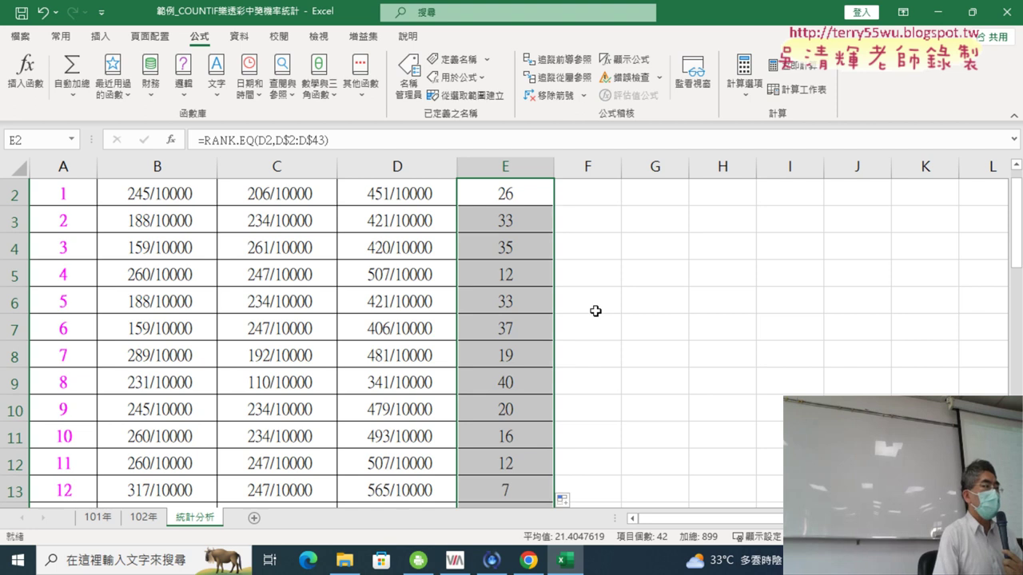
pyautogui.scroll(1, 596, 311)
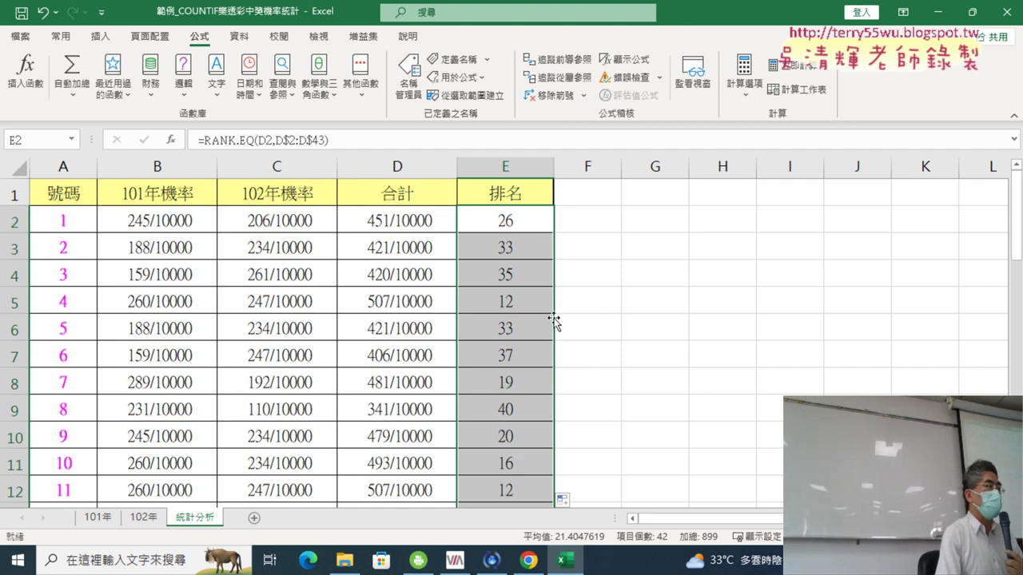
pyautogui.scroll(-3, 554, 320)
pyautogui.scroll(-2, 556, 322)
pyautogui.scroll(-1, 557, 323)
pyautogui.scroll(-2, 560, 327)
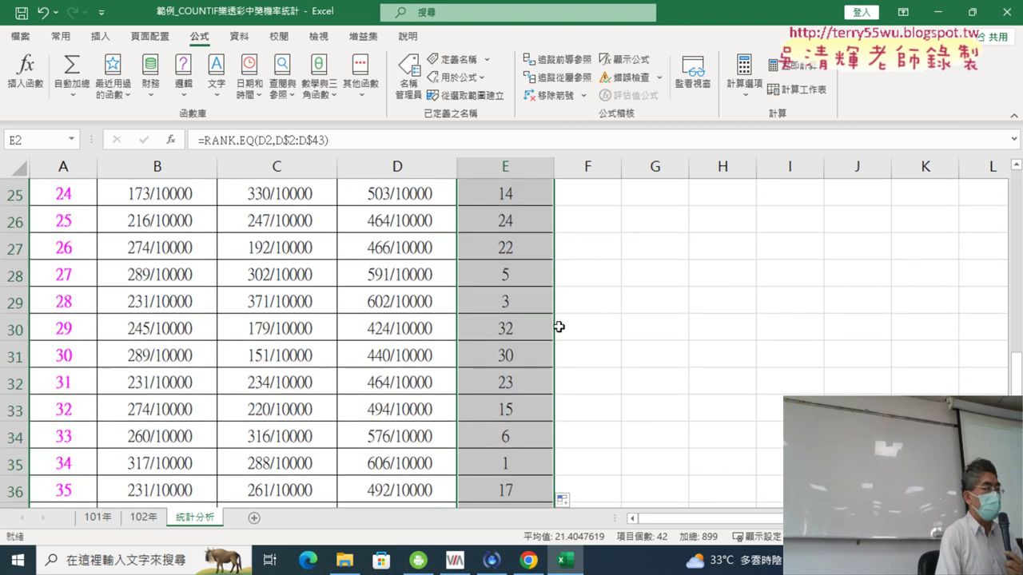
pyautogui.scroll(-2, 558, 327)
pyautogui.moveTo(515, 307); pyautogui.dragTo(410, 304)
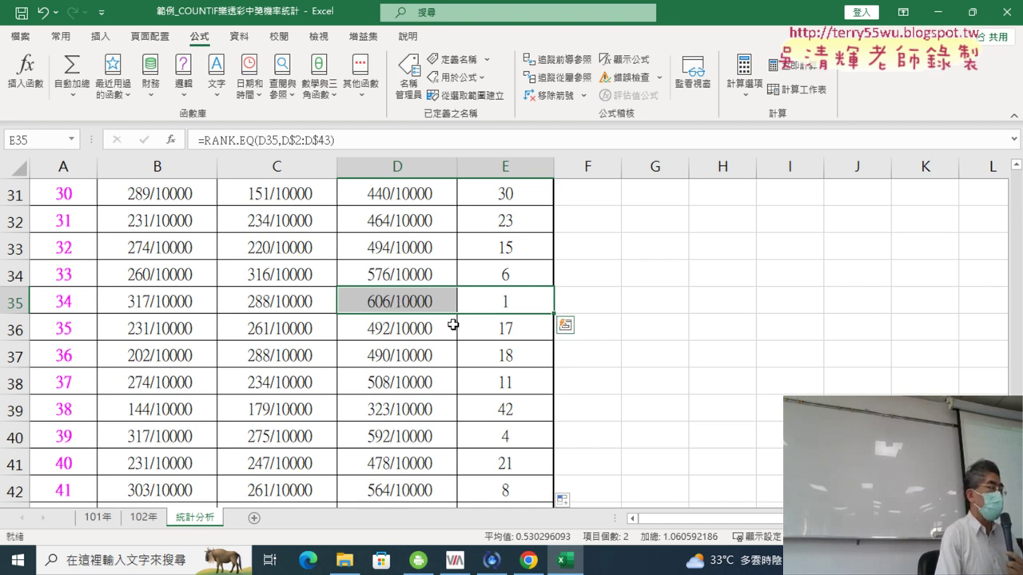
pyautogui.moveTo(387, 304)
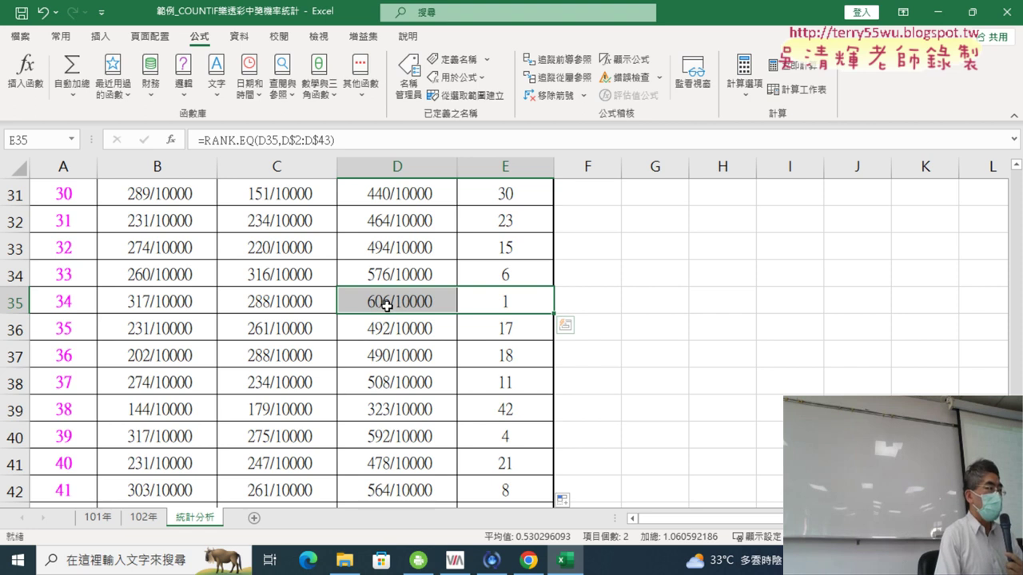
pyautogui.scroll(-3, 387, 305)
pyautogui.scroll(4, 395, 304)
pyautogui.scroll(4, 395, 301)
pyautogui.scroll(1, 404, 320)
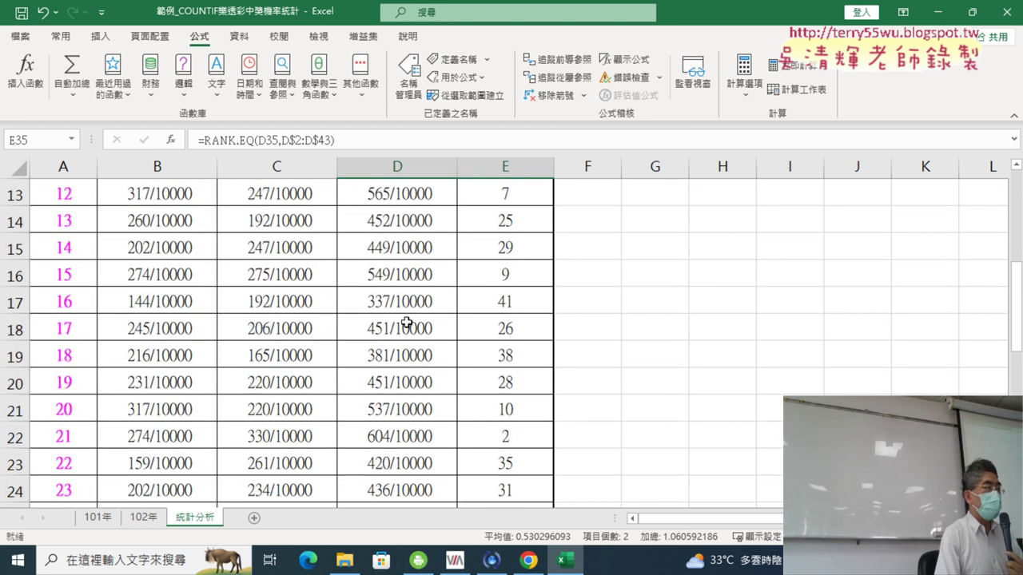
pyautogui.scroll(-3, 446, 346)
pyautogui.moveTo(505, 354); pyautogui.dragTo(406, 356)
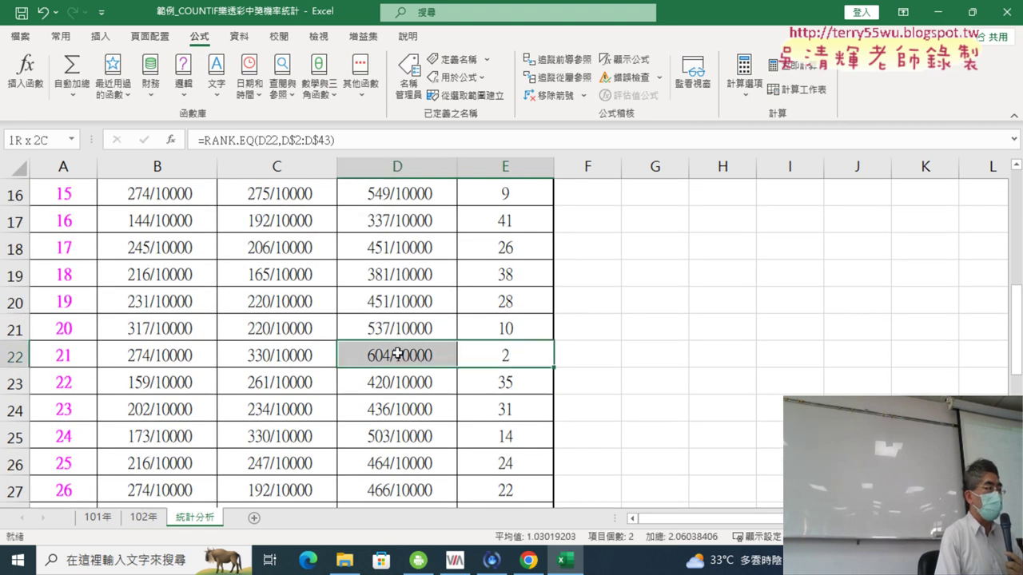
pyautogui.scroll(2, 465, 354)
pyautogui.scroll(3, 465, 354)
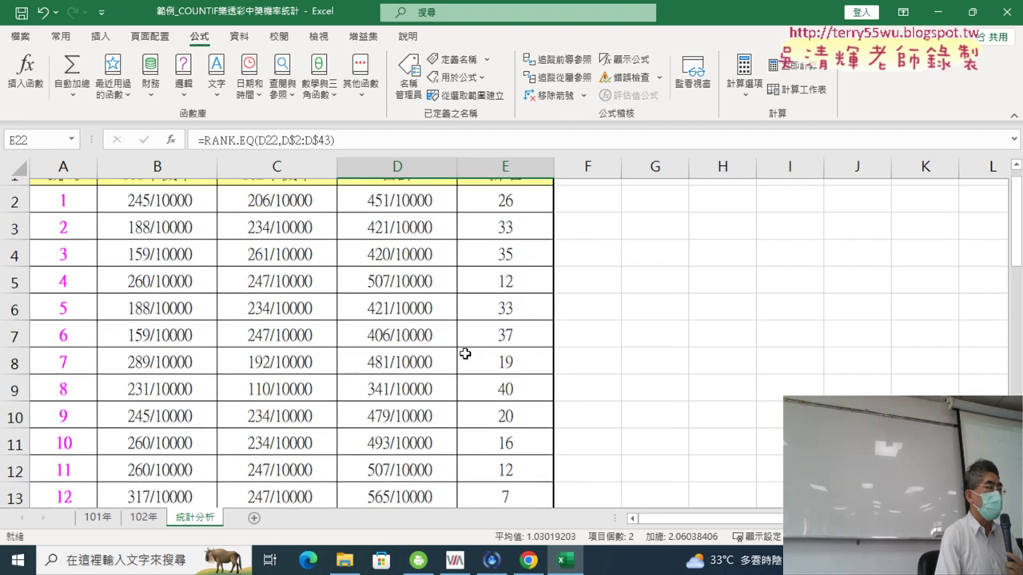
pyautogui.scroll(1, 465, 354)
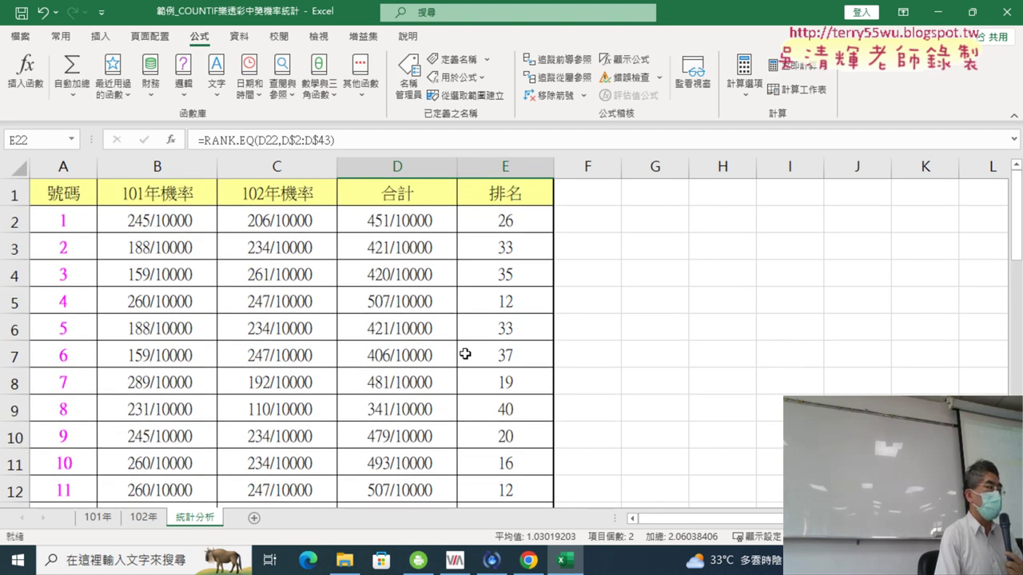
pyautogui.scroll(-3, 465, 353)
pyautogui.scroll(-1, 465, 354)
pyautogui.scroll(-2, 465, 354)
pyautogui.scroll(5, 465, 354)
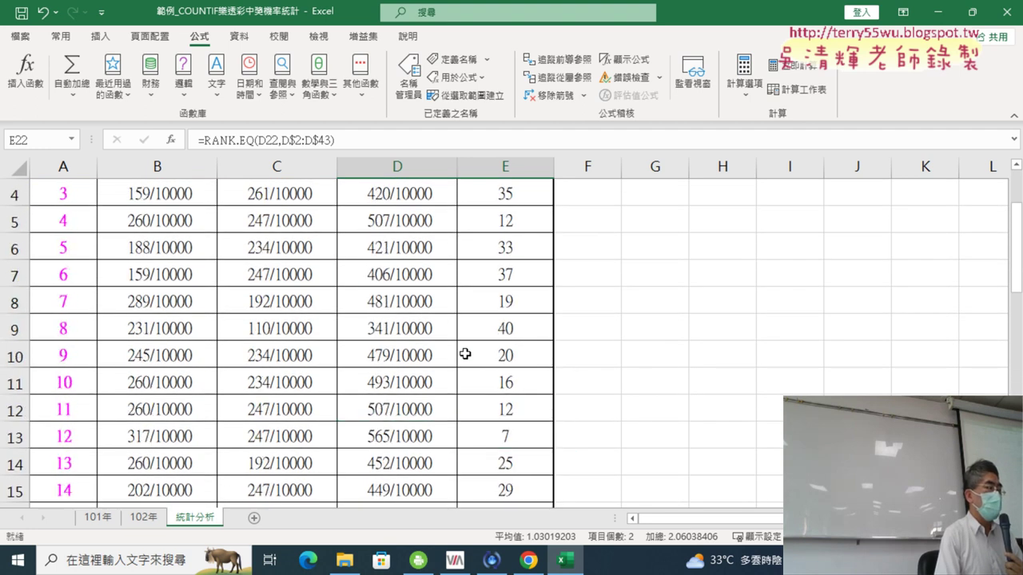
pyautogui.scroll(1, 465, 354)
pyautogui.scroll(-3, 466, 354)
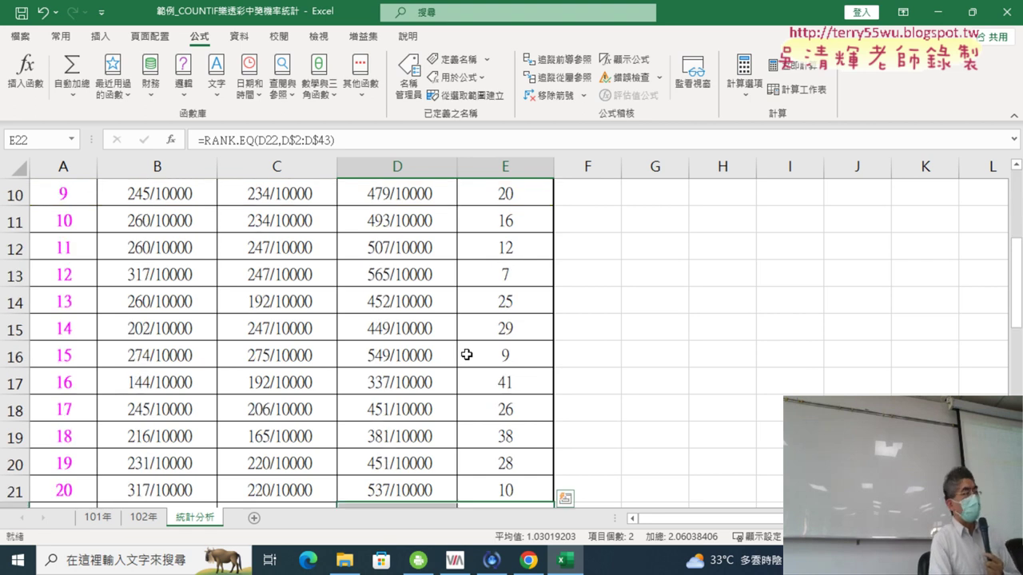
pyautogui.scroll(1, 467, 354)
pyautogui.scroll(2, 466, 354)
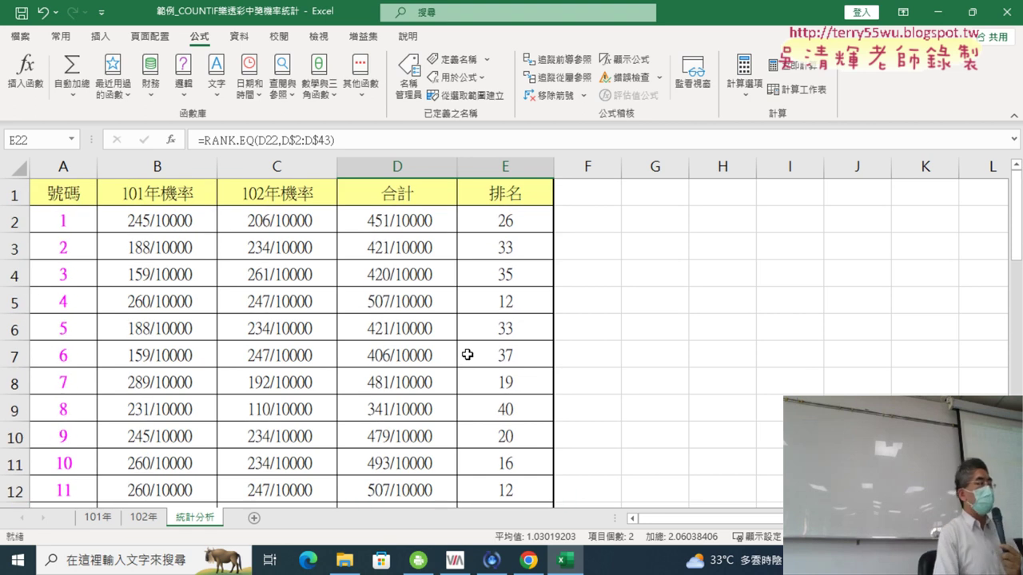
pyautogui.scroll(-2, 468, 353)
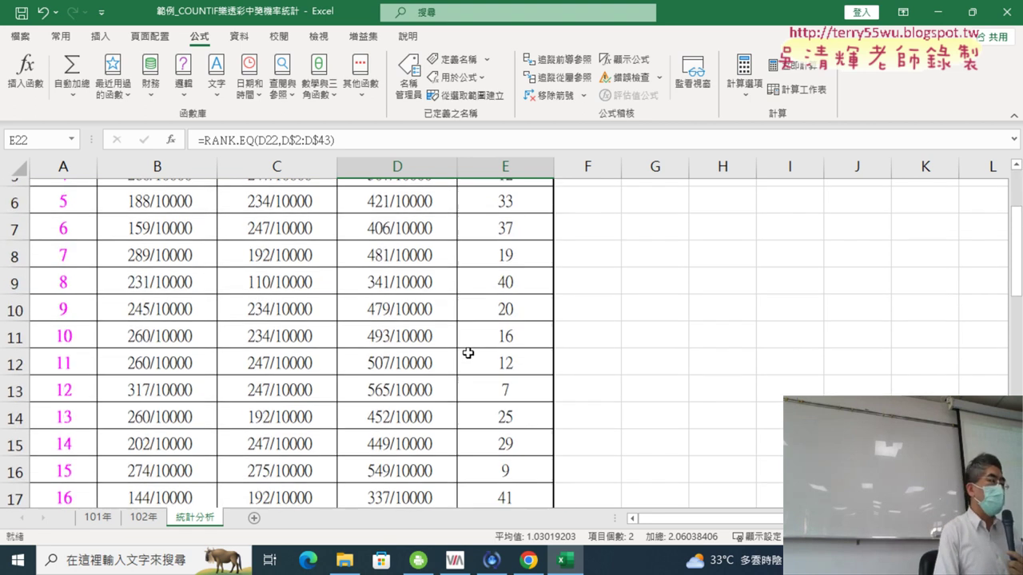
pyautogui.scroll(2, 467, 353)
pyautogui.scroll(-1, 468, 353)
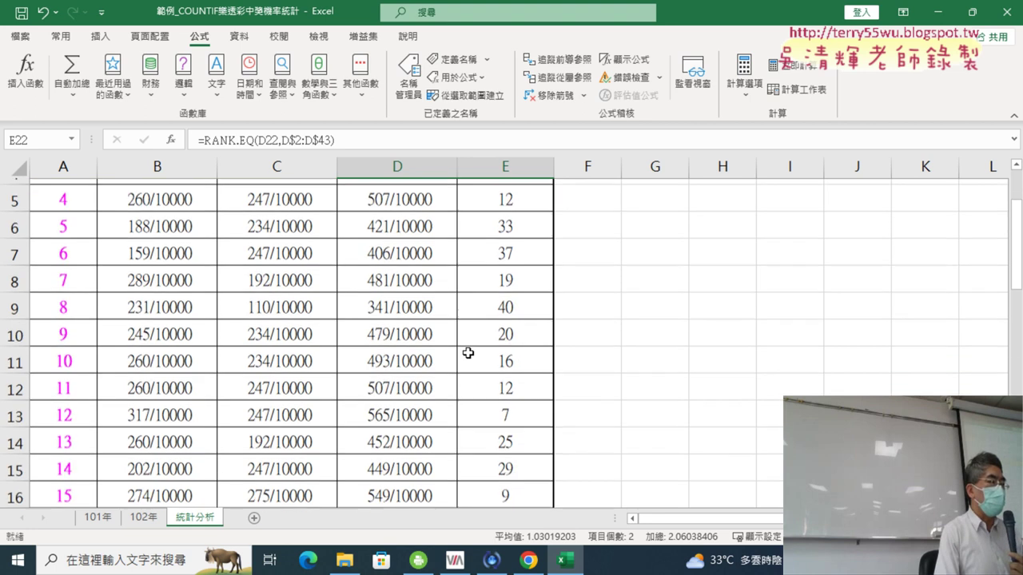
pyautogui.scroll(-3, 467, 353)
pyautogui.scroll(-2, 472, 356)
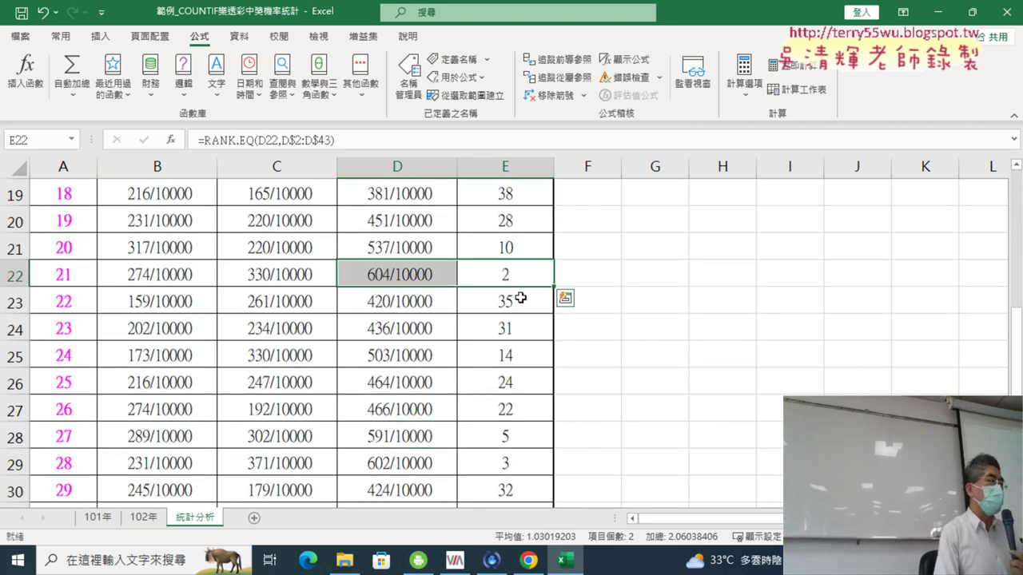
pyautogui.scroll(4, 521, 235)
pyautogui.scroll(2, 538, 238)
pyautogui.scroll(-3, 843, 219)
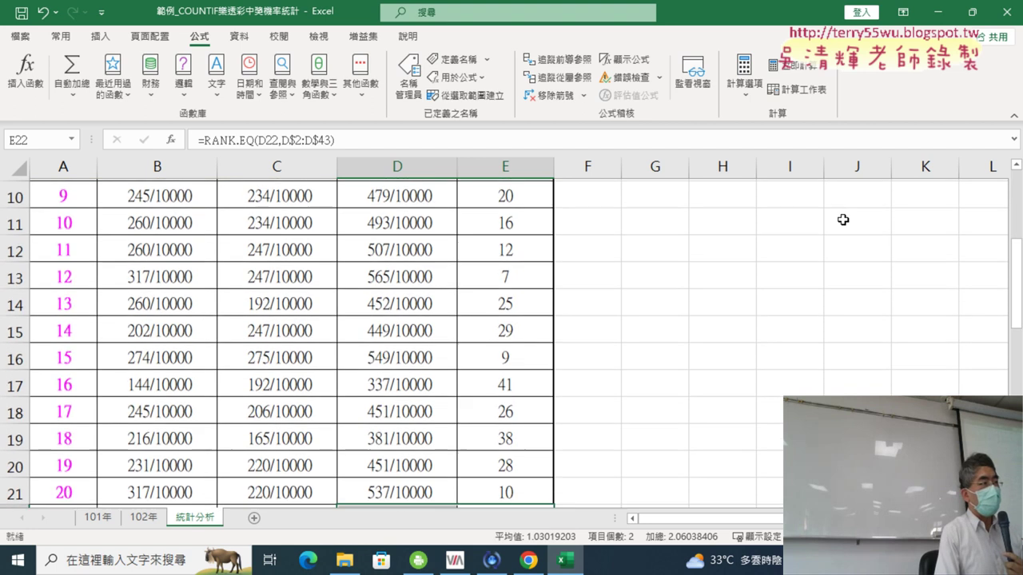
pyautogui.scroll(-4, 843, 219)
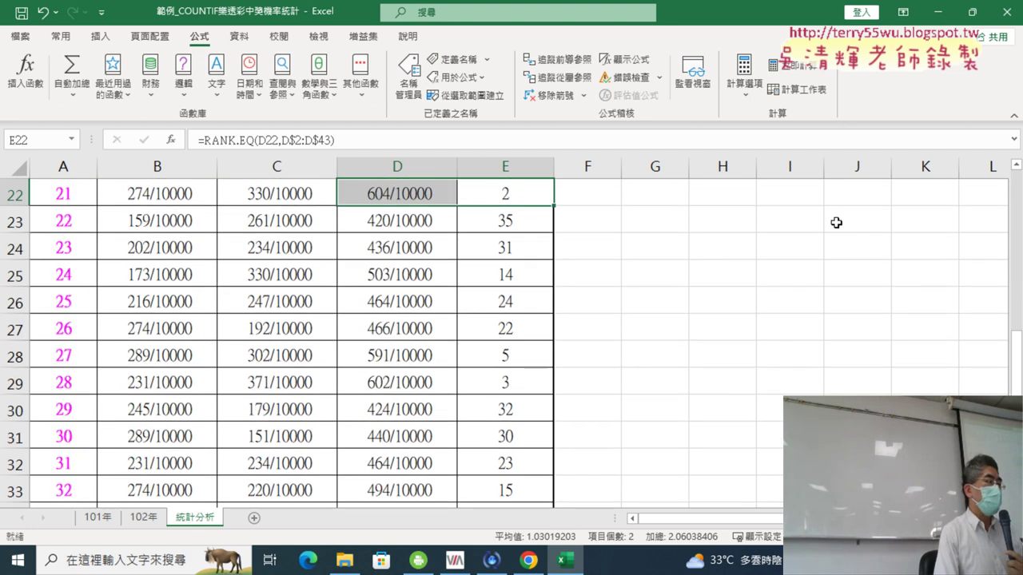
pyautogui.scroll(-3, 836, 223)
pyautogui.scroll(-3, 836, 223)
pyautogui.scroll(7, 836, 223)
pyautogui.scroll(3, 834, 223)
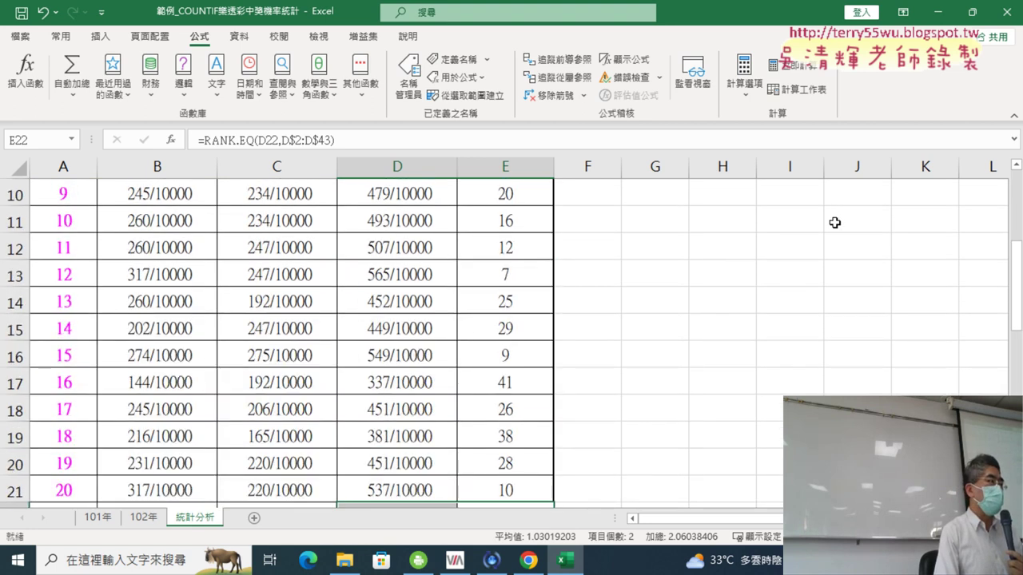
pyautogui.scroll(3, 834, 223)
pyautogui.click(16, 221)
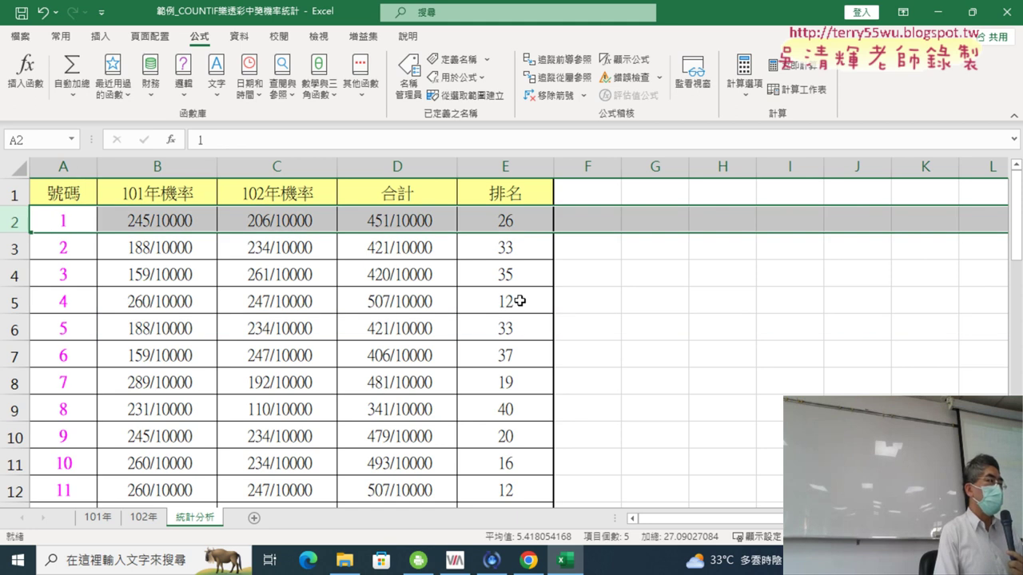
pyautogui.scroll(-4, 519, 300)
pyautogui.scroll(4, 519, 300)
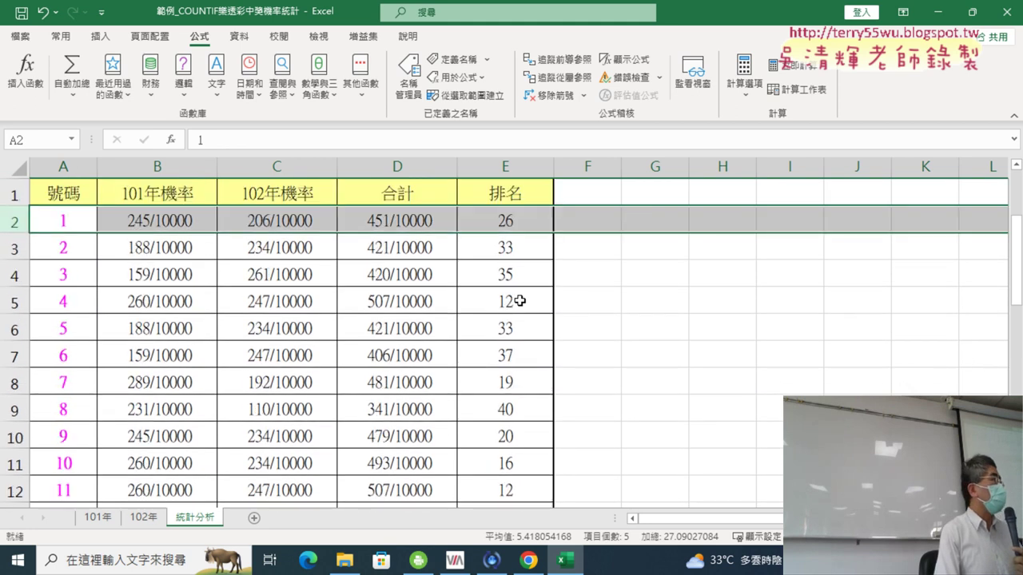
pyautogui.click(17, 187)
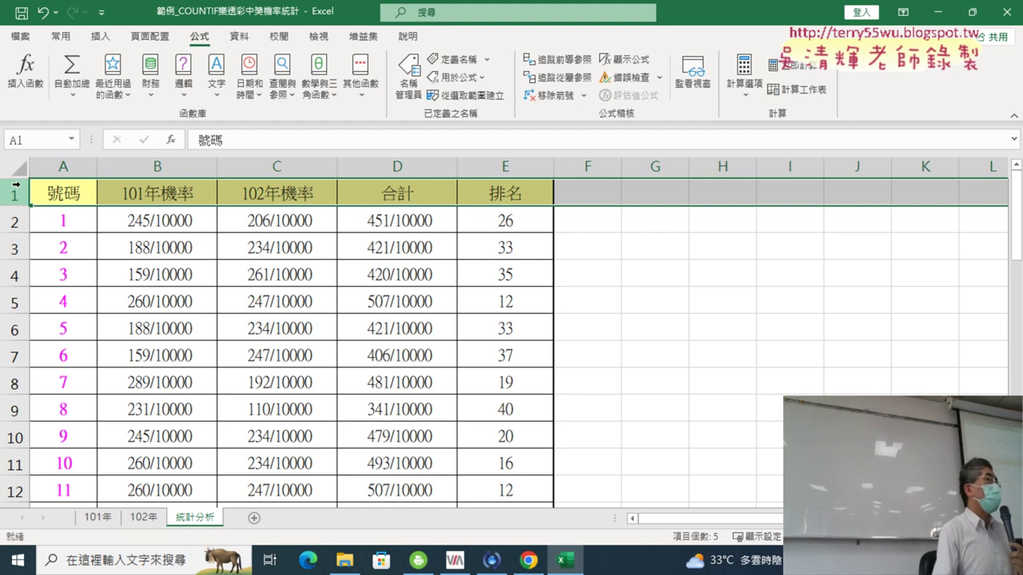
pyautogui.click(13, 221)
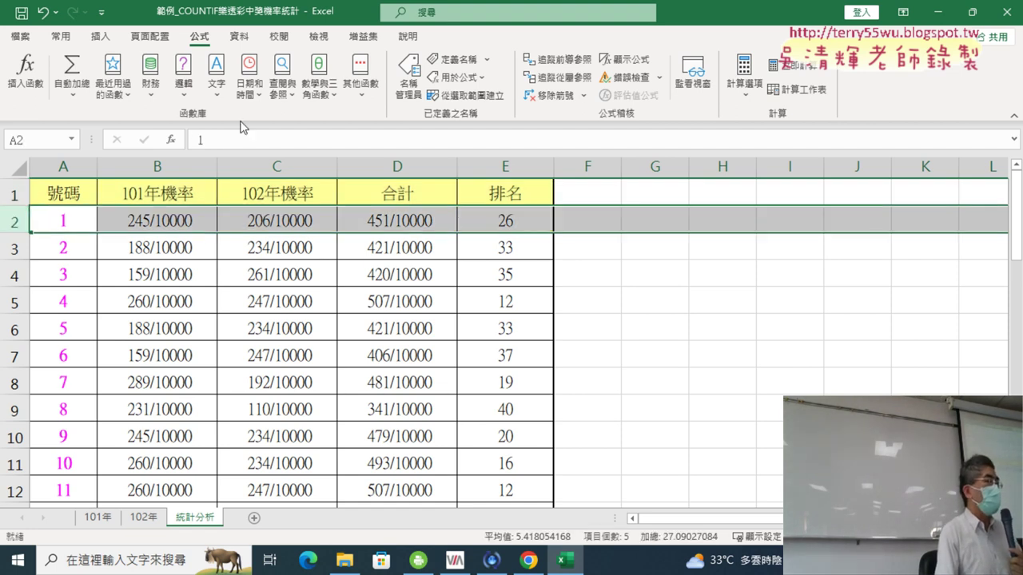
# Step: Freeze the 統計分析 sheet's top row from View > Freeze Panes
pyautogui.click(279, 37)
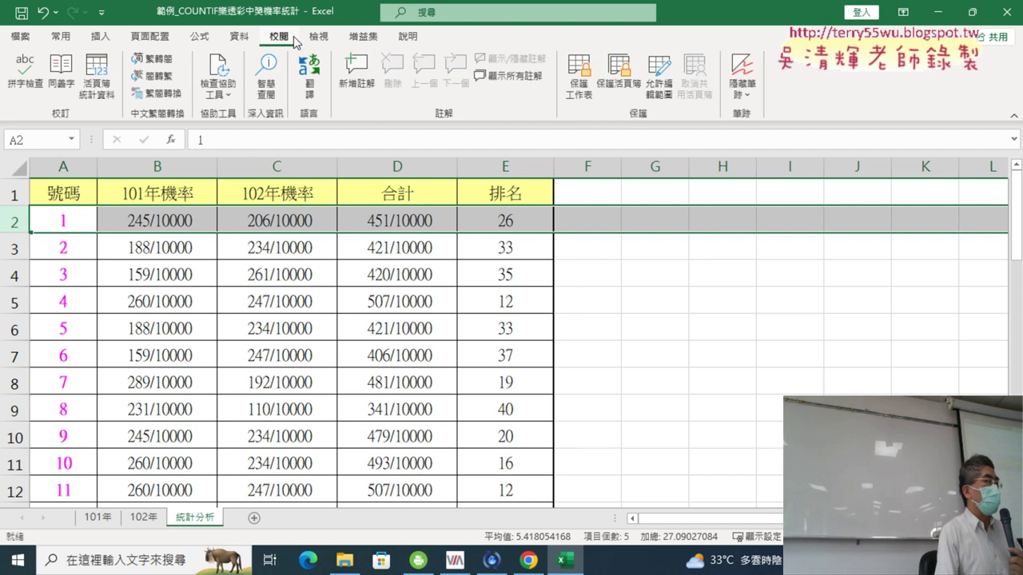
pyautogui.click(318, 37)
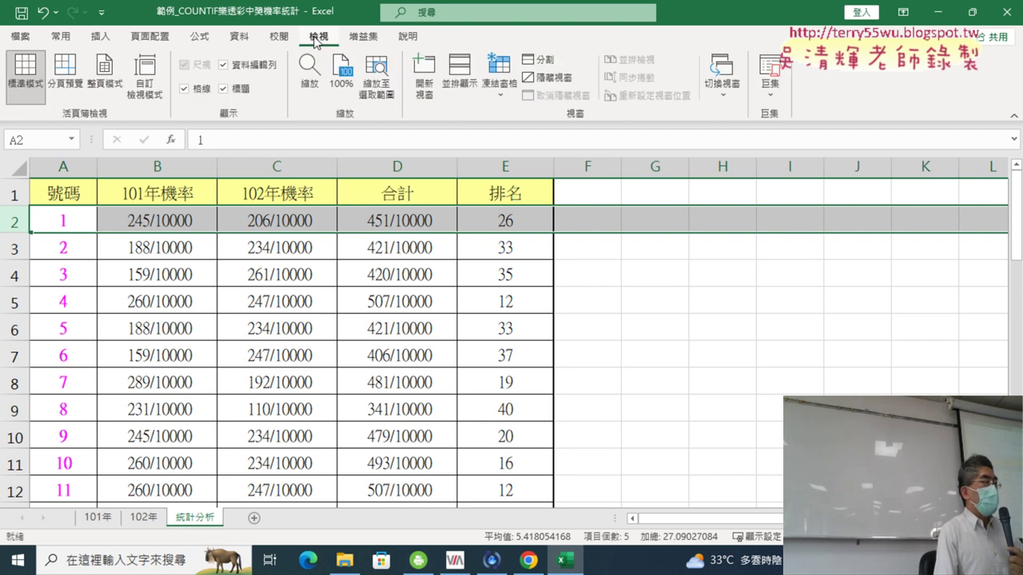
pyautogui.click(497, 88)
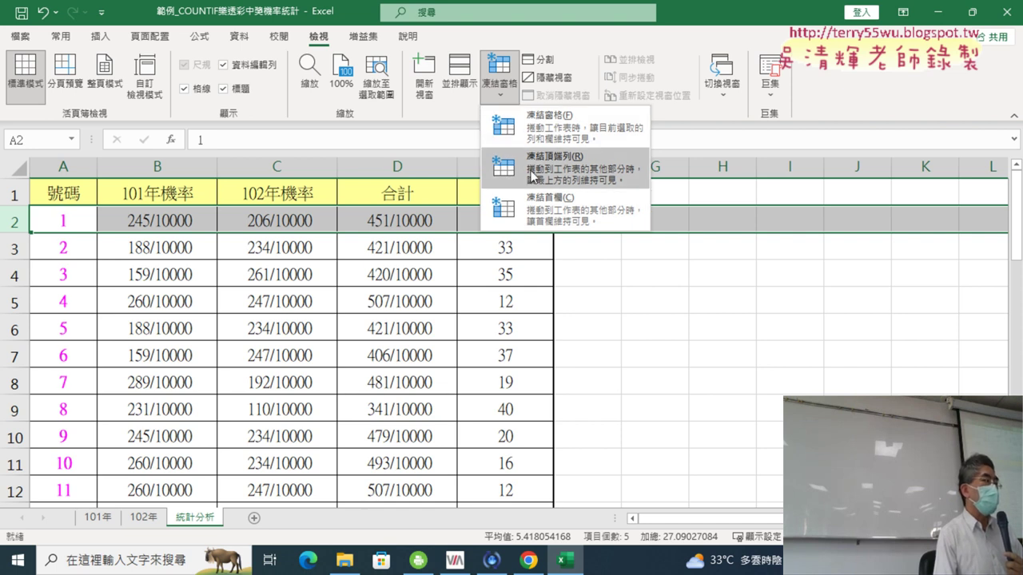
pyautogui.click(531, 170)
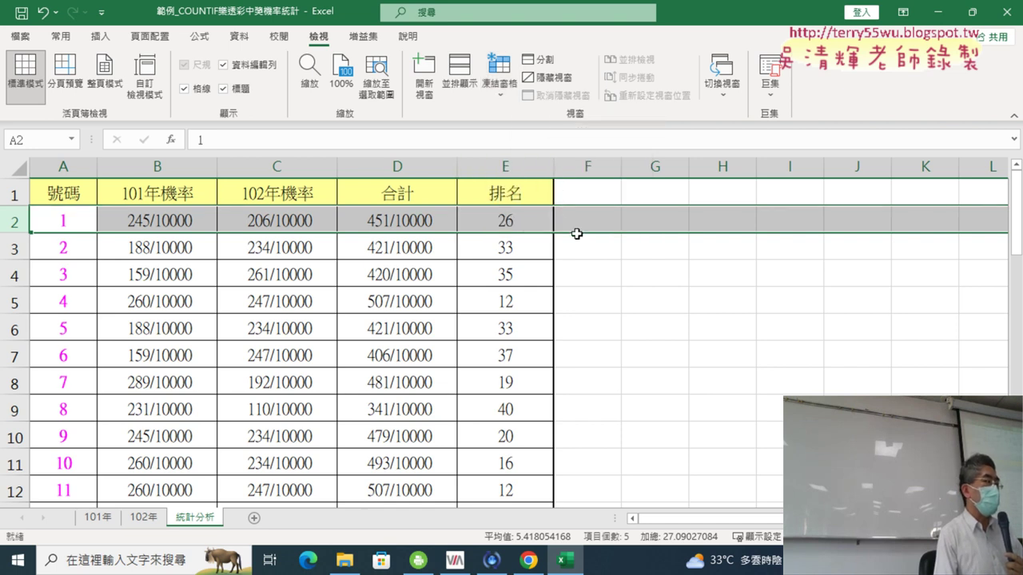
# Step: Scroll to confirm the header row stays put, then unfreeze the panes
pyautogui.scroll(-2, 603, 270)
pyautogui.scroll(-1, 603, 271)
pyautogui.scroll(-1, 604, 271)
pyautogui.scroll(-4, 604, 271)
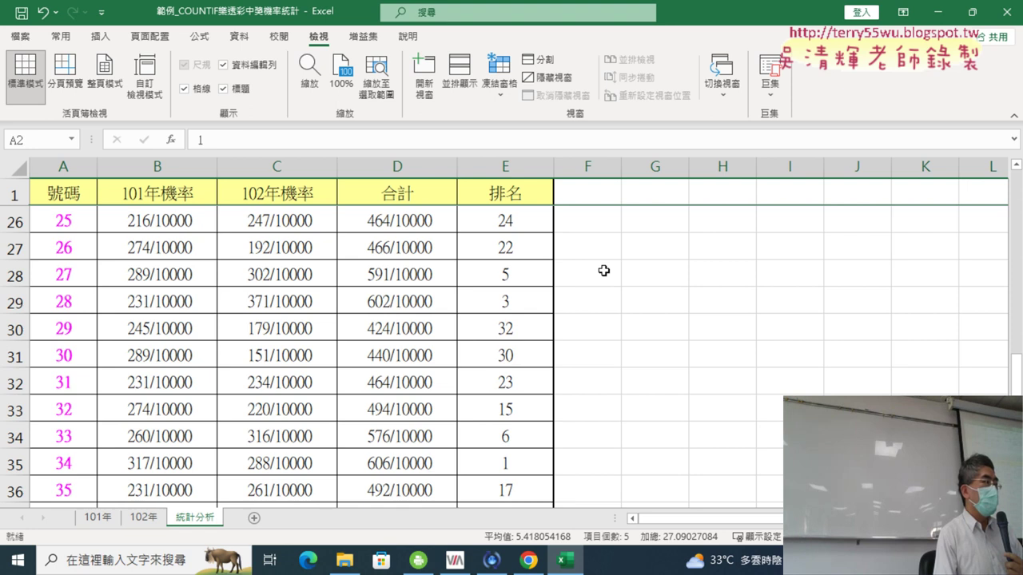
pyautogui.scroll(-6, 603, 270)
pyautogui.scroll(3, 602, 270)
pyautogui.scroll(7, 603, 270)
pyautogui.scroll(5, 602, 270)
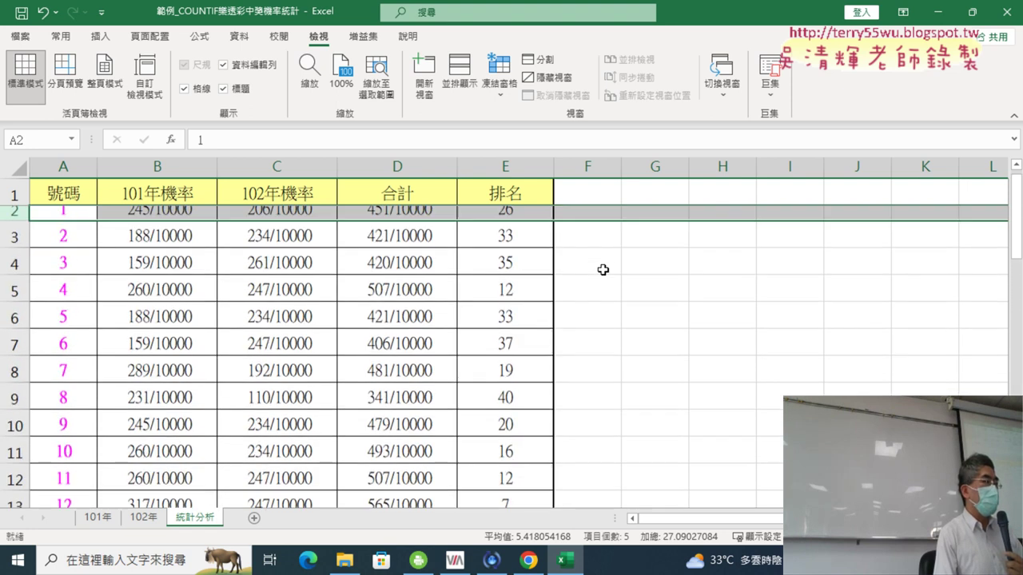
pyautogui.scroll(-3, 603, 270)
pyautogui.scroll(-5, 603, 270)
pyautogui.scroll(4, 603, 270)
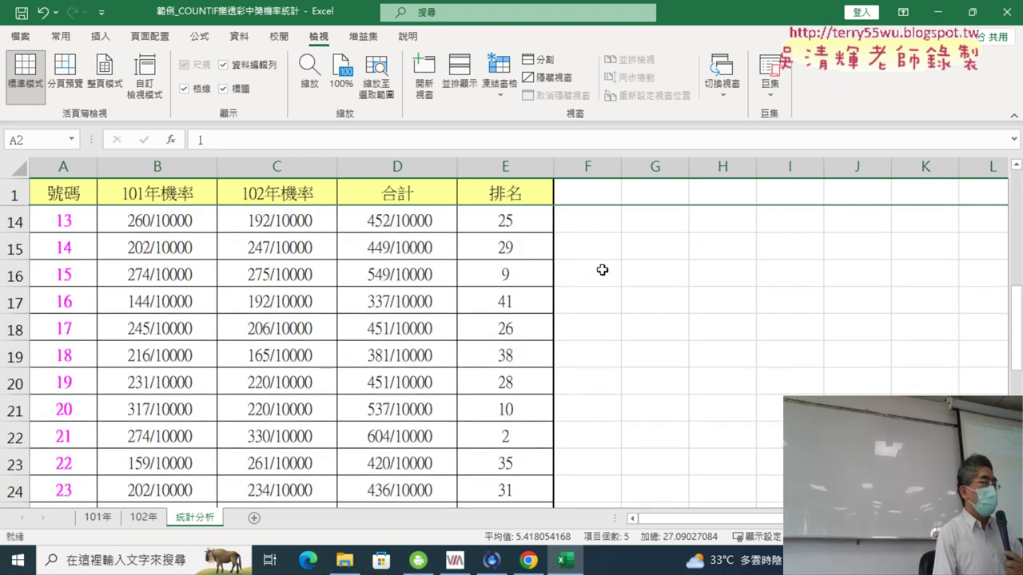
pyautogui.scroll(4, 602, 270)
pyautogui.scroll(-3, 577, 360)
pyautogui.scroll(3, 578, 361)
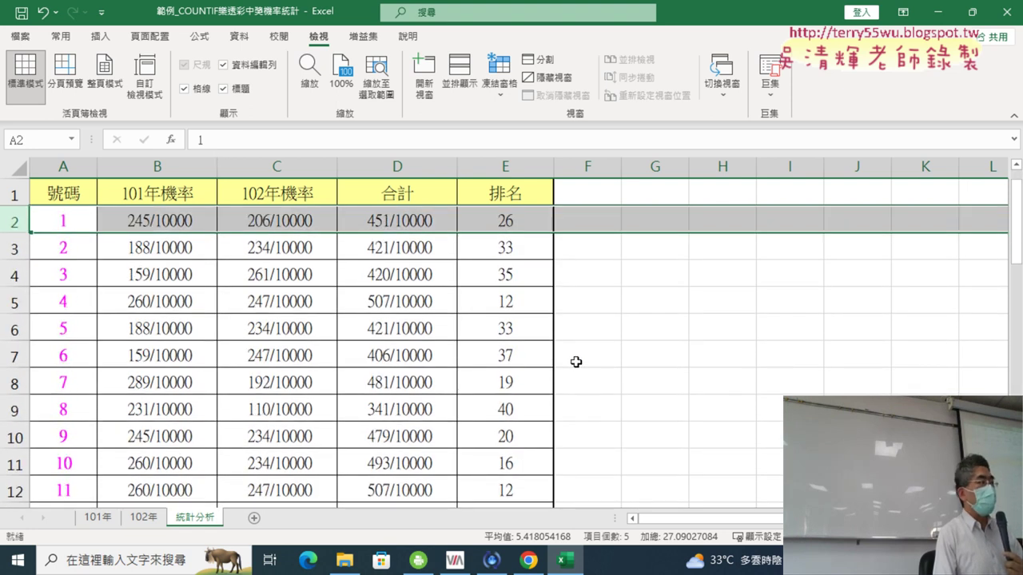
pyautogui.click(485, 96)
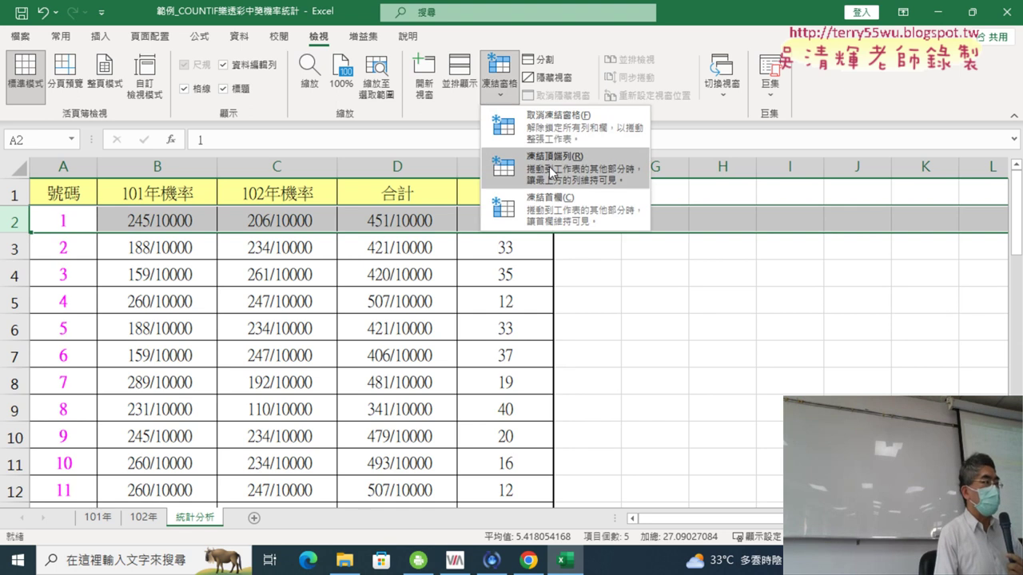
pyautogui.click(561, 140)
# Step: Select A2 and freeze the header row again
pyautogui.click(576, 256)
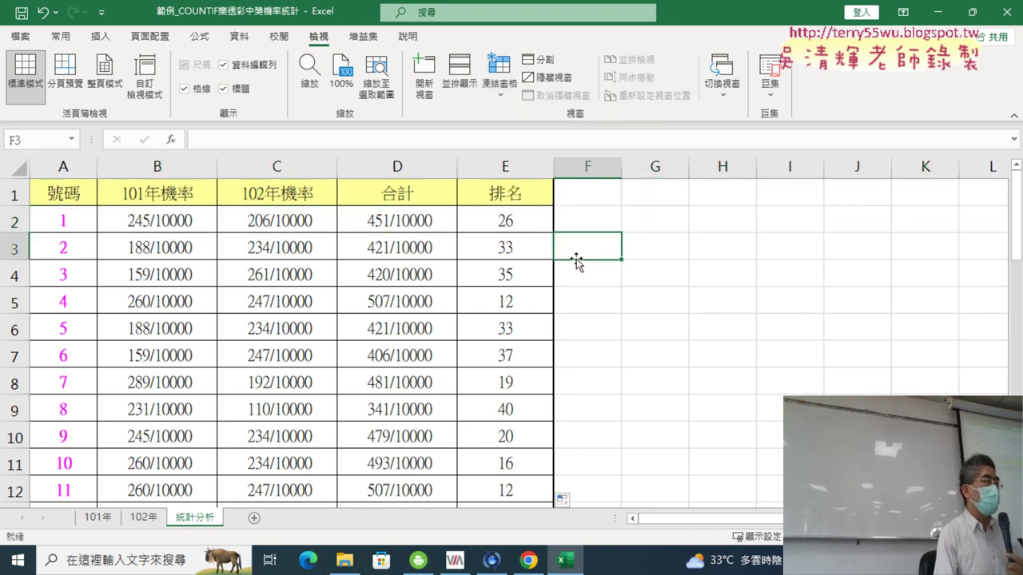
pyautogui.scroll(-3, 579, 263)
pyautogui.scroll(-4, 587, 262)
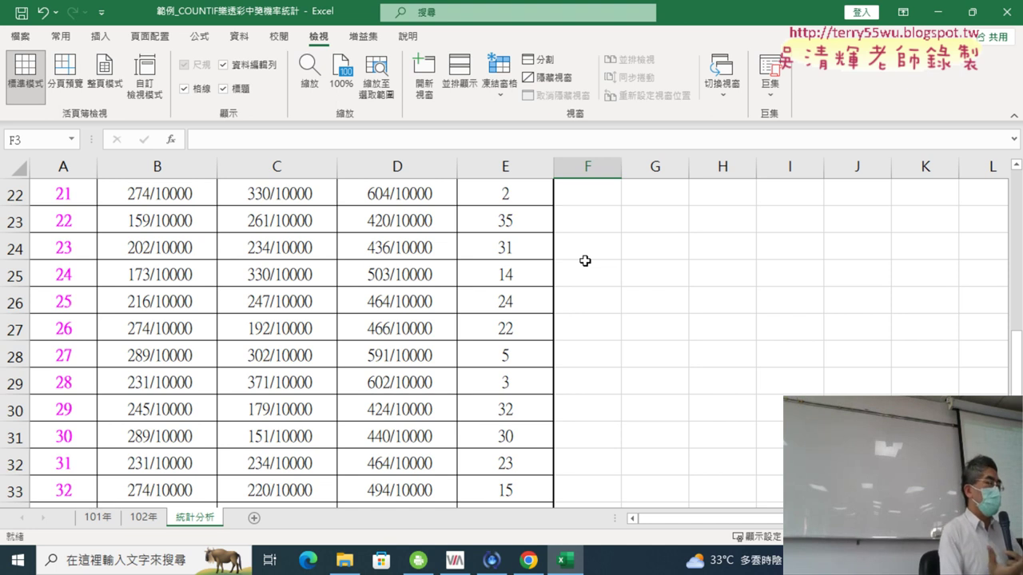
pyautogui.scroll(6, 622, 254)
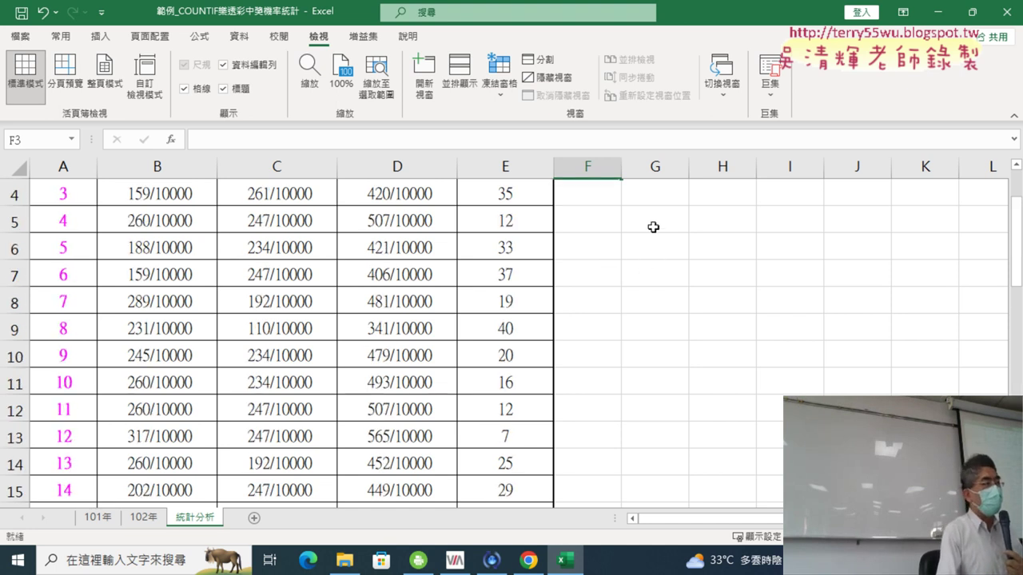
pyautogui.scroll(1, 653, 226)
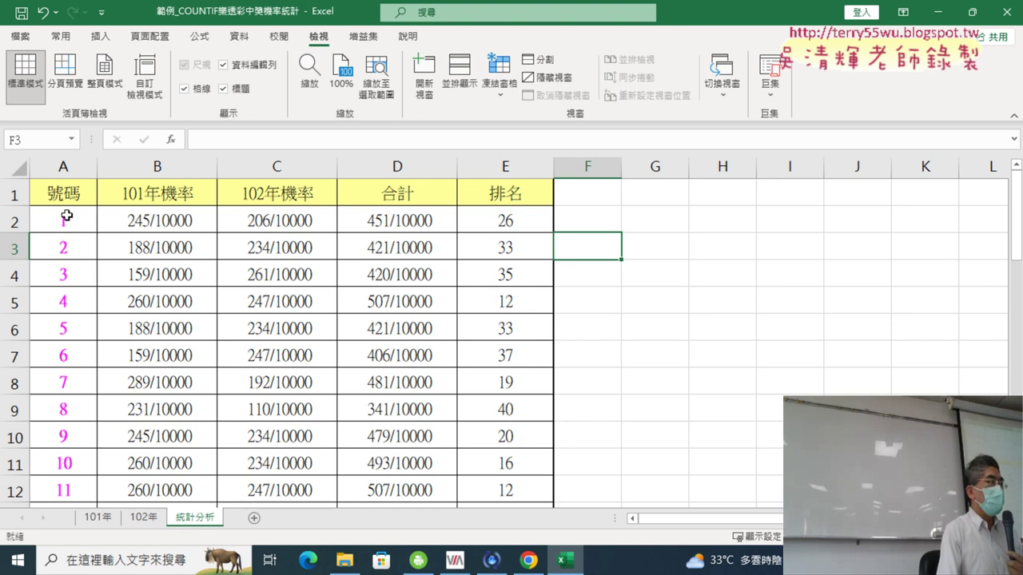
pyautogui.click(38, 215)
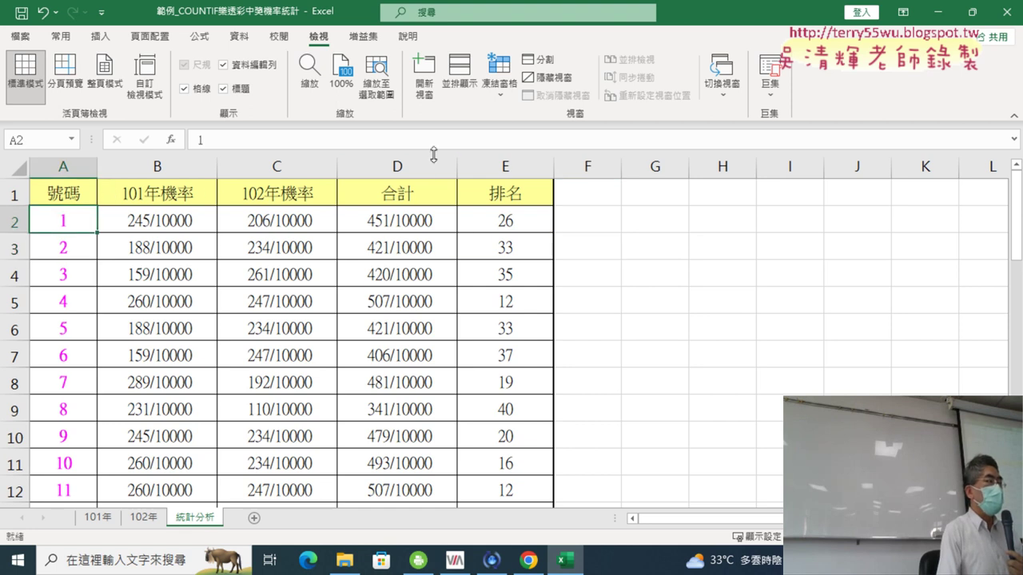
pyautogui.click(499, 79)
pyautogui.click(527, 160)
# Step: Test the frozen header by scrolling, then release the freeze
pyautogui.scroll(-1, 576, 240)
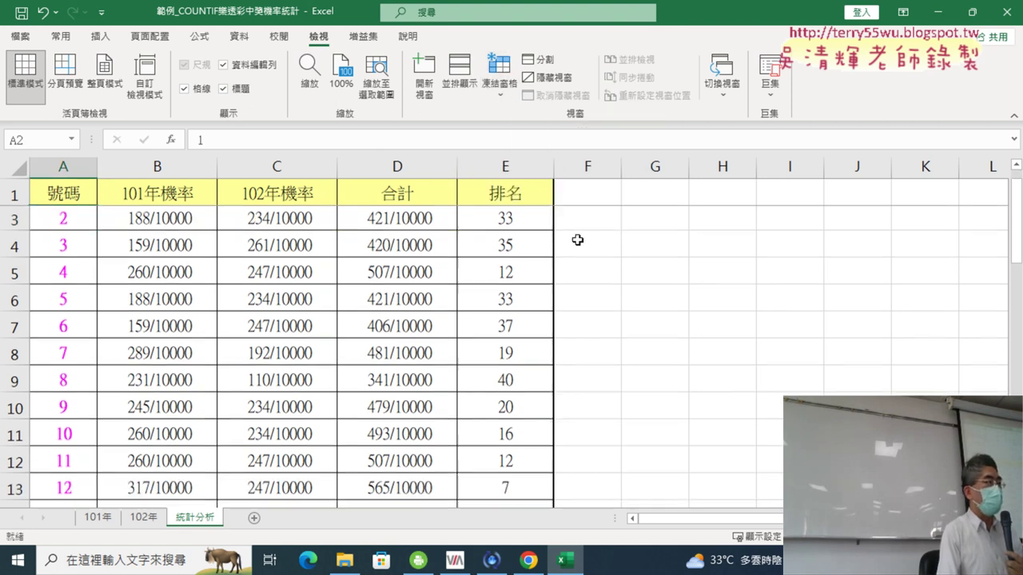
pyautogui.scroll(-4, 577, 240)
pyautogui.scroll(2, 577, 240)
pyautogui.scroll(3, 577, 239)
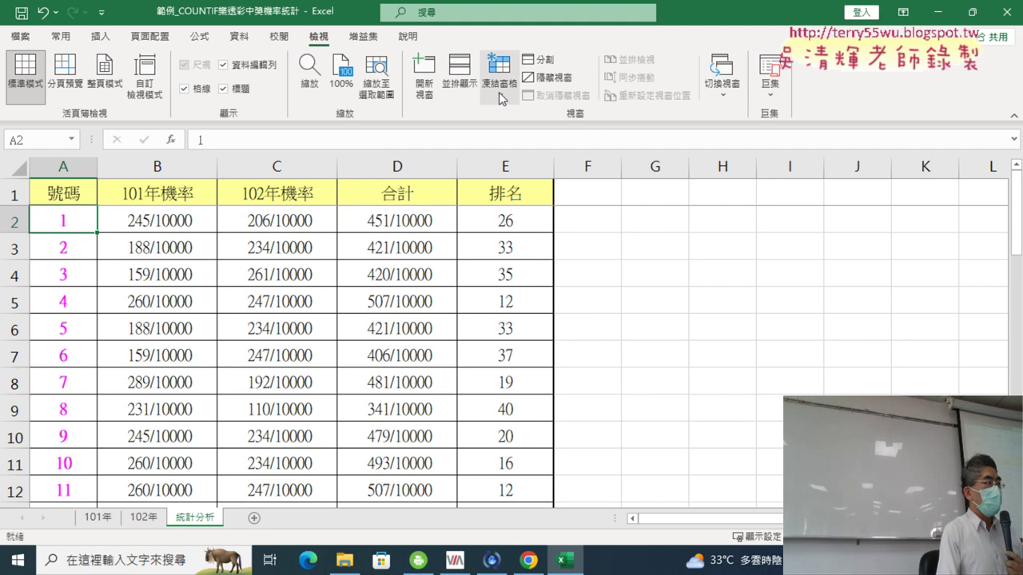
pyautogui.click(500, 80)
pyautogui.click(525, 129)
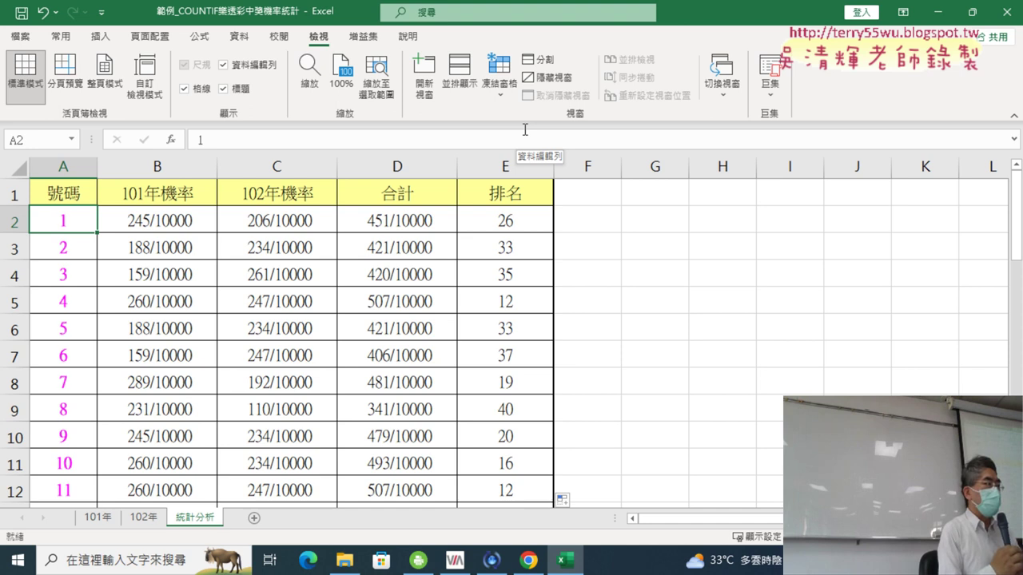
# Step: Review the formulas in B2, C2, D2 and E2
pyautogui.click(170, 223)
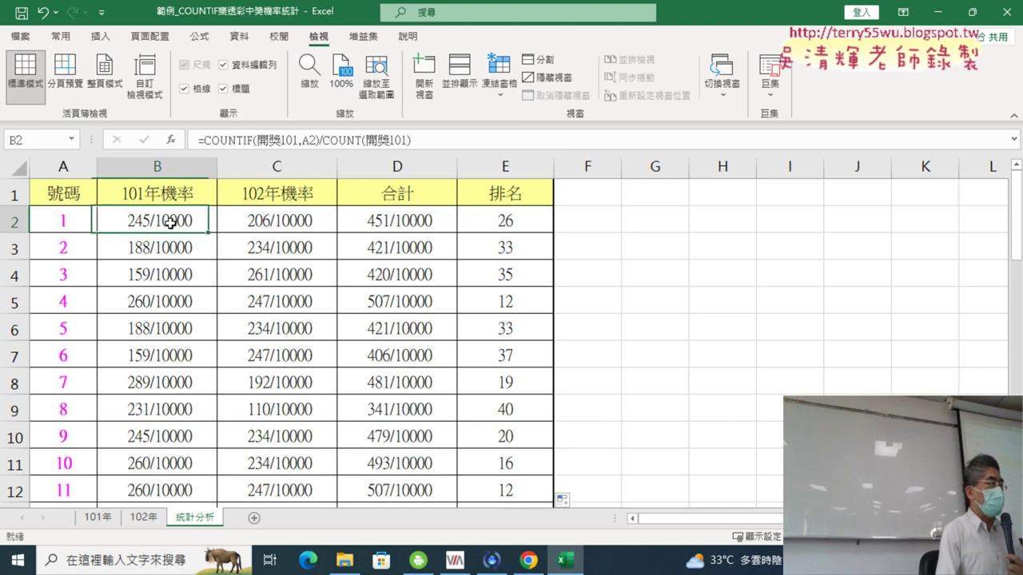
pyautogui.click(251, 219)
pyautogui.click(395, 227)
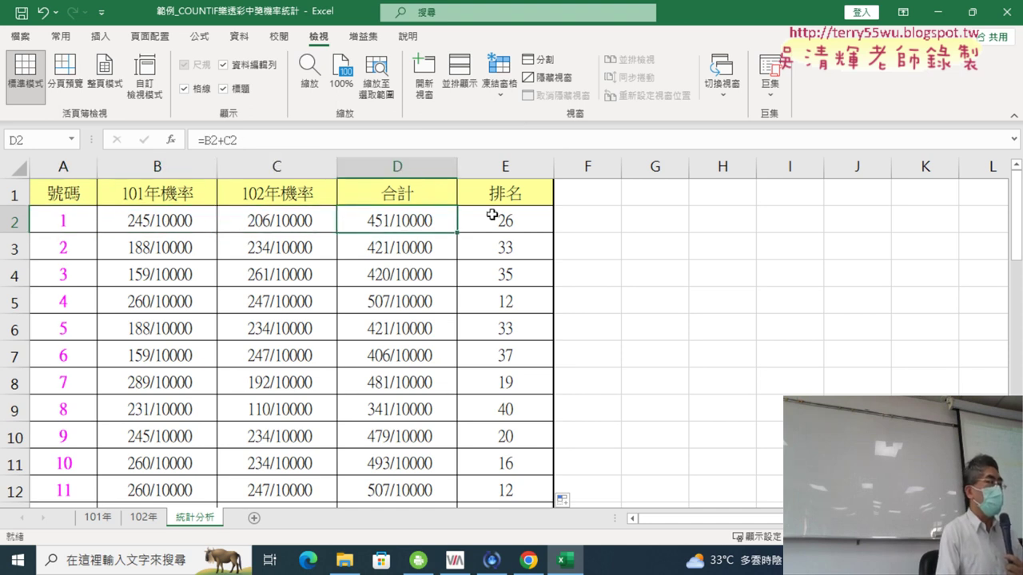
pyautogui.click(516, 219)
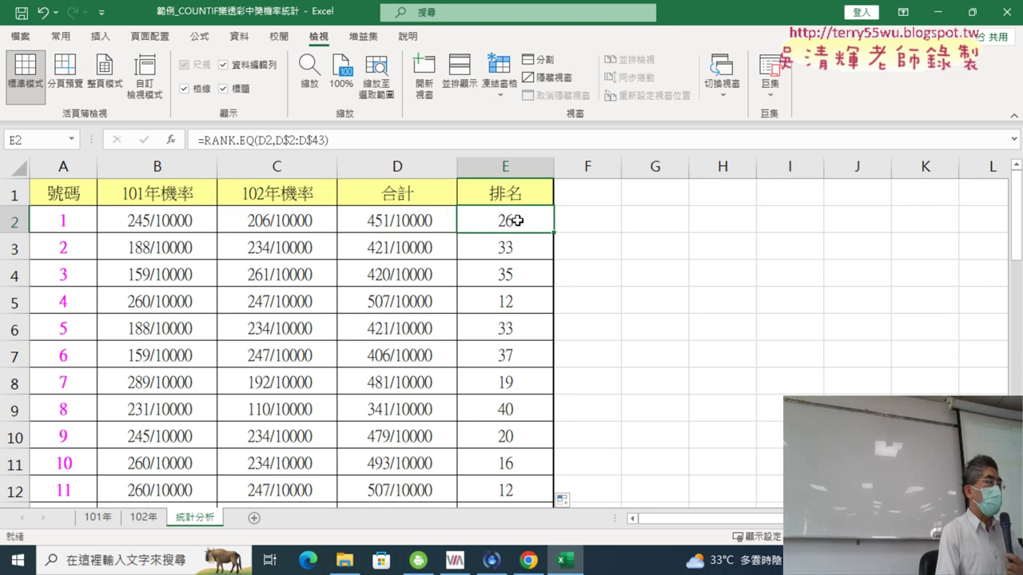
pyautogui.moveTo(528, 560)
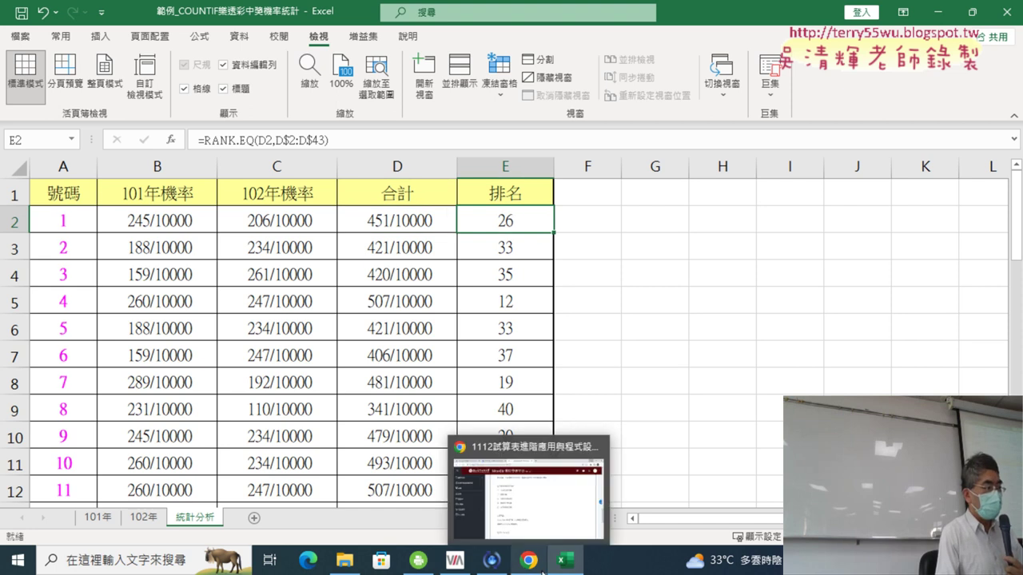
pyautogui.click(504, 401)
# Step: Go through _雲端白板畫面 and 04_數學與統計函數 to open the 樂透彩程式碼 doc
pyautogui.click(96, 15)
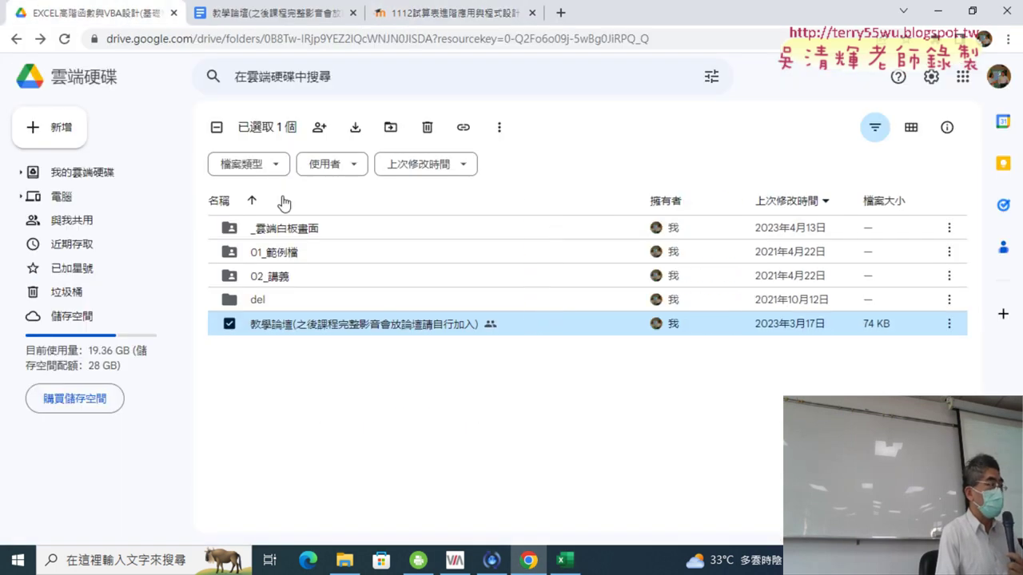
pyautogui.click(306, 231)
pyautogui.doubleClick(306, 230)
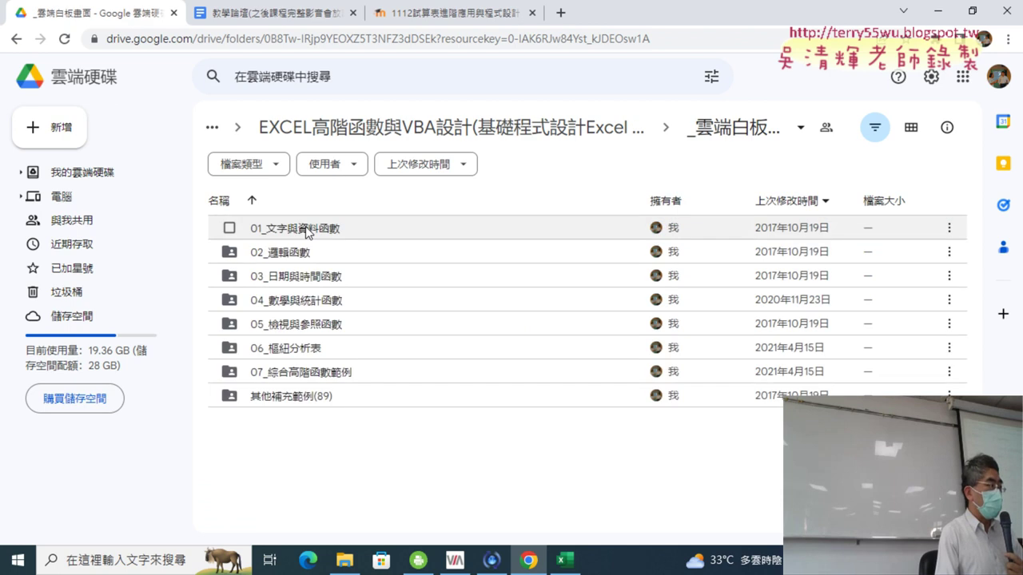
pyautogui.doubleClick(316, 301)
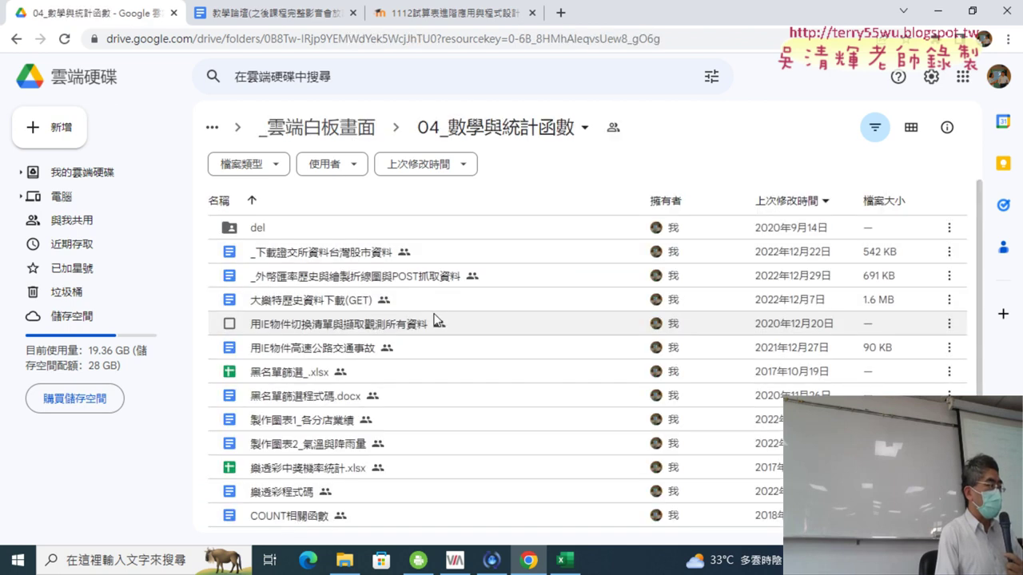
pyautogui.click(307, 495)
pyautogui.doubleClick(308, 497)
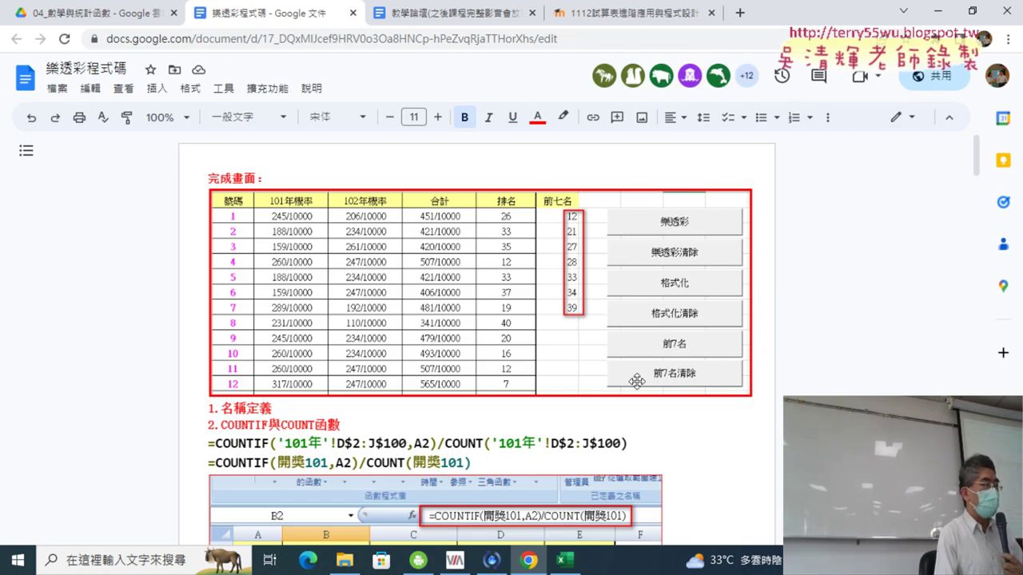
pyautogui.scroll(-3, 721, 375)
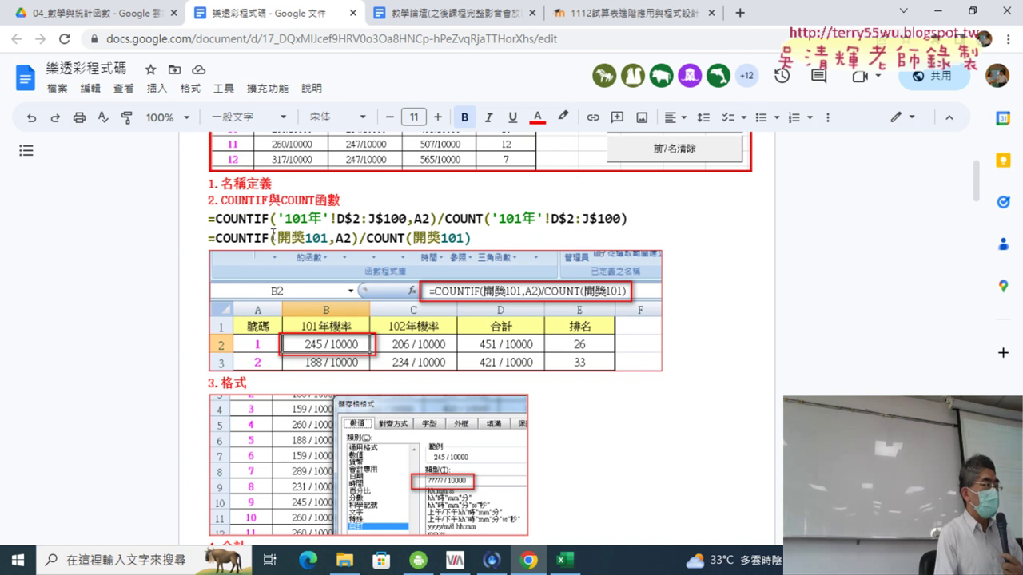
pyautogui.moveTo(482, 241); pyautogui.dragTo(207, 239)
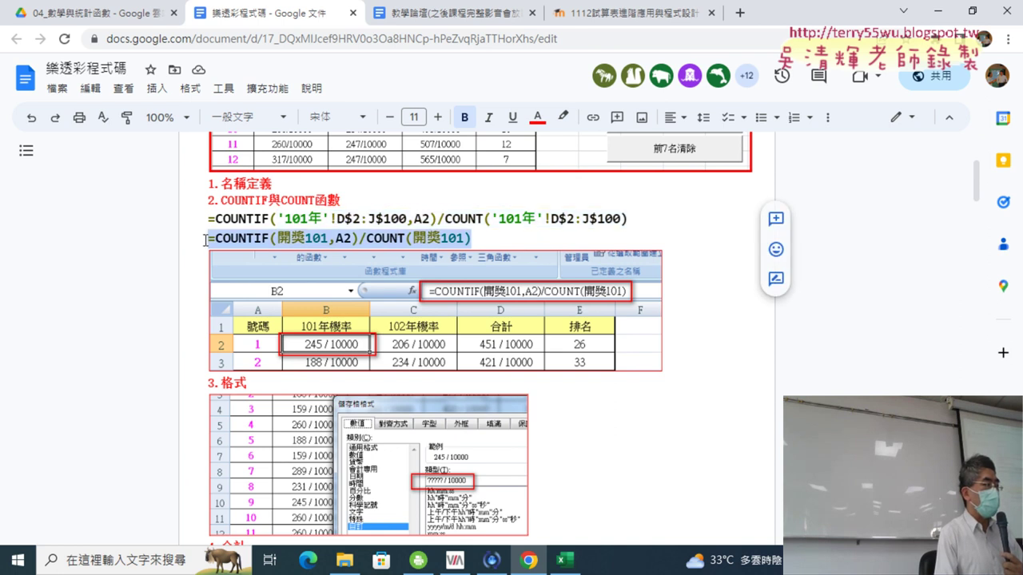
pyautogui.moveTo(276, 218); pyautogui.dragTo(393, 226)
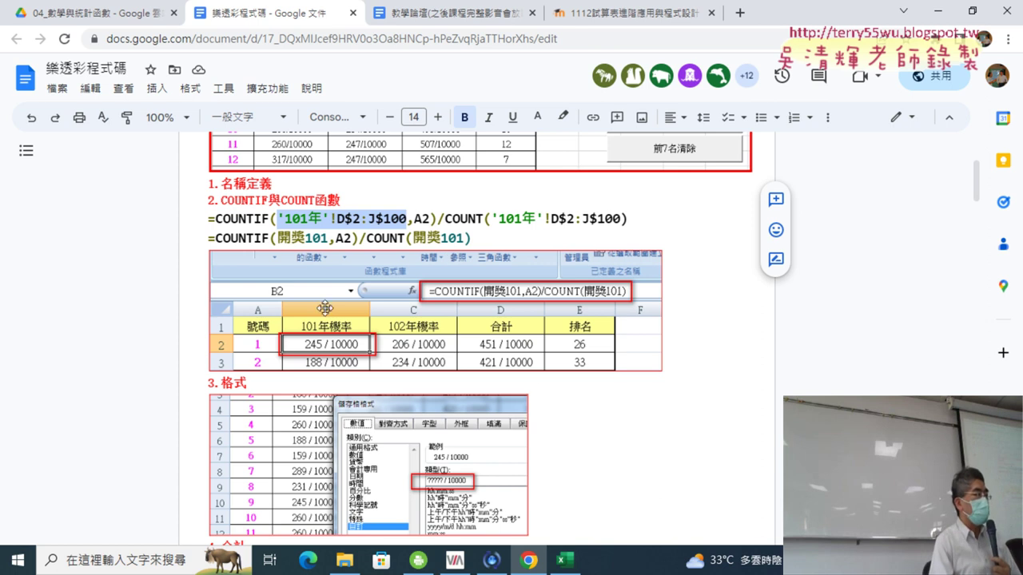
pyautogui.scroll(-2, 535, 375)
pyautogui.scroll(-1, 551, 378)
pyautogui.scroll(-1, 563, 378)
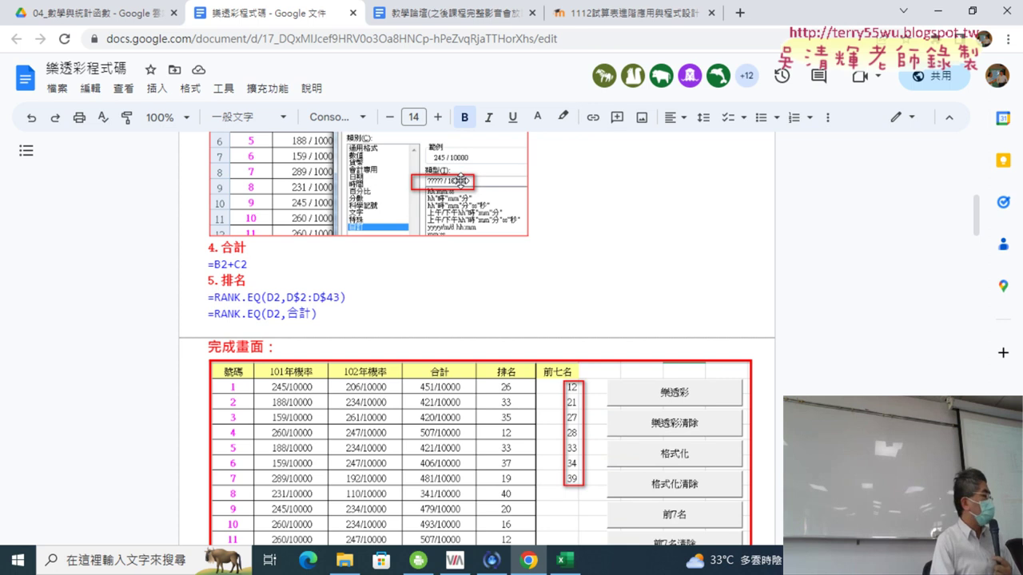
pyautogui.scroll(-3, 493, 296)
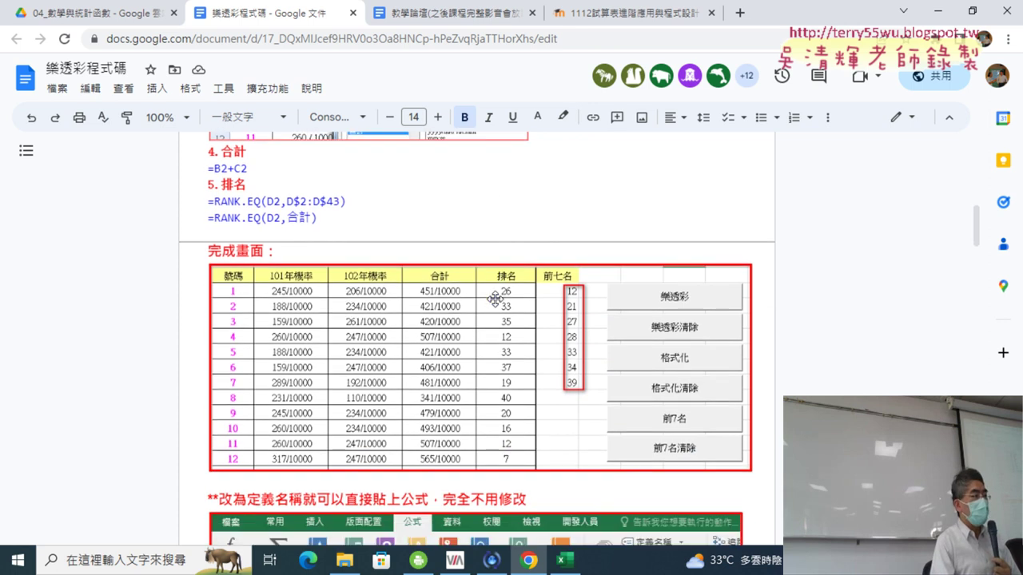
pyautogui.scroll(2, 304, 227)
pyautogui.scroll(-5, 635, 317)
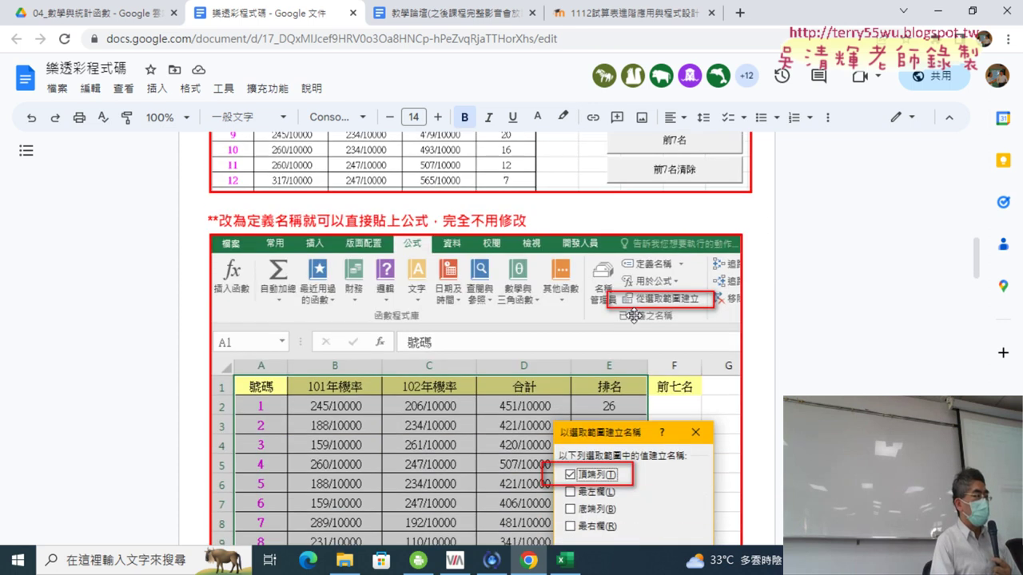
pyautogui.scroll(5, 425, 281)
pyautogui.scroll(4, 424, 280)
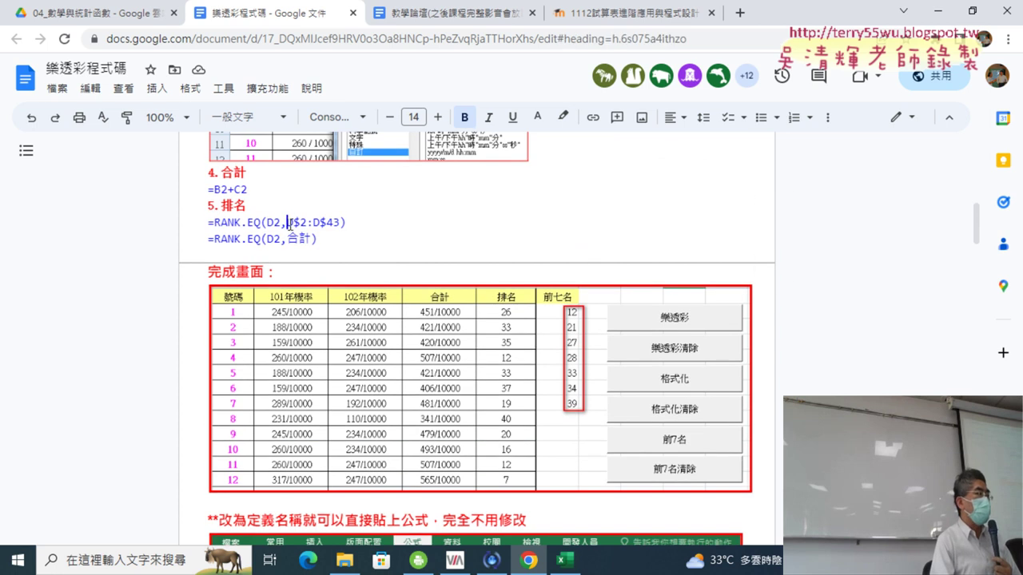
pyautogui.moveTo(286, 224); pyautogui.dragTo(340, 223)
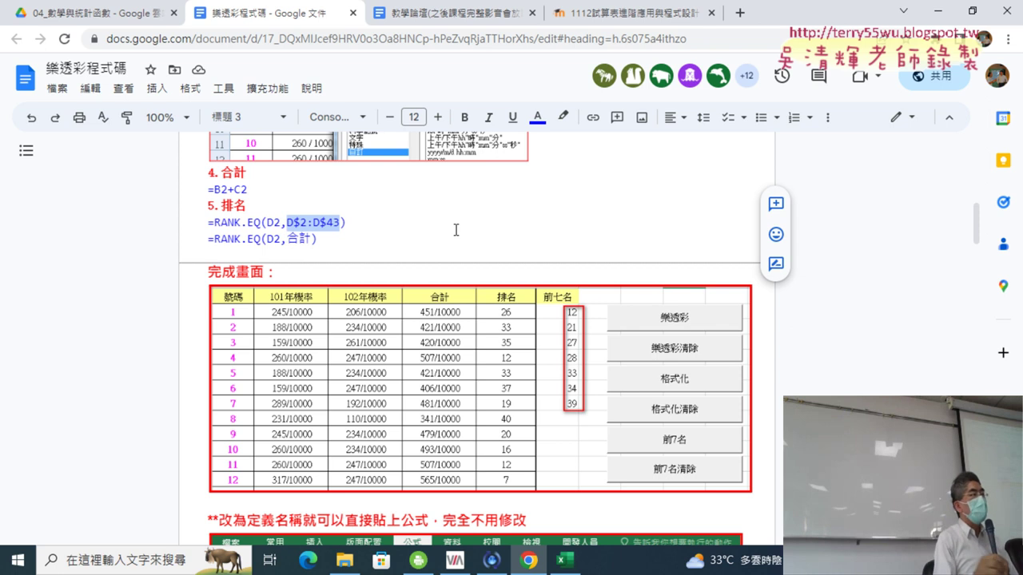
pyautogui.moveTo(286, 240); pyautogui.dragTo(310, 239)
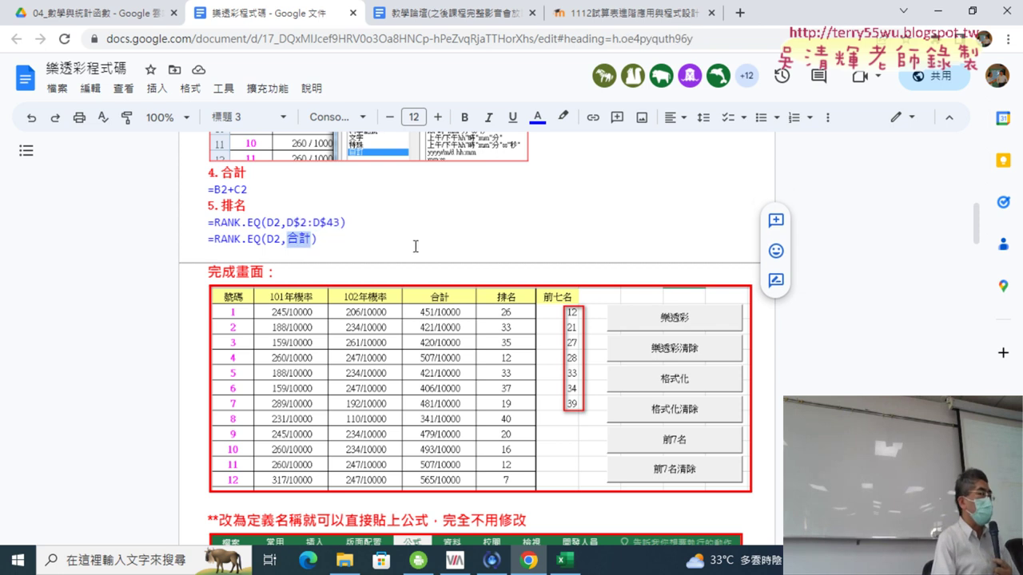
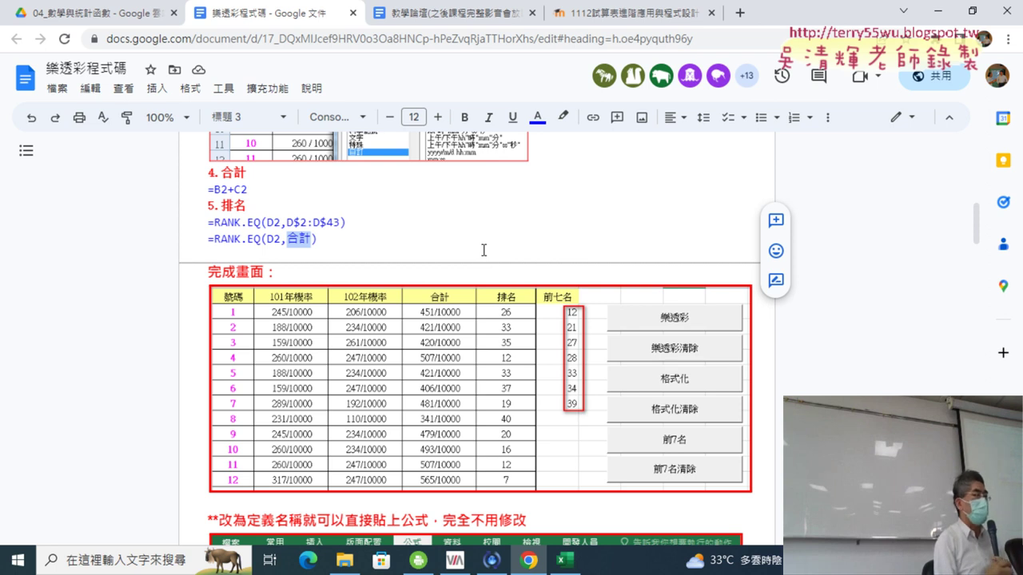
# Step: Review the Name Manager and VBA code notes, then return to Excel's 統計分析 sheet
pyautogui.scroll(-2, 472, 250)
pyautogui.scroll(-2, 472, 250)
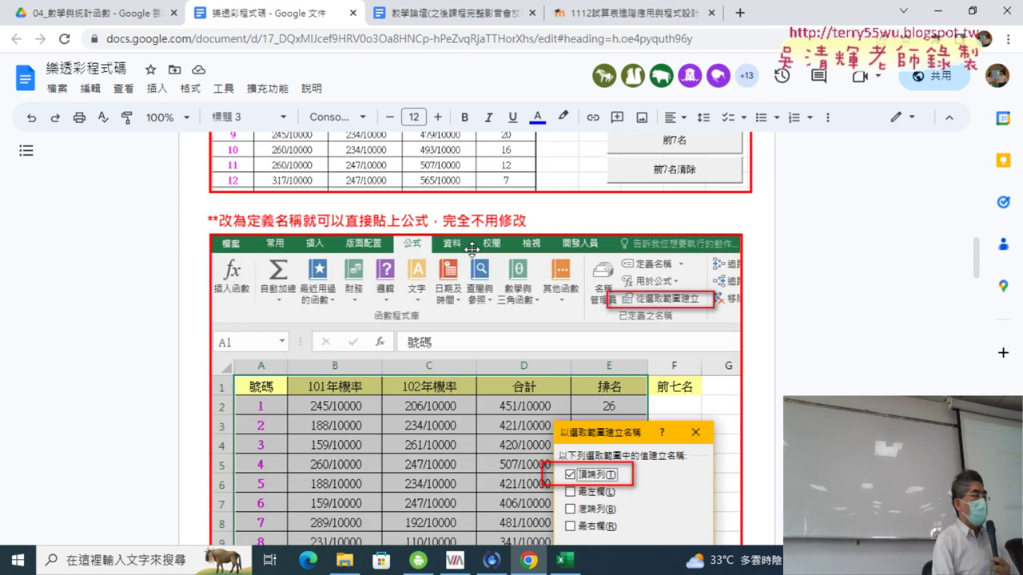
pyautogui.scroll(-2, 473, 250)
pyautogui.scroll(-2, 472, 250)
pyautogui.scroll(-3, 472, 250)
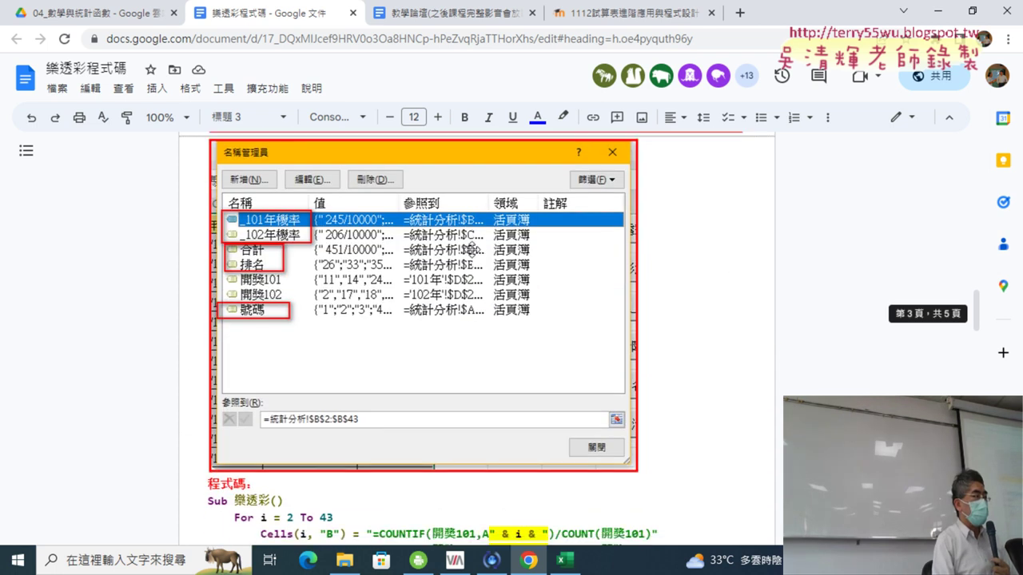
pyautogui.scroll(-2, 472, 250)
pyautogui.scroll(-2, 473, 250)
pyautogui.scroll(-1, 472, 250)
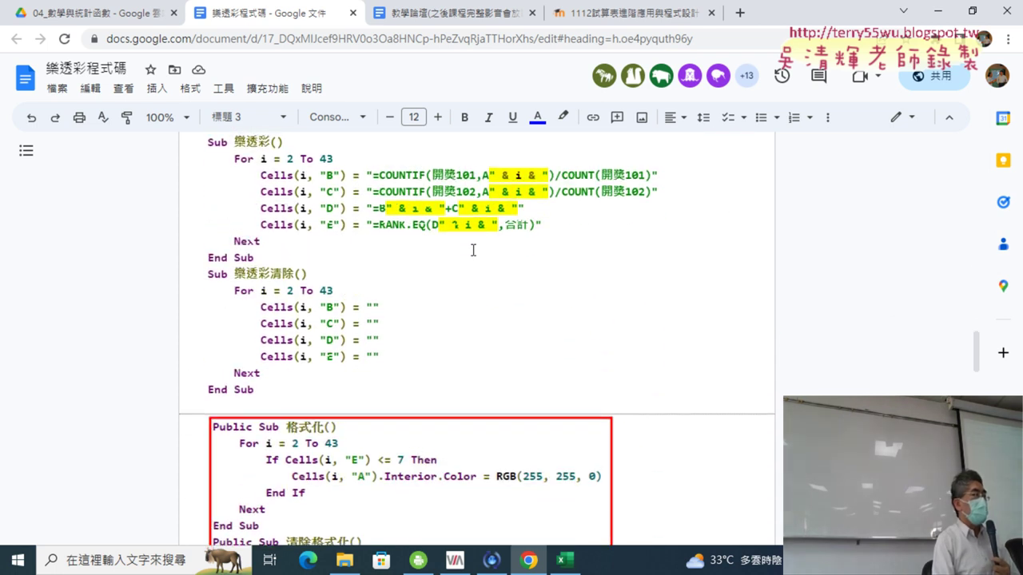
pyautogui.scroll(1, 472, 250)
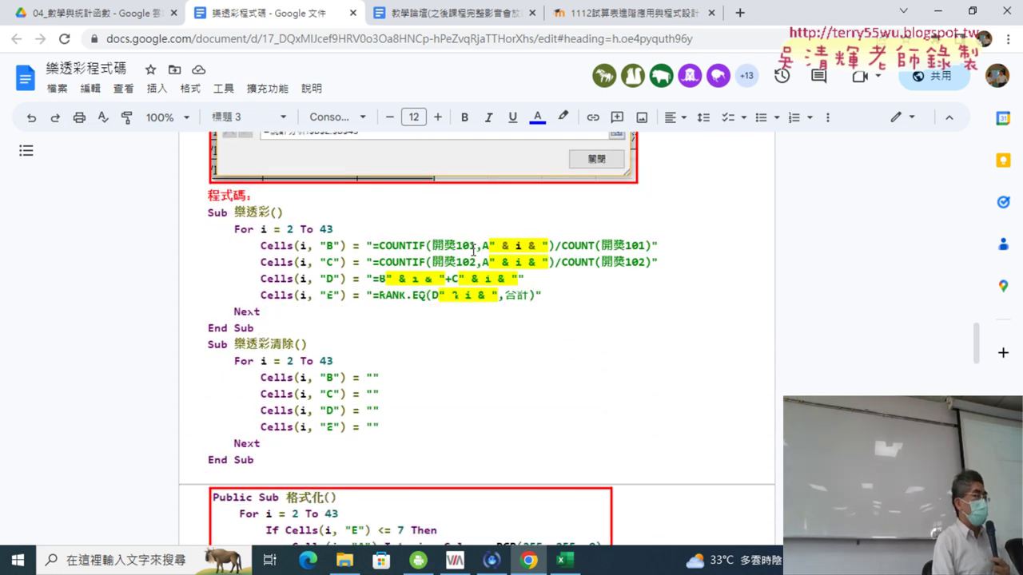
pyautogui.click(574, 562)
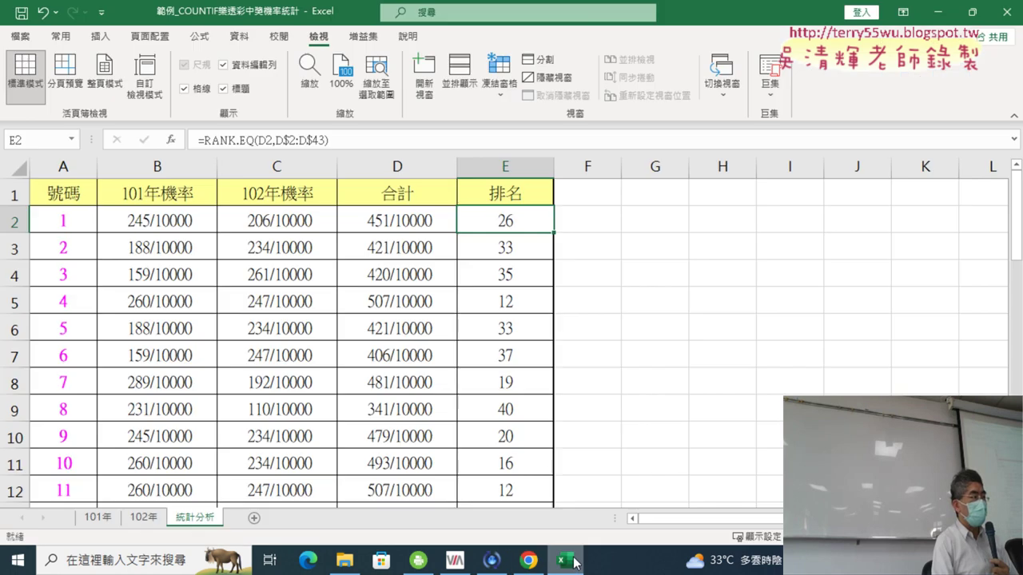